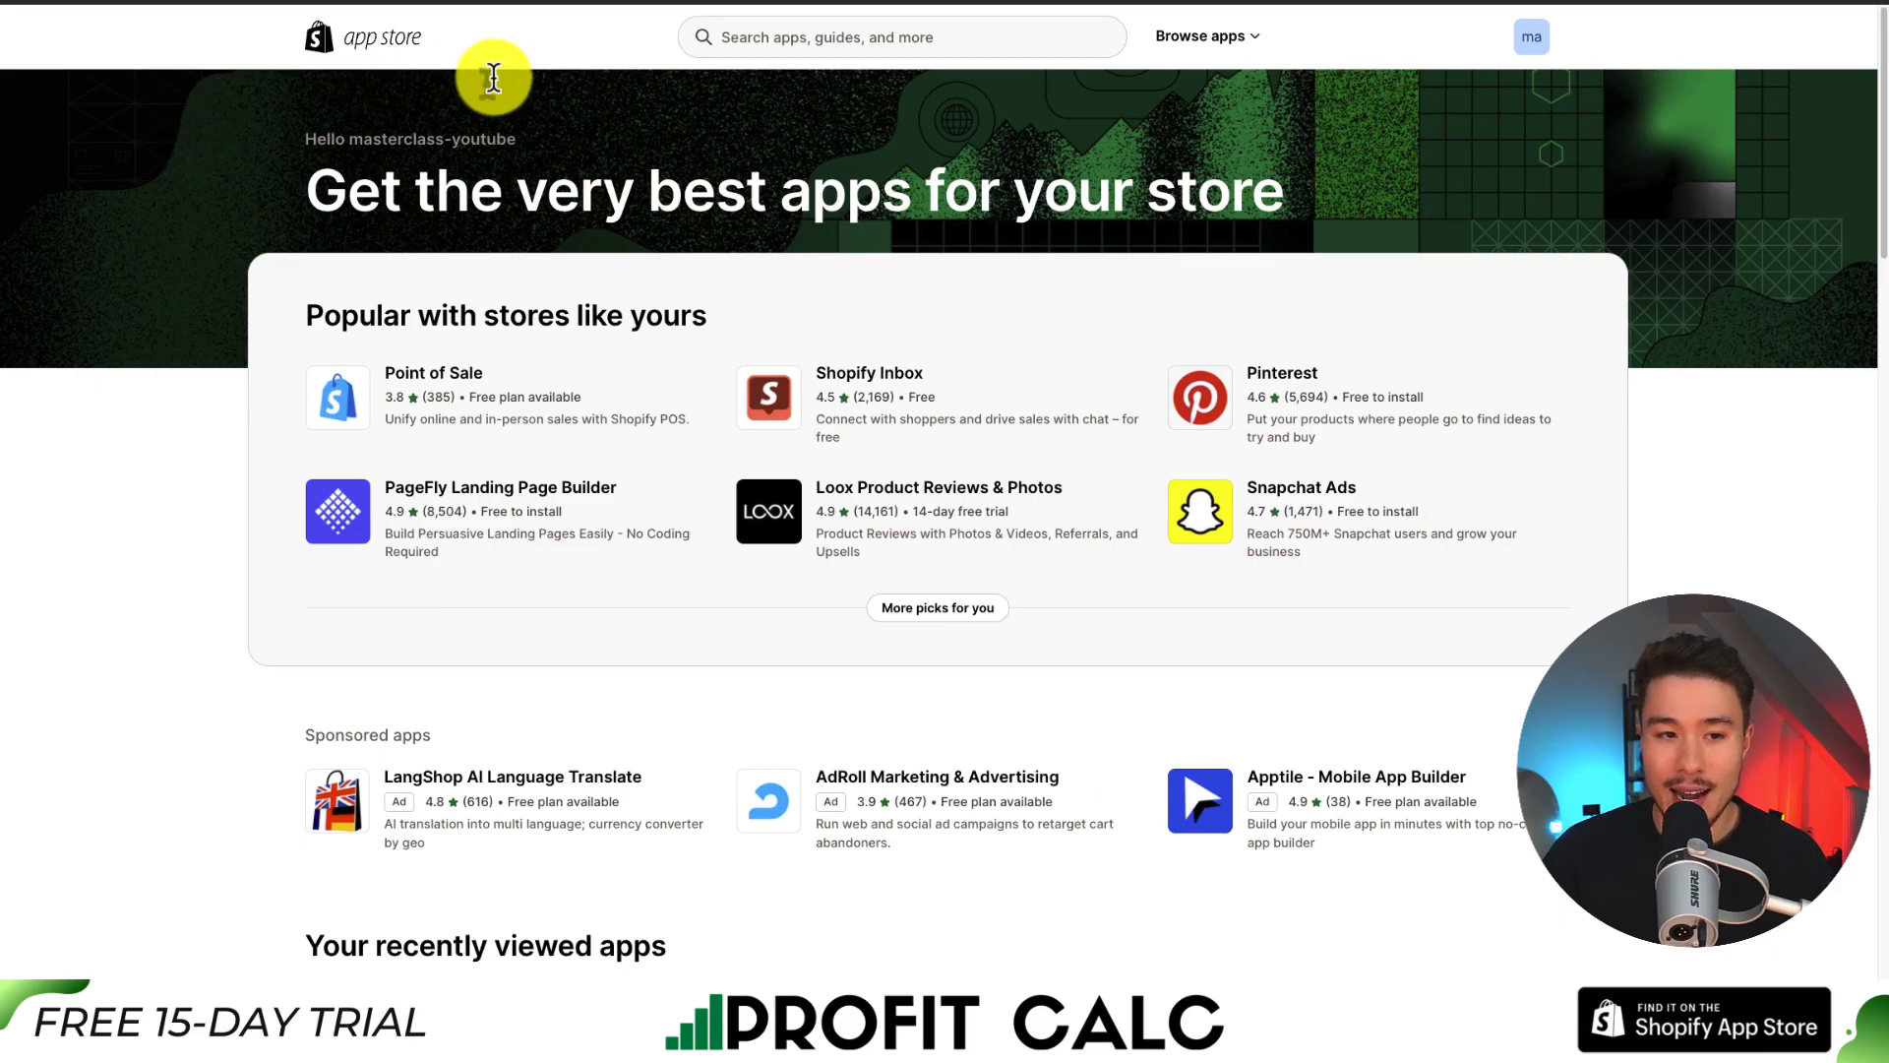
# - Search the app store for "free shipping" and open the Hextom: Free Shipping Bar listing
pyautogui.click(765, 38)
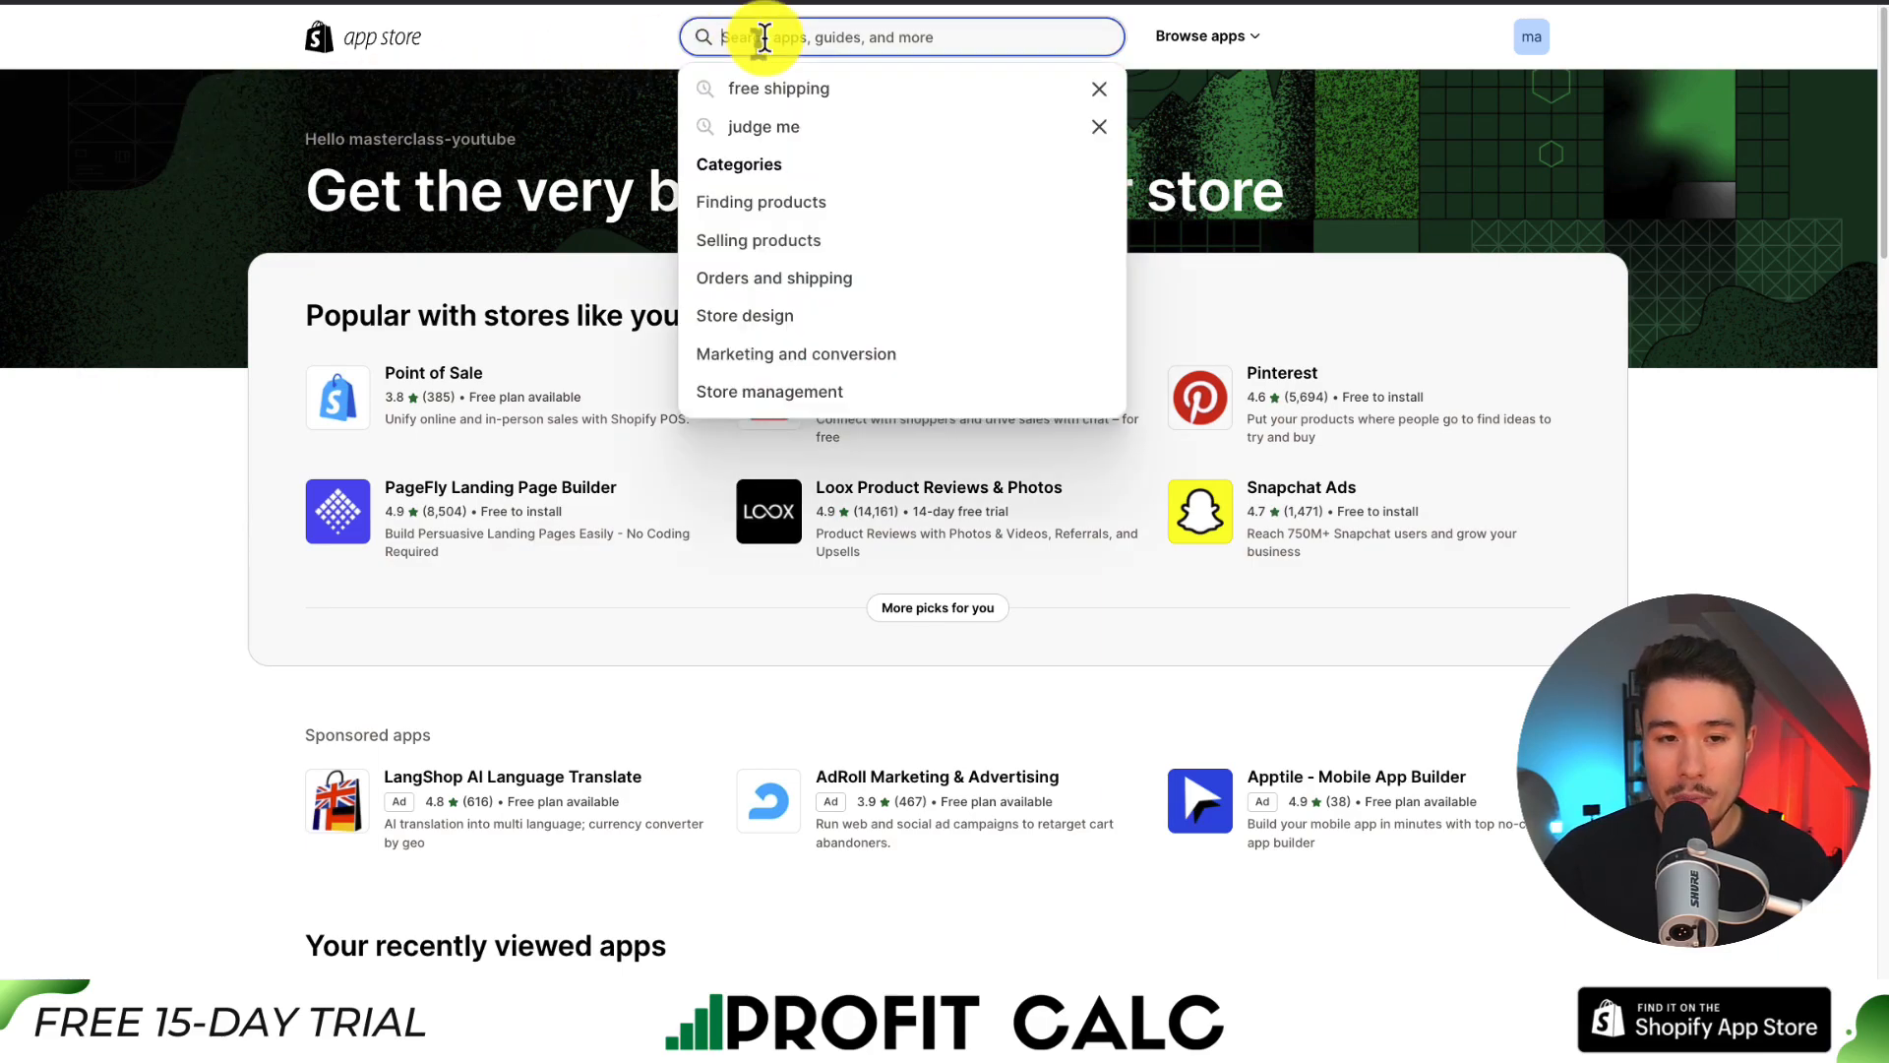
pyautogui.write('free shipping')
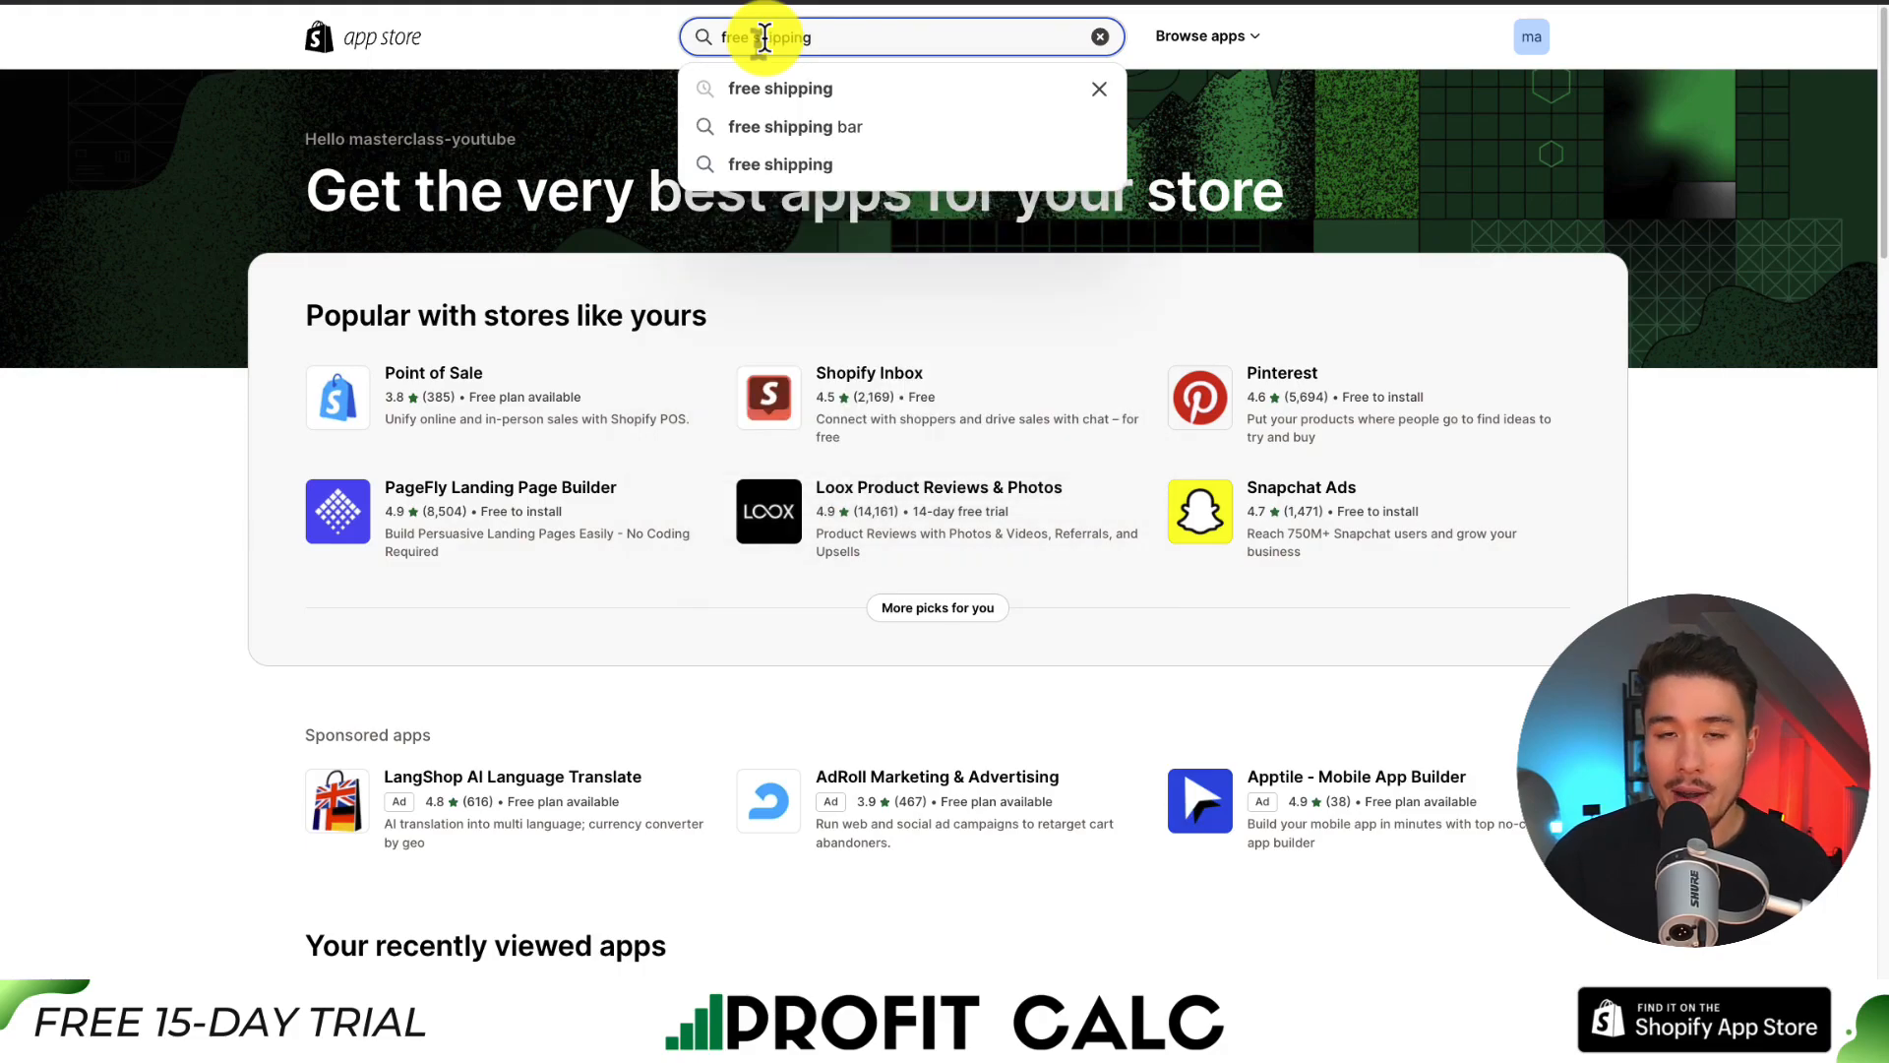
pyautogui.press('Return')
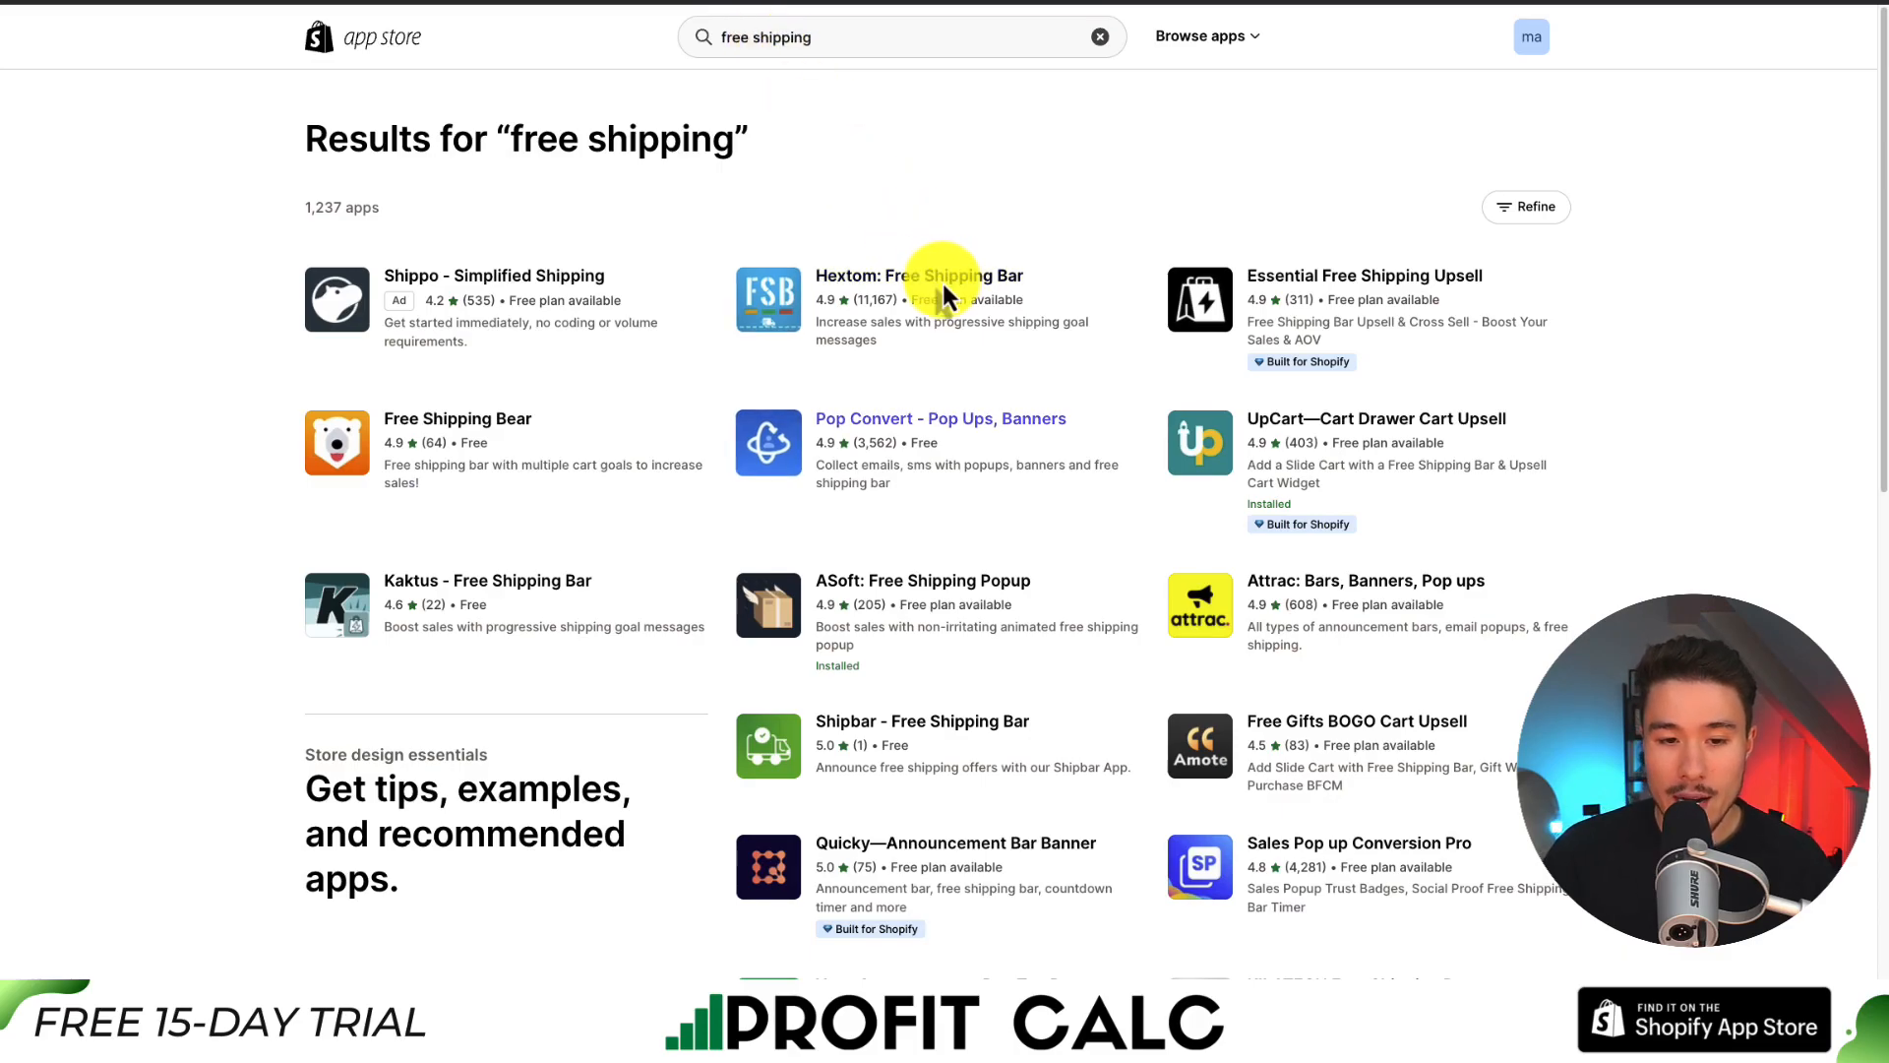
pyautogui.click(907, 295)
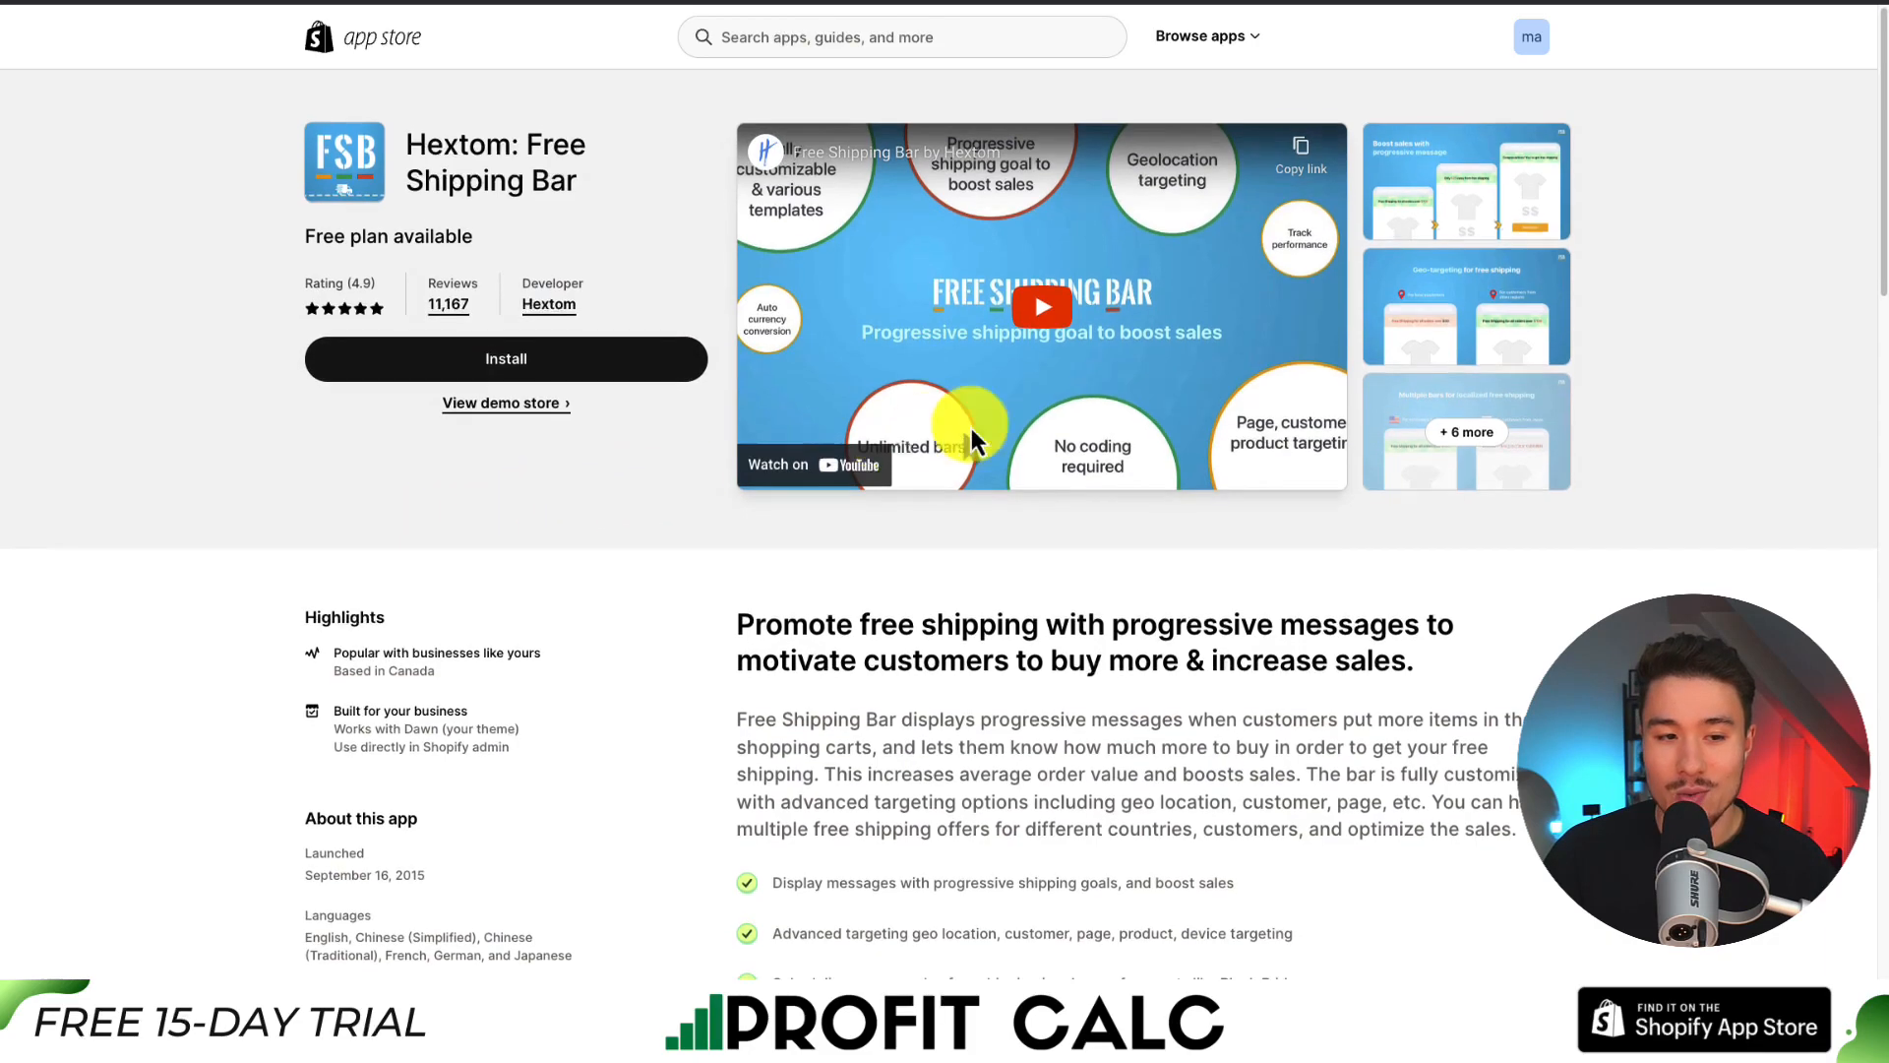
# - Check the app's pricing plans and install Hextom: Free Shipping Bar on the store
pyautogui.scroll(-1, 920, 453)
pyautogui.scroll(-8, 1866, 461)
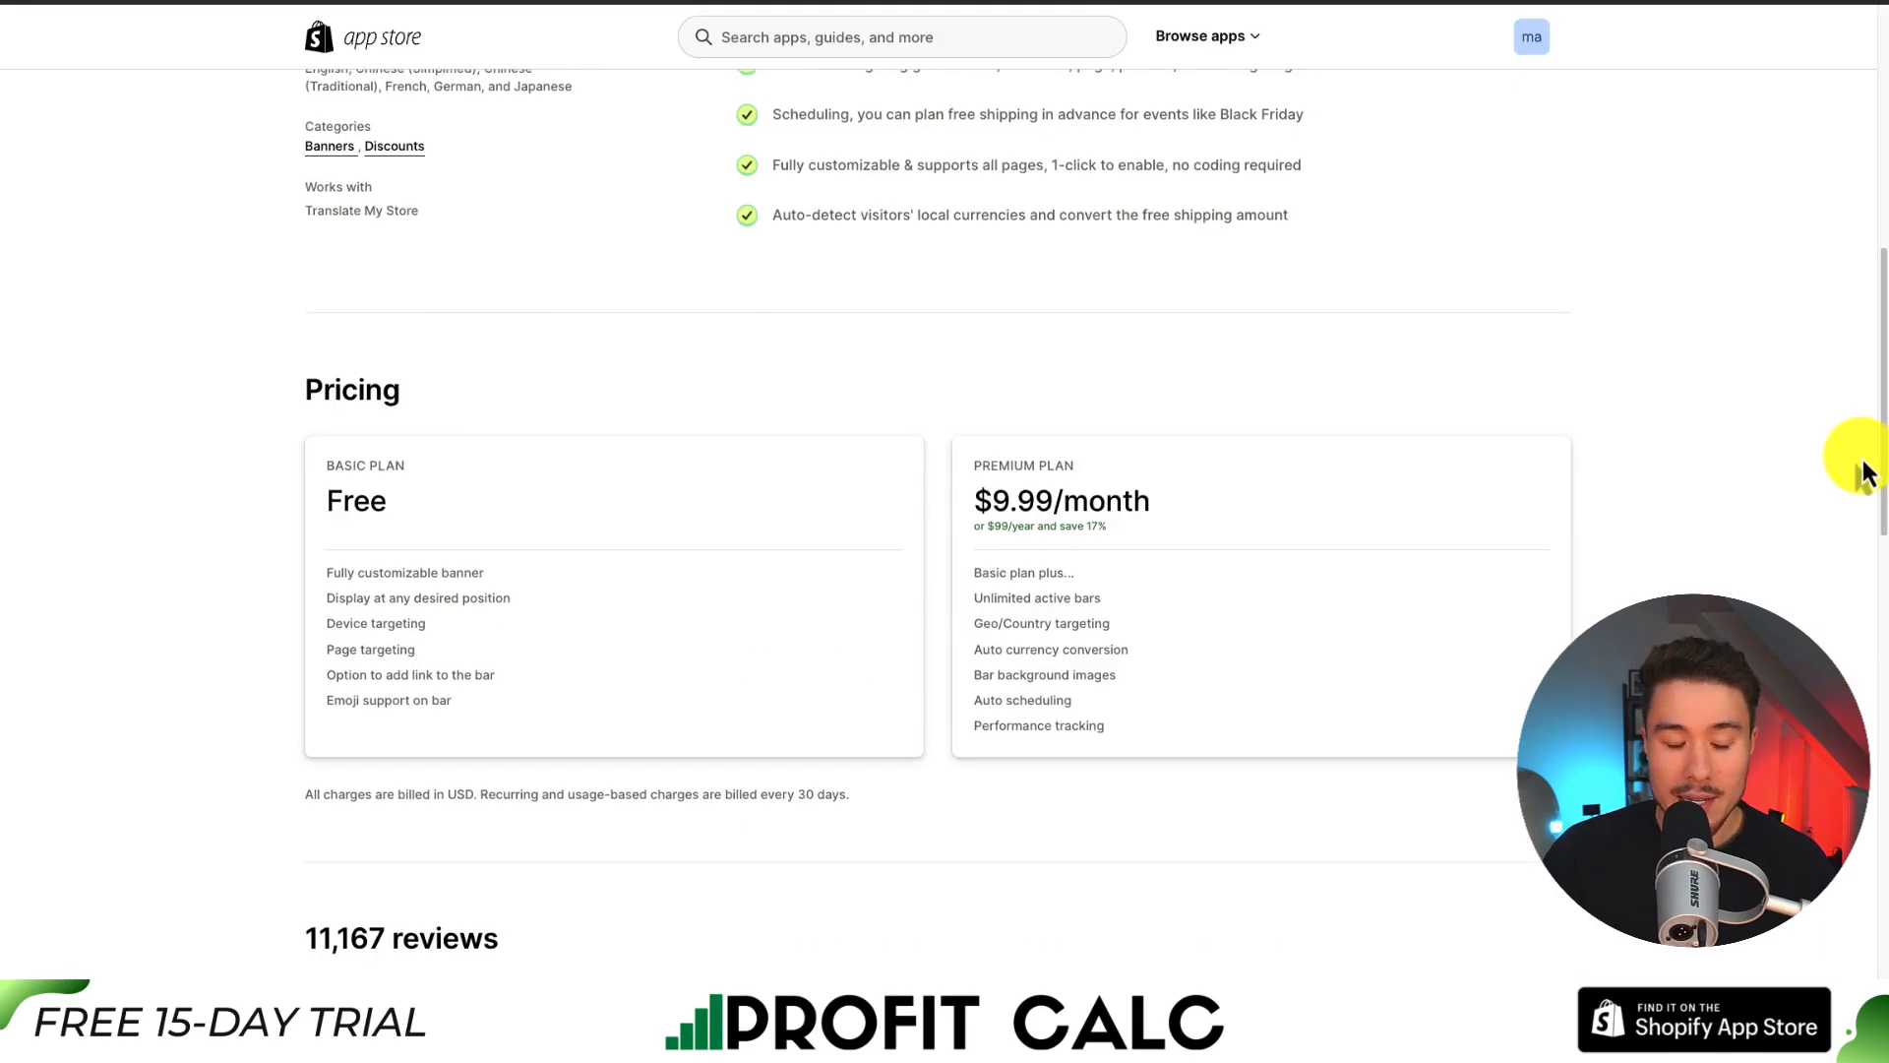
pyautogui.moveTo(283, 509); pyautogui.dragTo(440, 575)
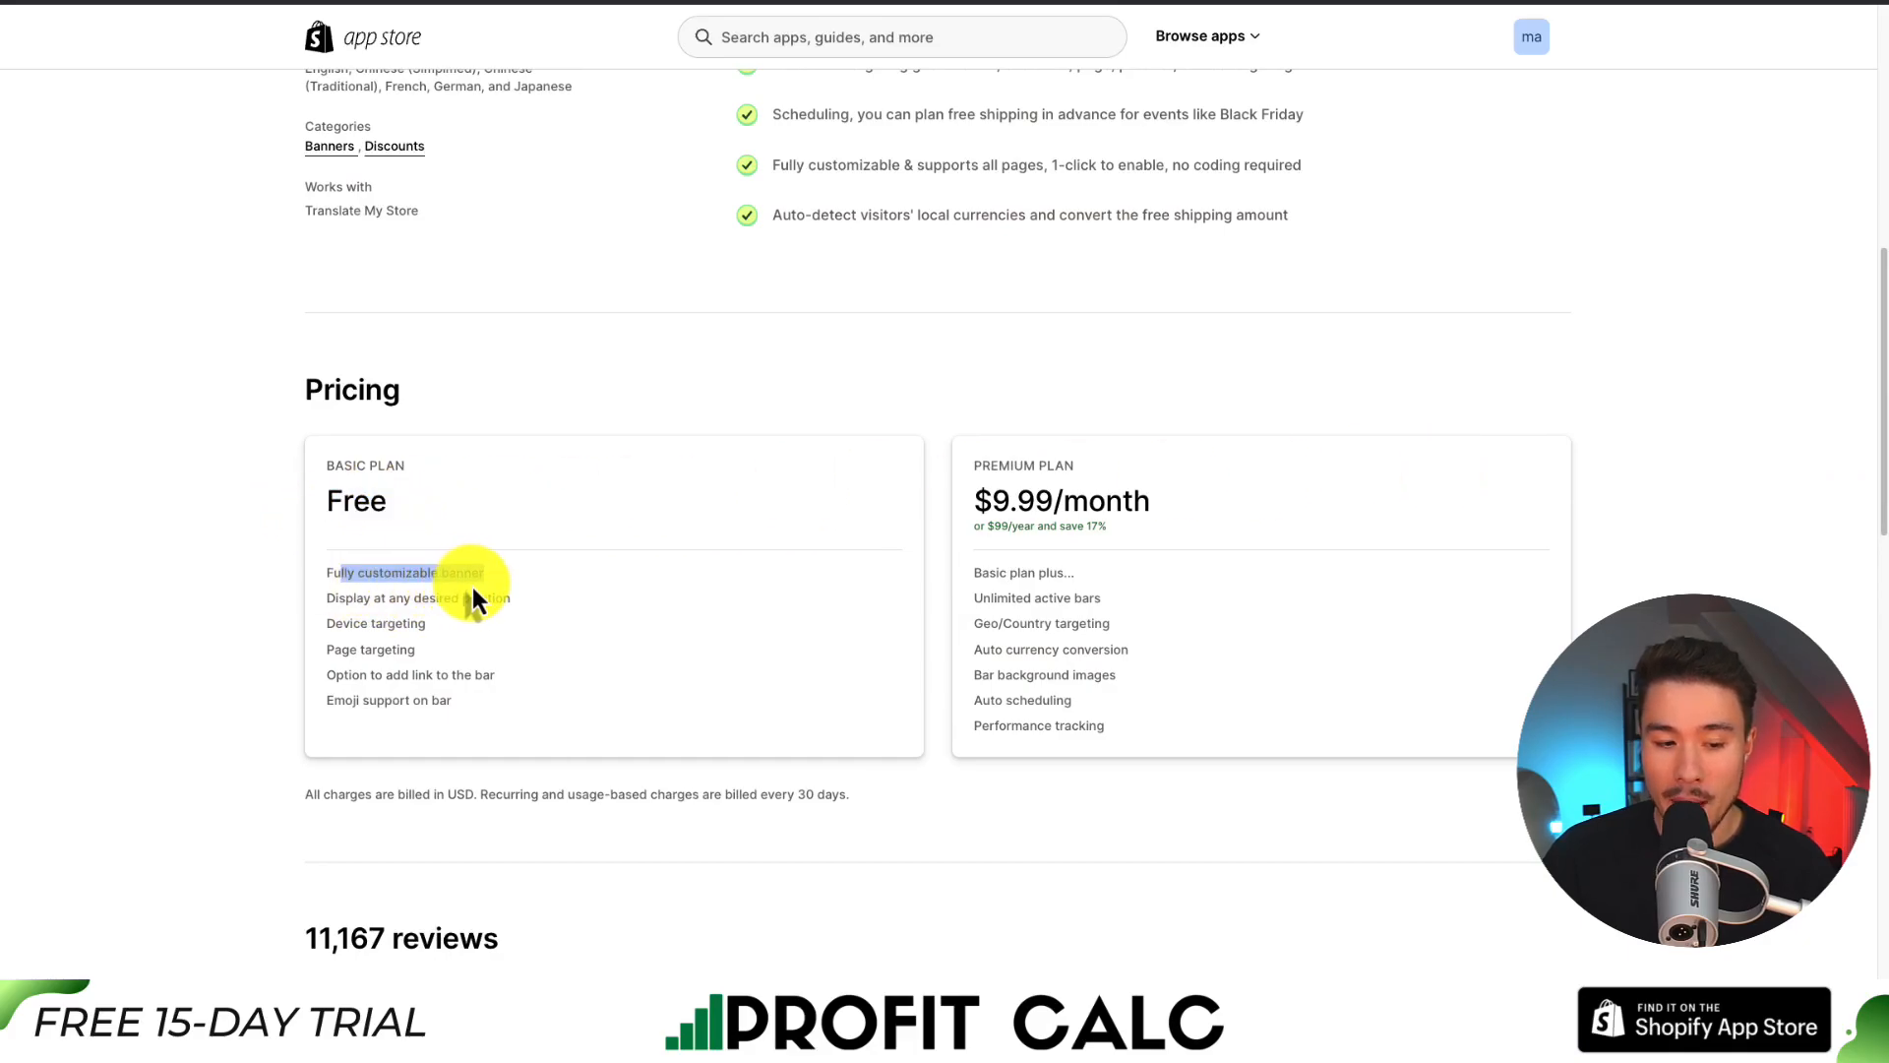
pyautogui.scroll(9, 762, 448)
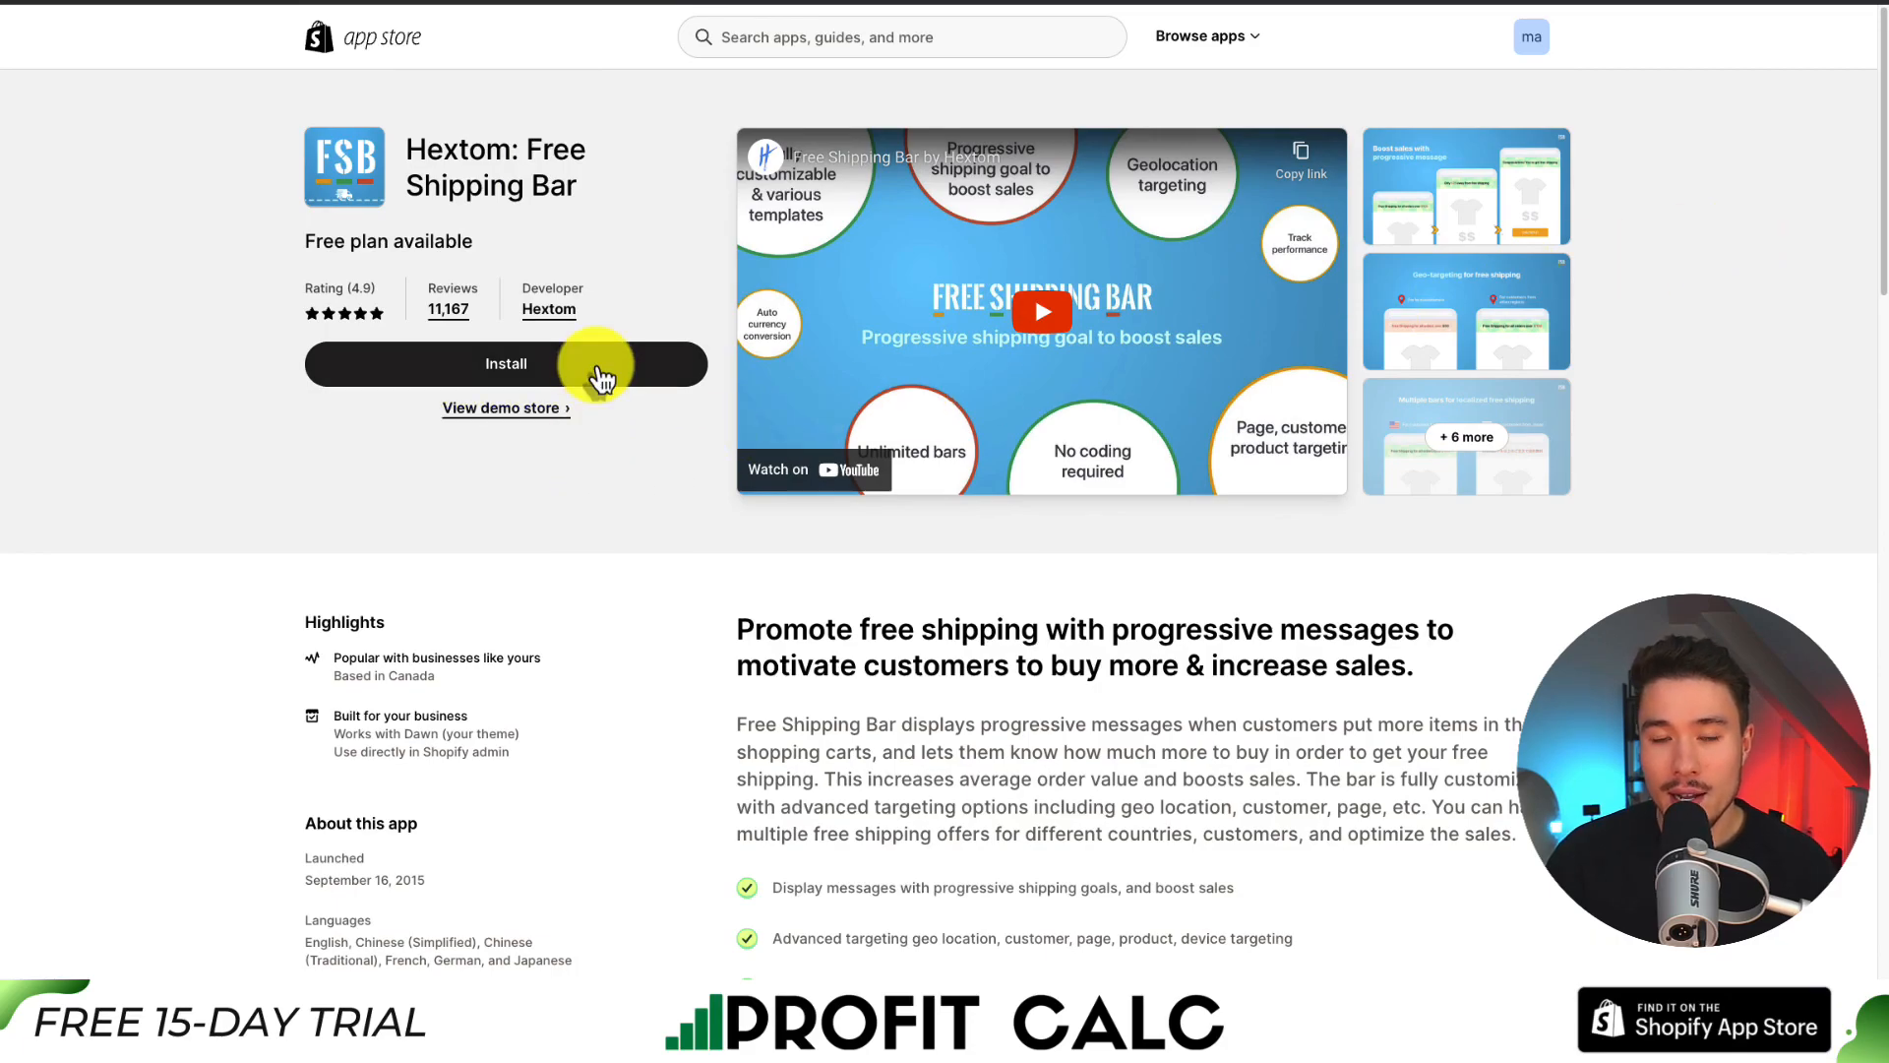
pyautogui.click(600, 376)
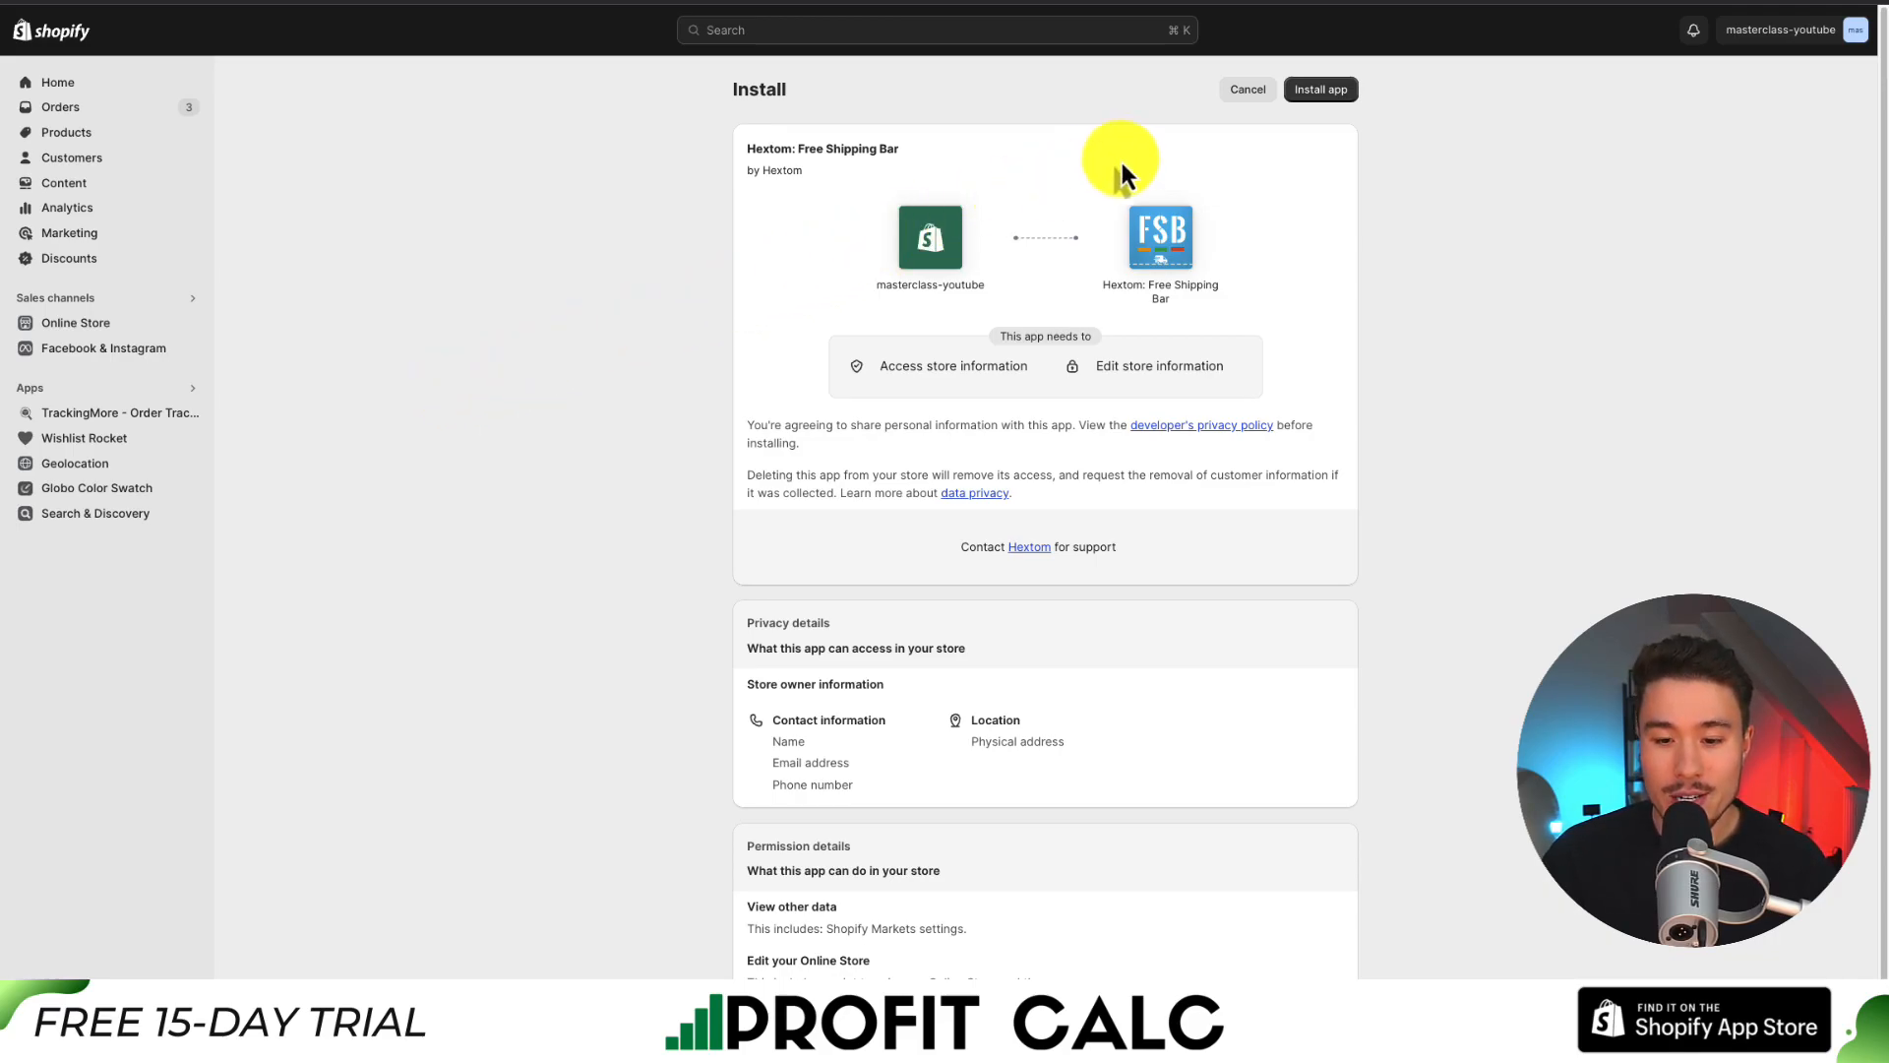
pyautogui.click(1322, 91)
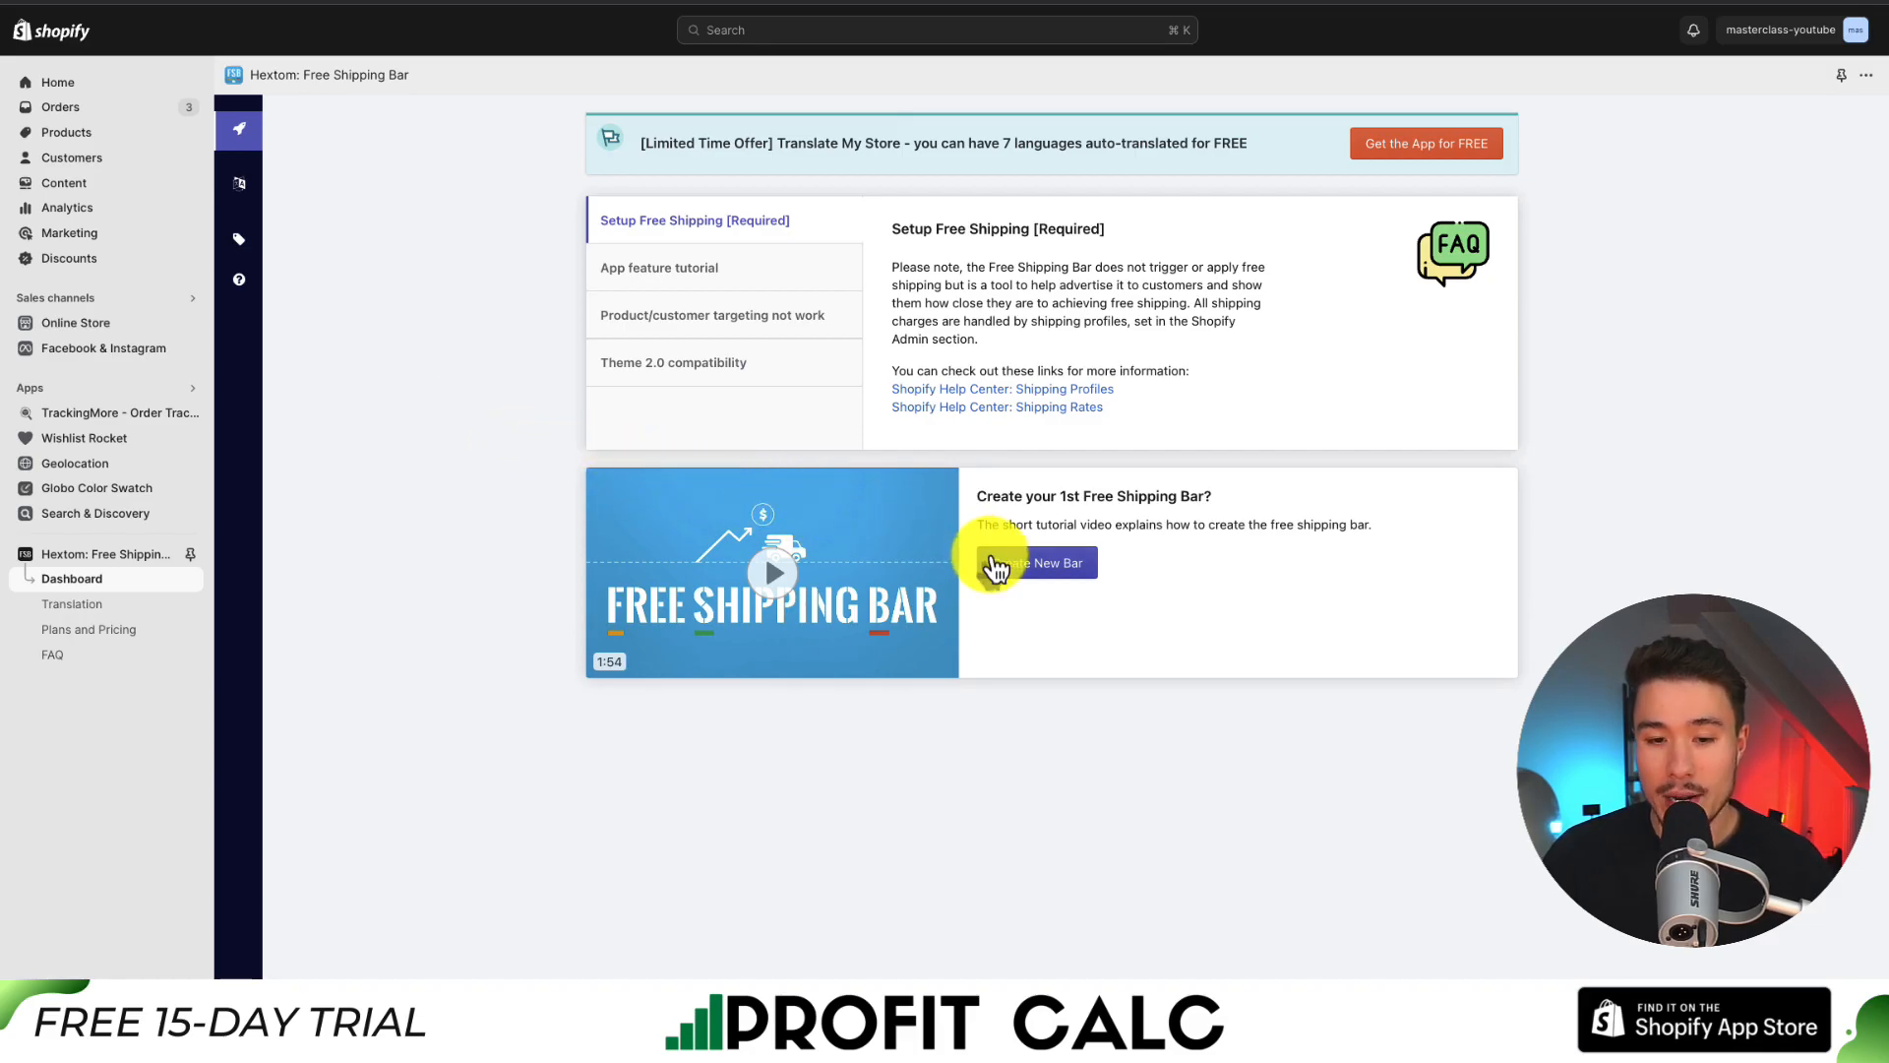
# - Create a new free shipping bar from the basic template Shades of Grey
pyautogui.click(997, 569)
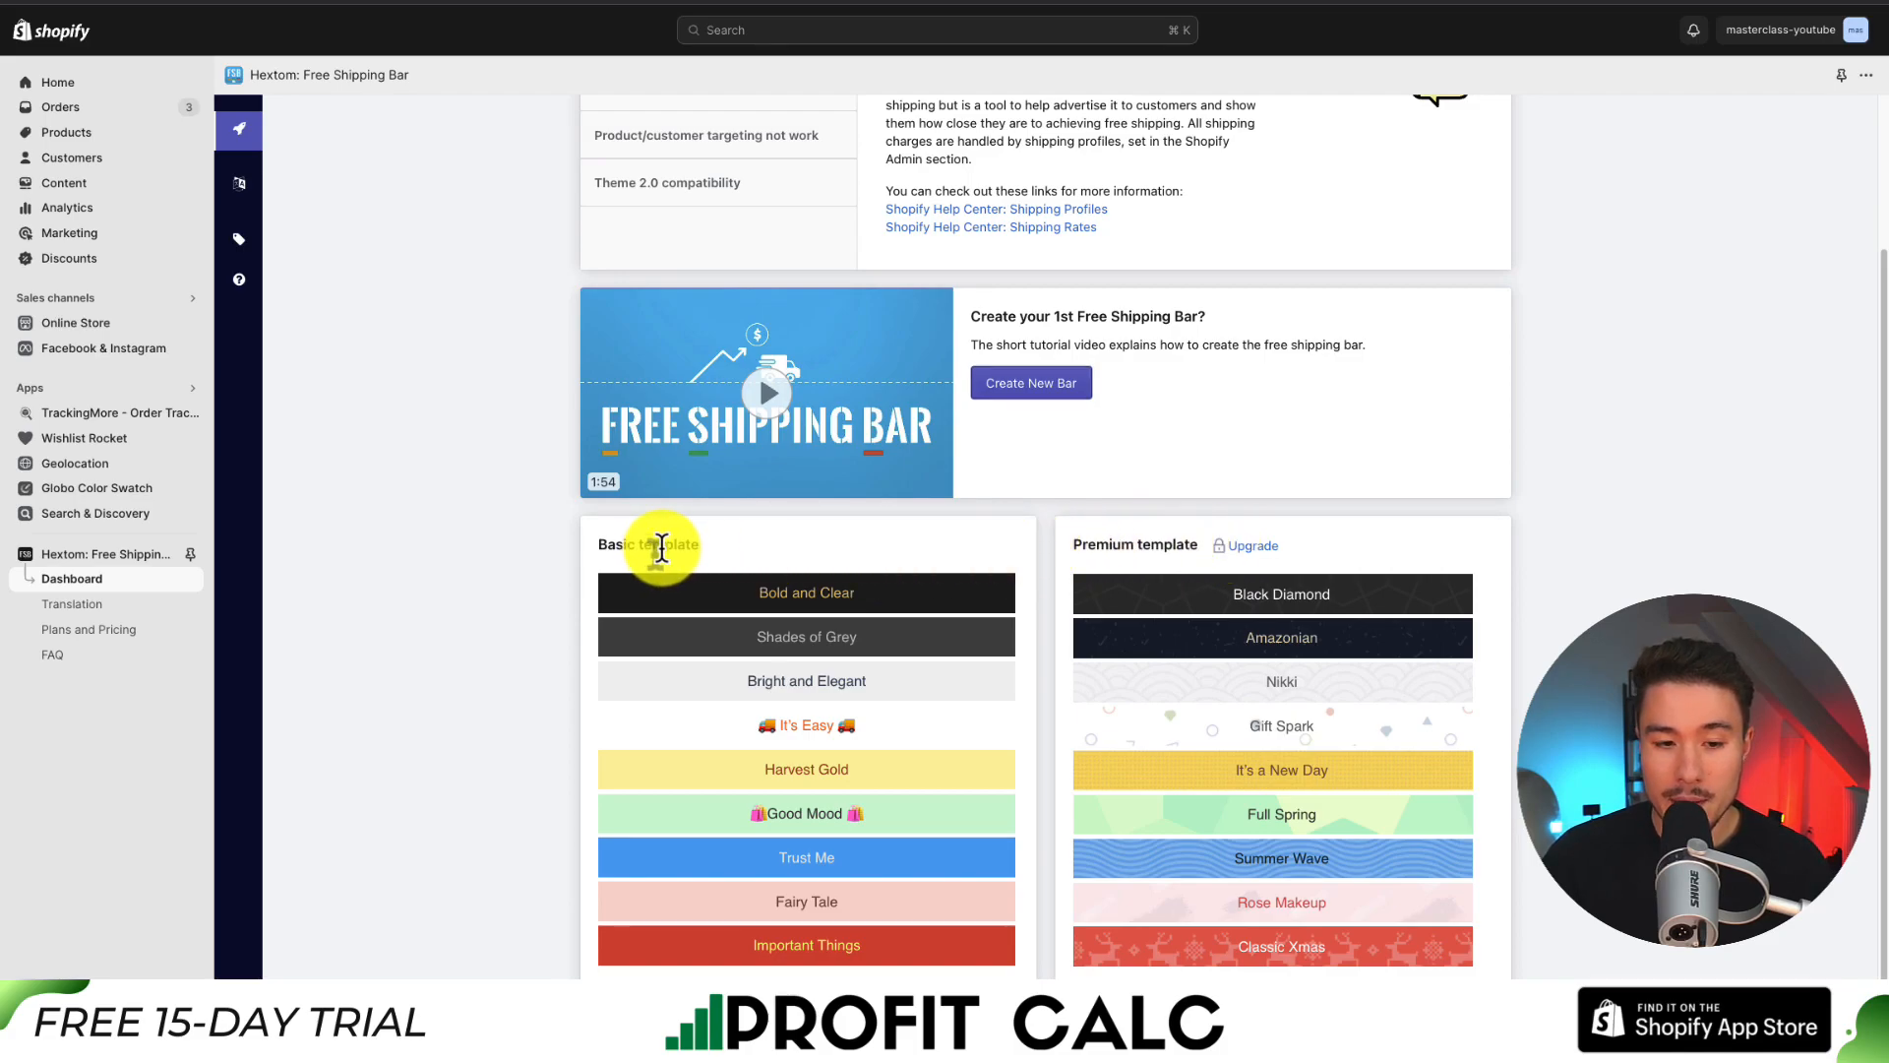
pyautogui.moveTo(664, 544); pyautogui.dragTo(723, 566)
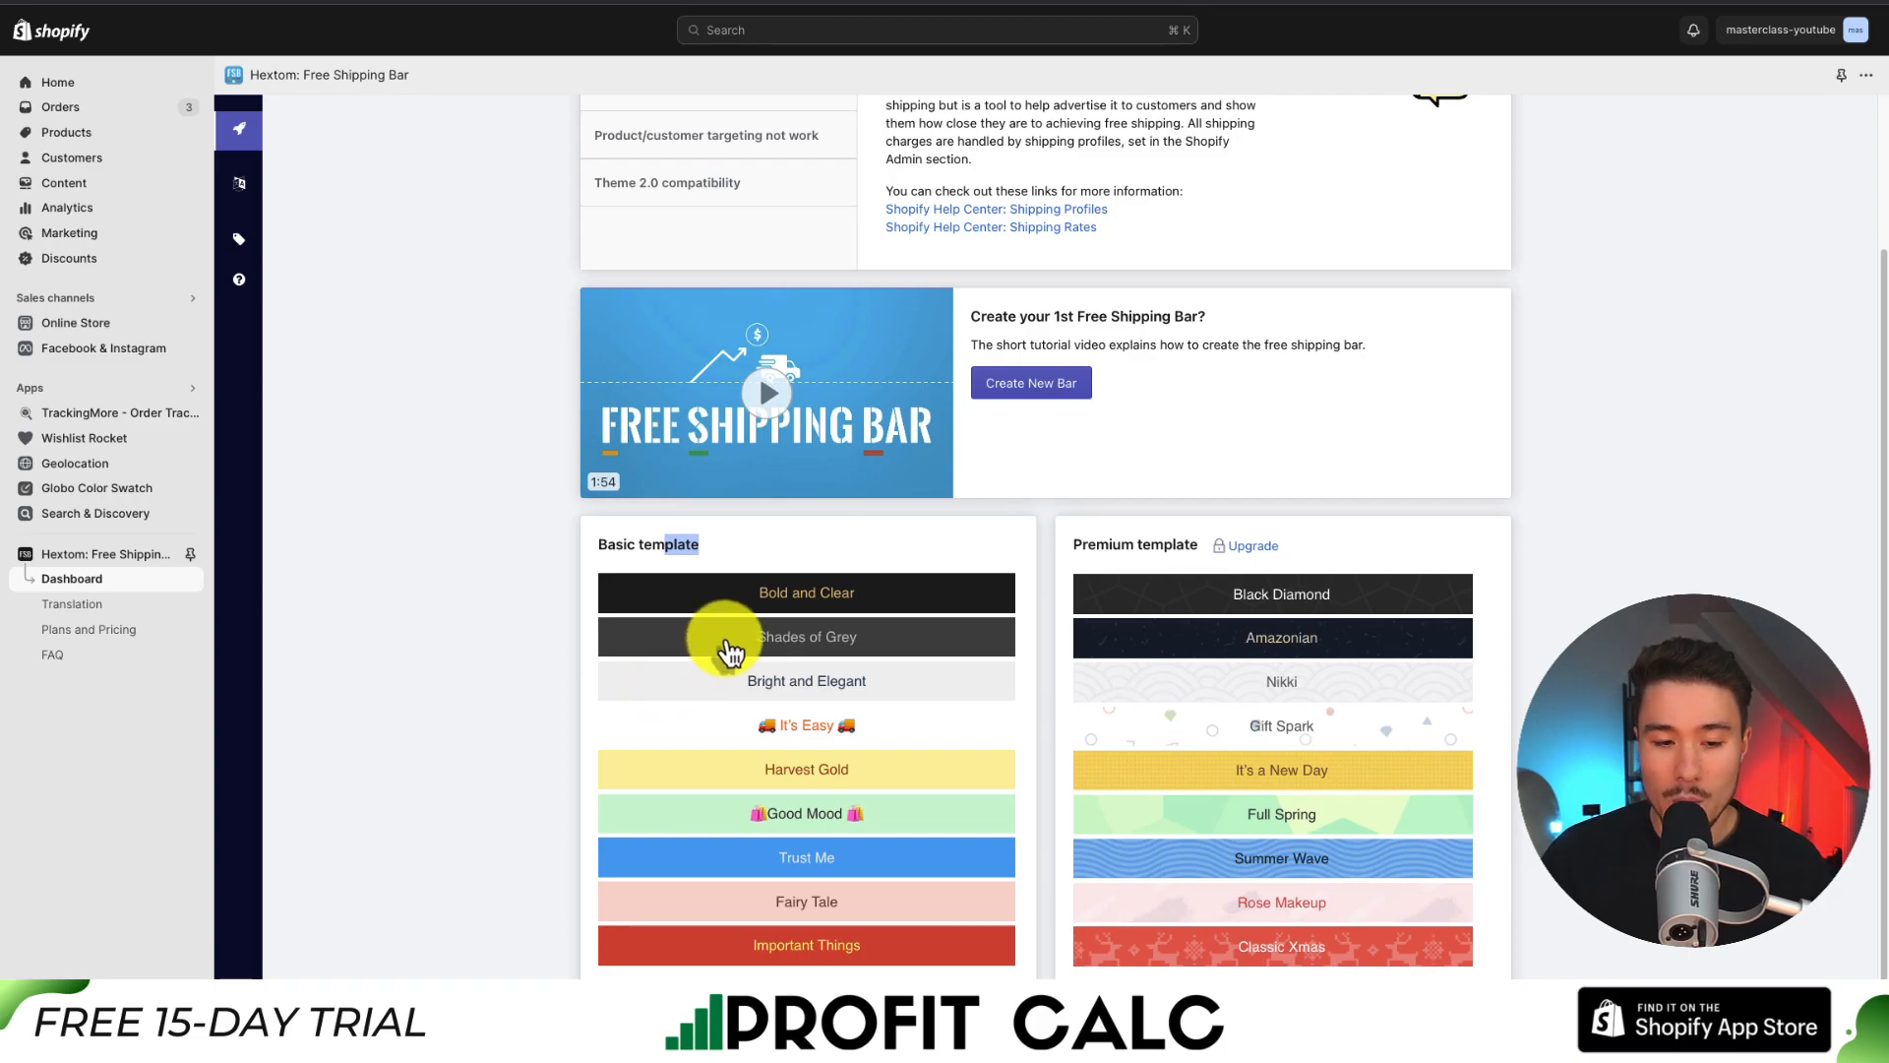
pyautogui.click(737, 632)
pyautogui.scroll(-10, 630, 650)
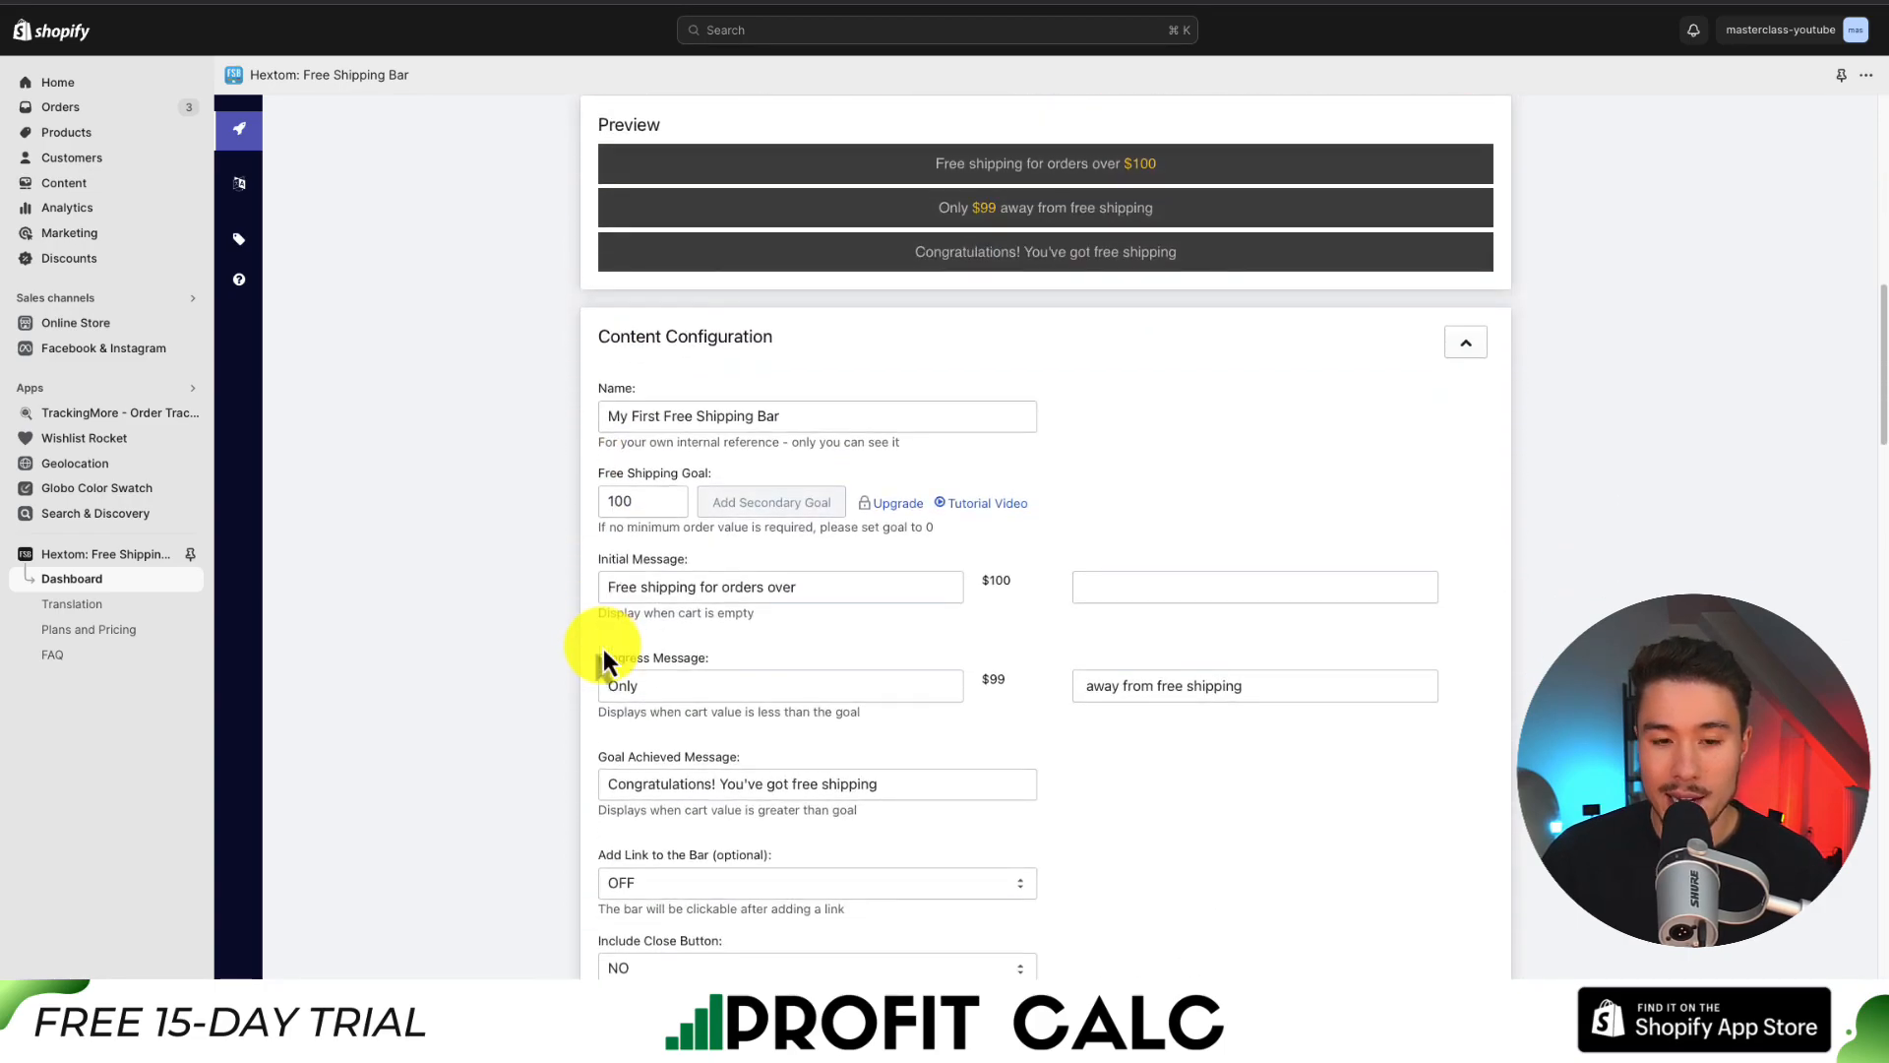
# - Check the bar preview and rename the bar as "#1 - My First Free Shipping Bar"
pyautogui.moveTo(913, 171); pyautogui.dragTo(1147, 166)
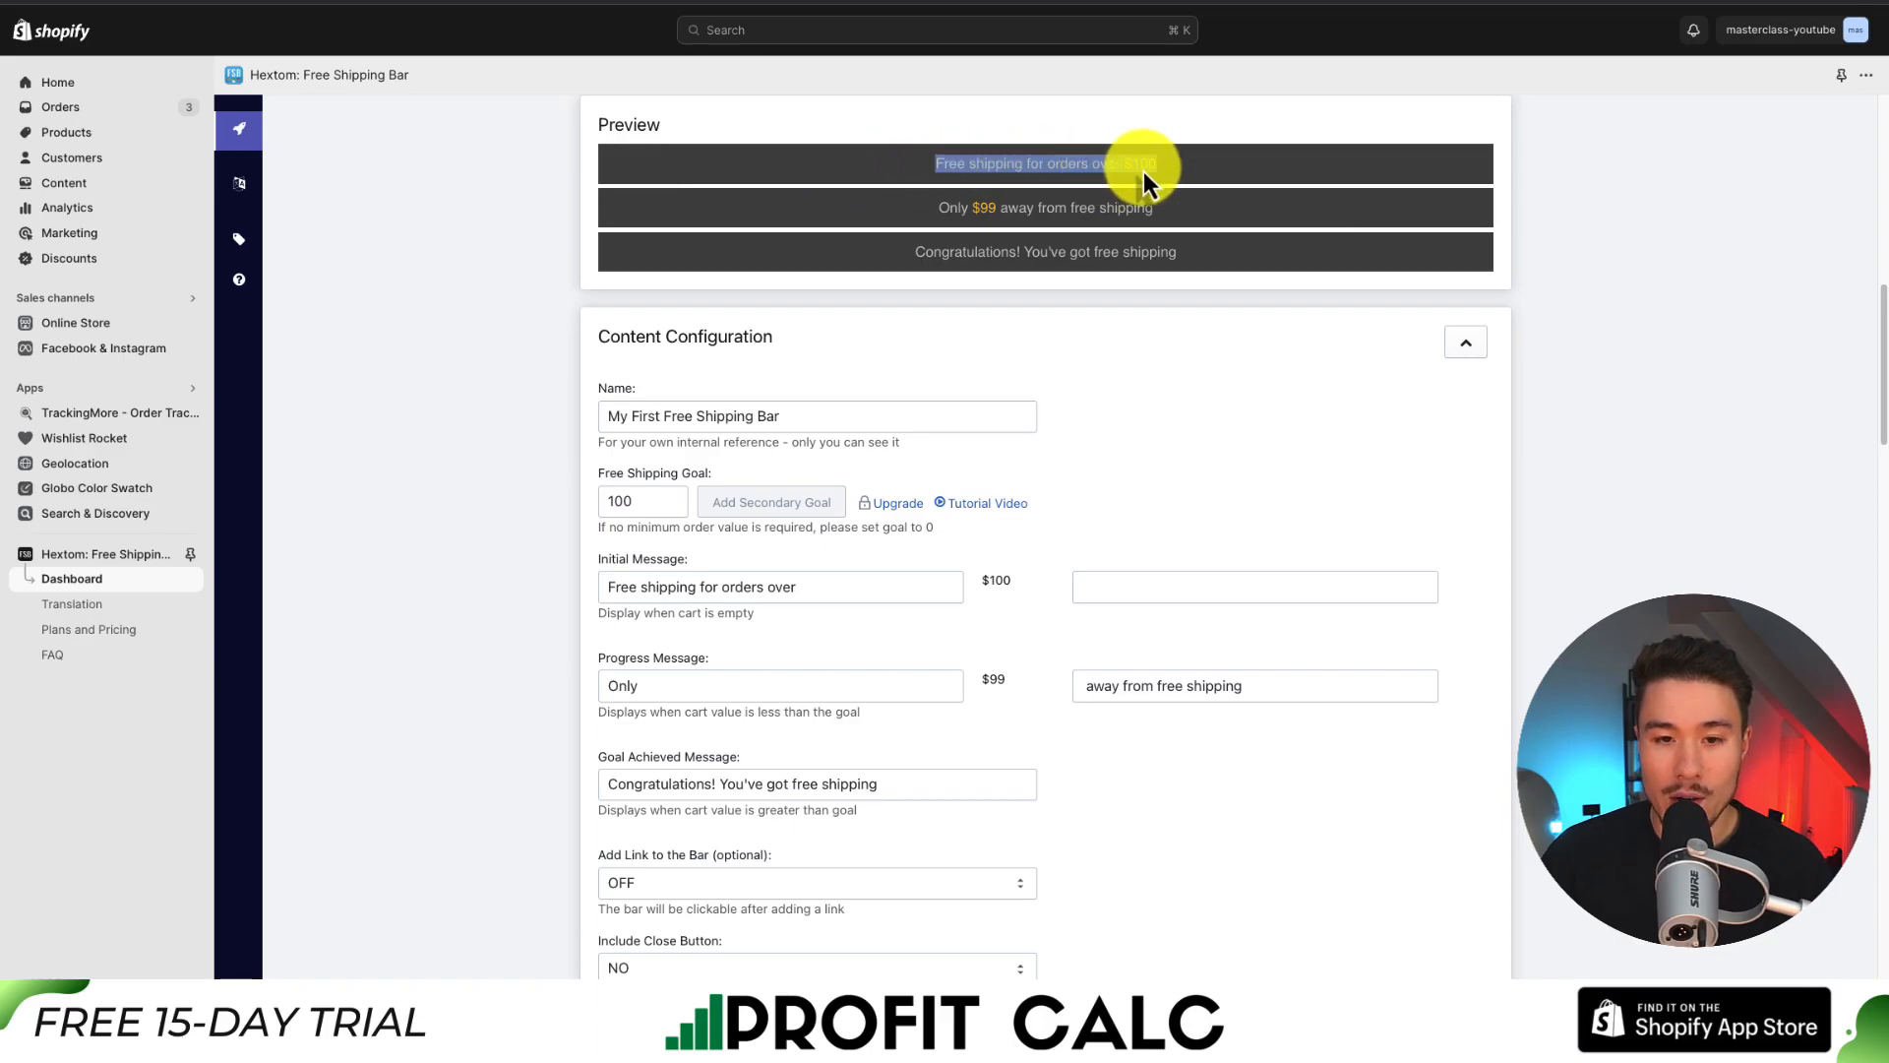
pyautogui.moveTo(886, 202); pyautogui.dragTo(1095, 207)
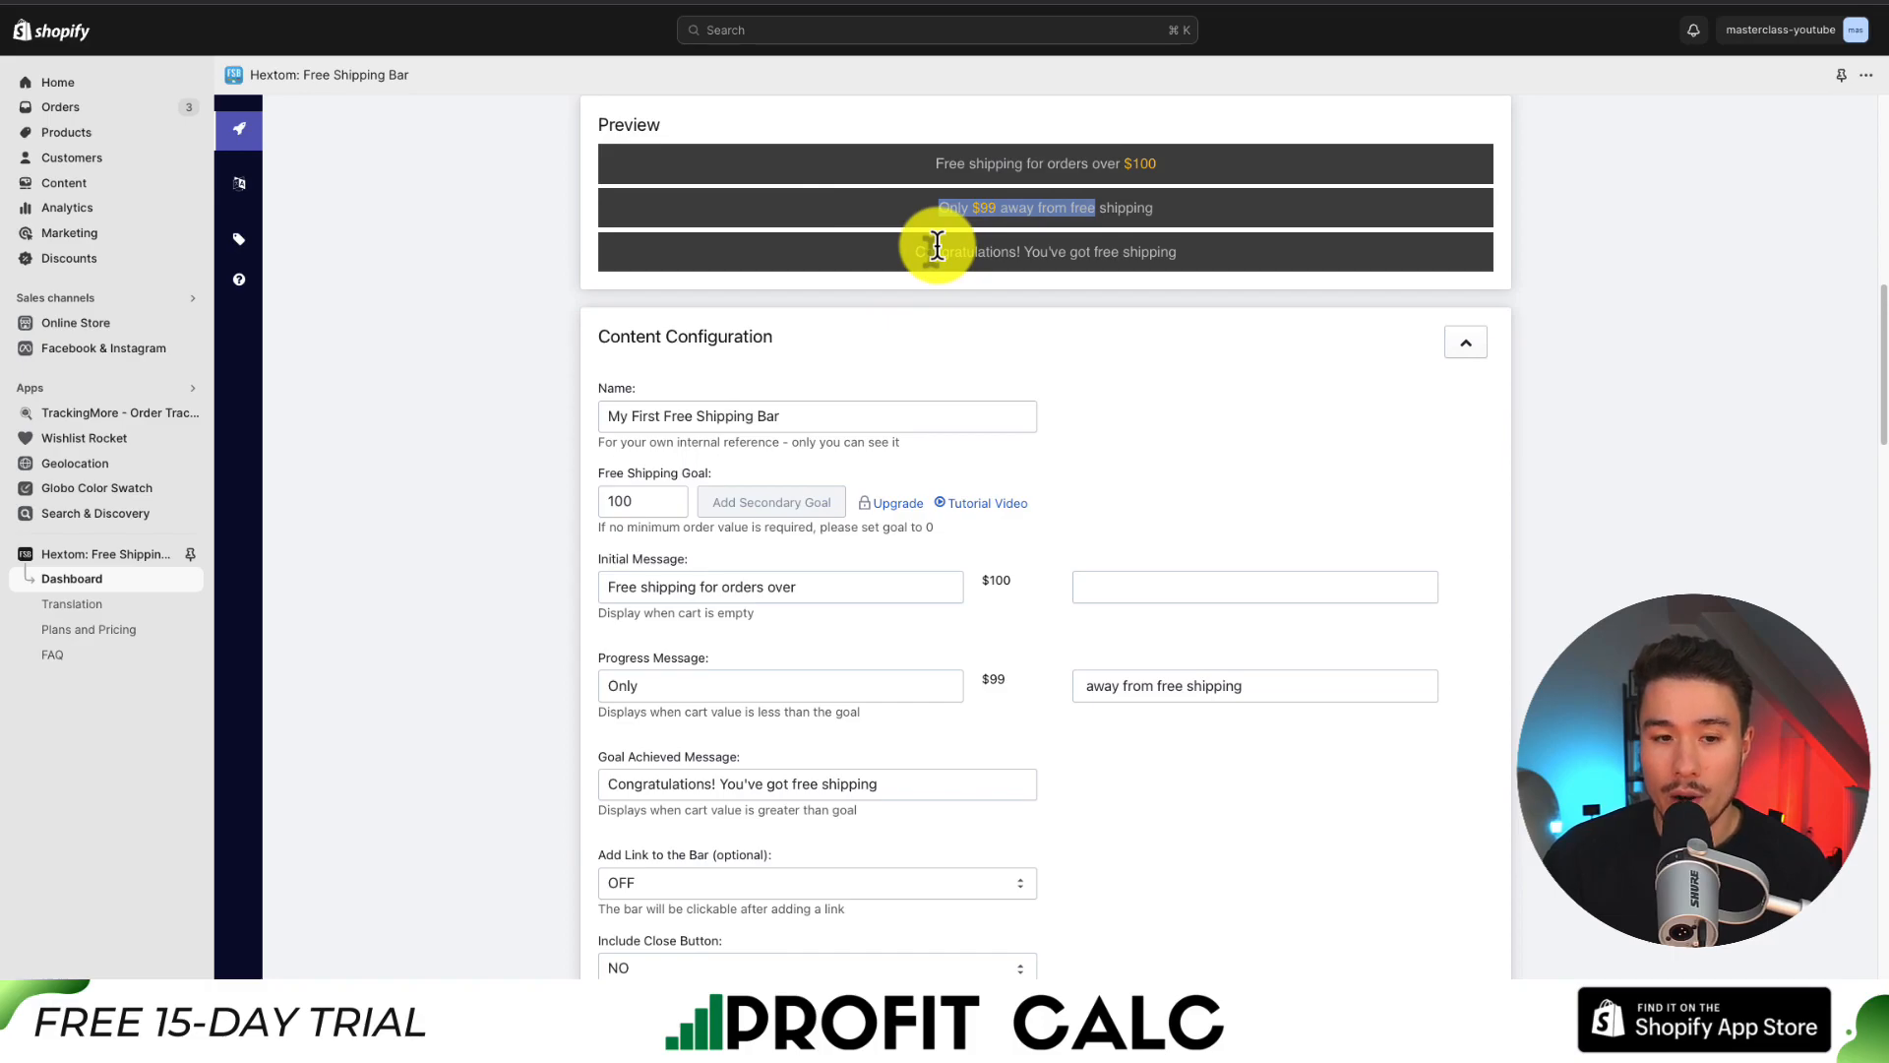
pyautogui.click(621, 328)
pyautogui.moveTo(621, 327); pyautogui.dragTo(763, 331)
pyautogui.click(768, 333)
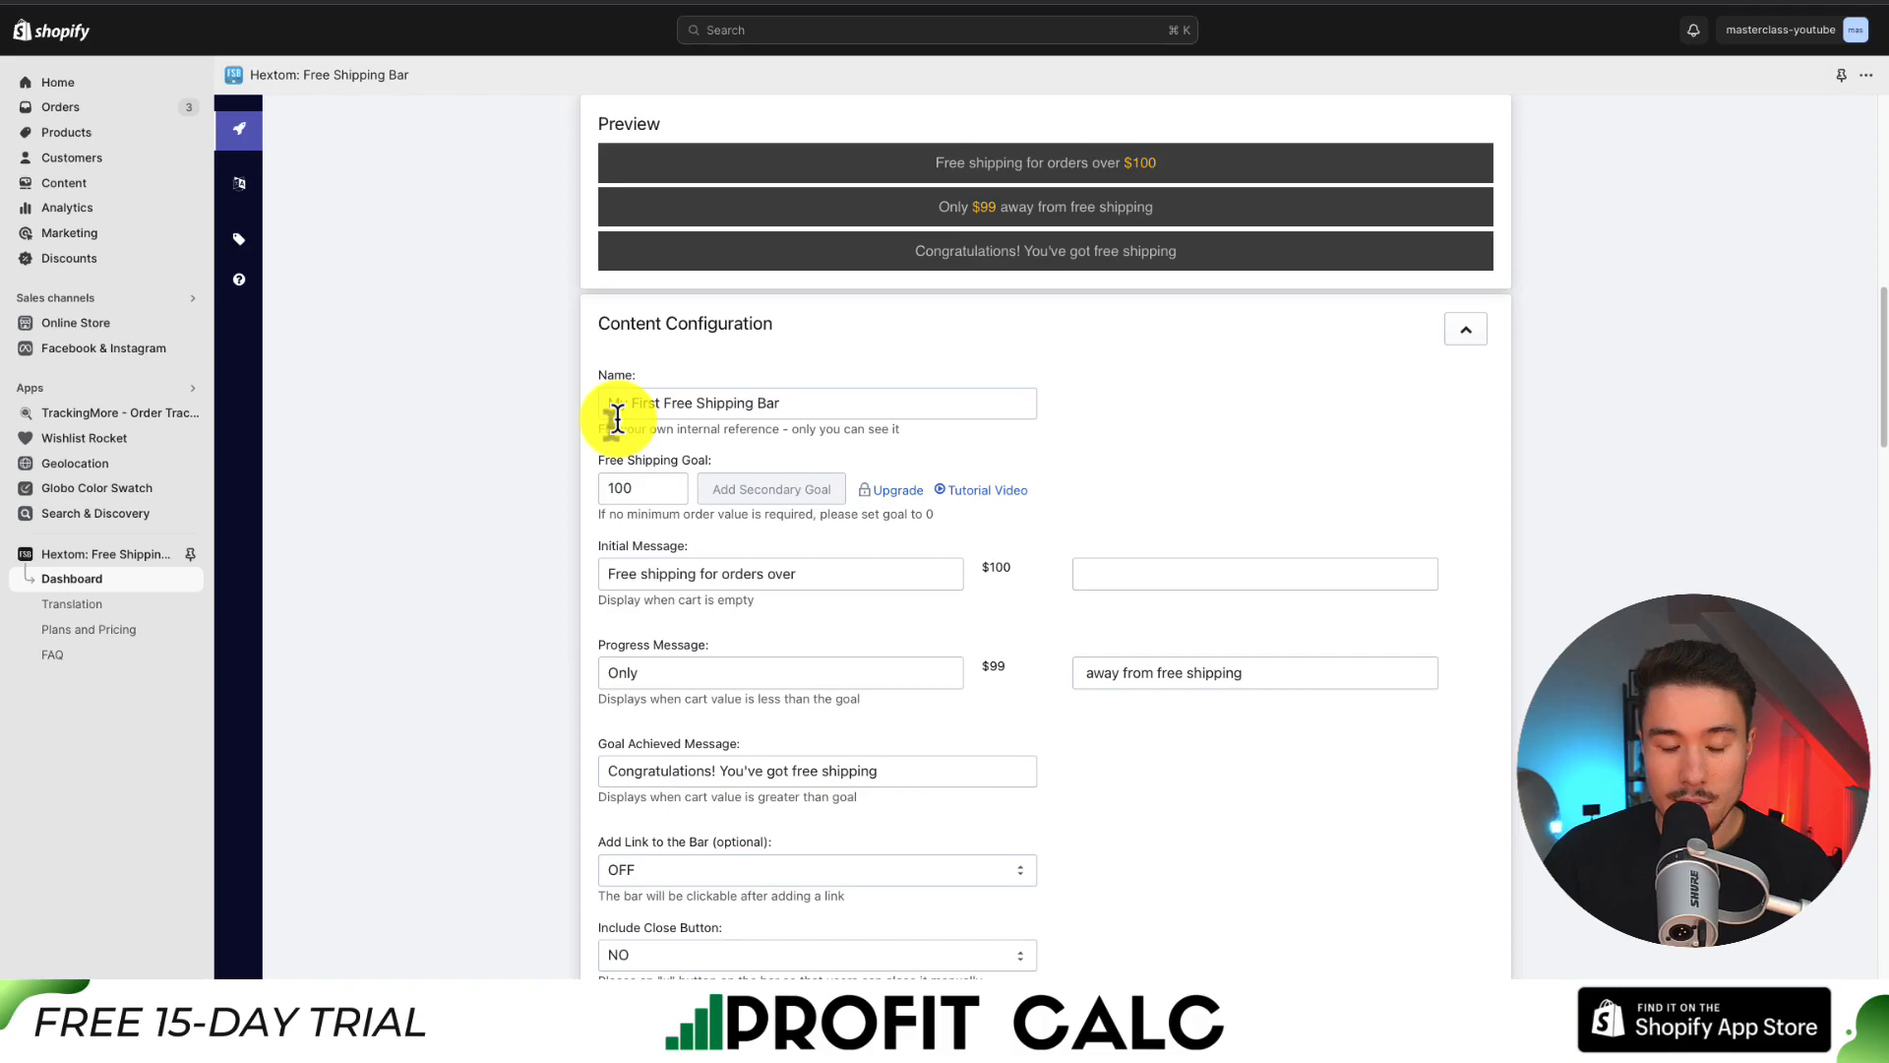
pyautogui.moveTo(622, 431); pyautogui.dragTo(855, 433)
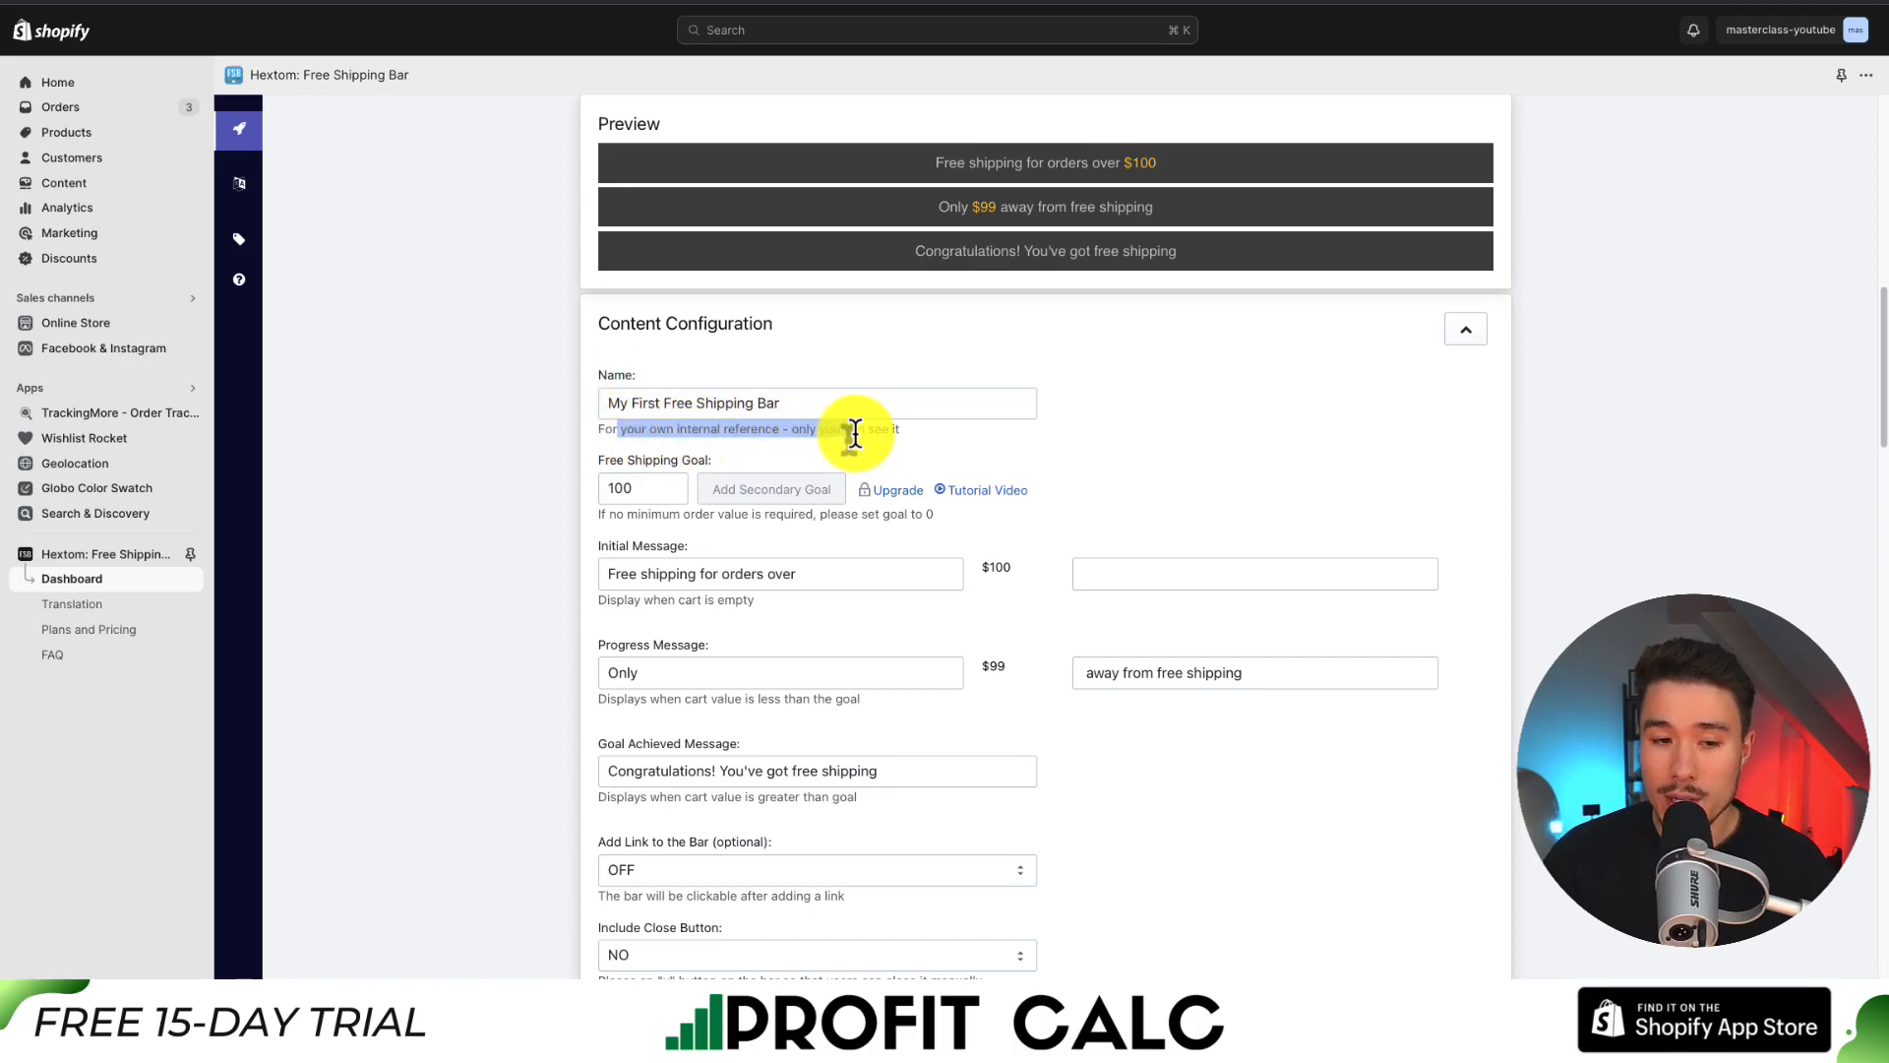
pyautogui.click(605, 402)
pyautogui.write('#1 -')
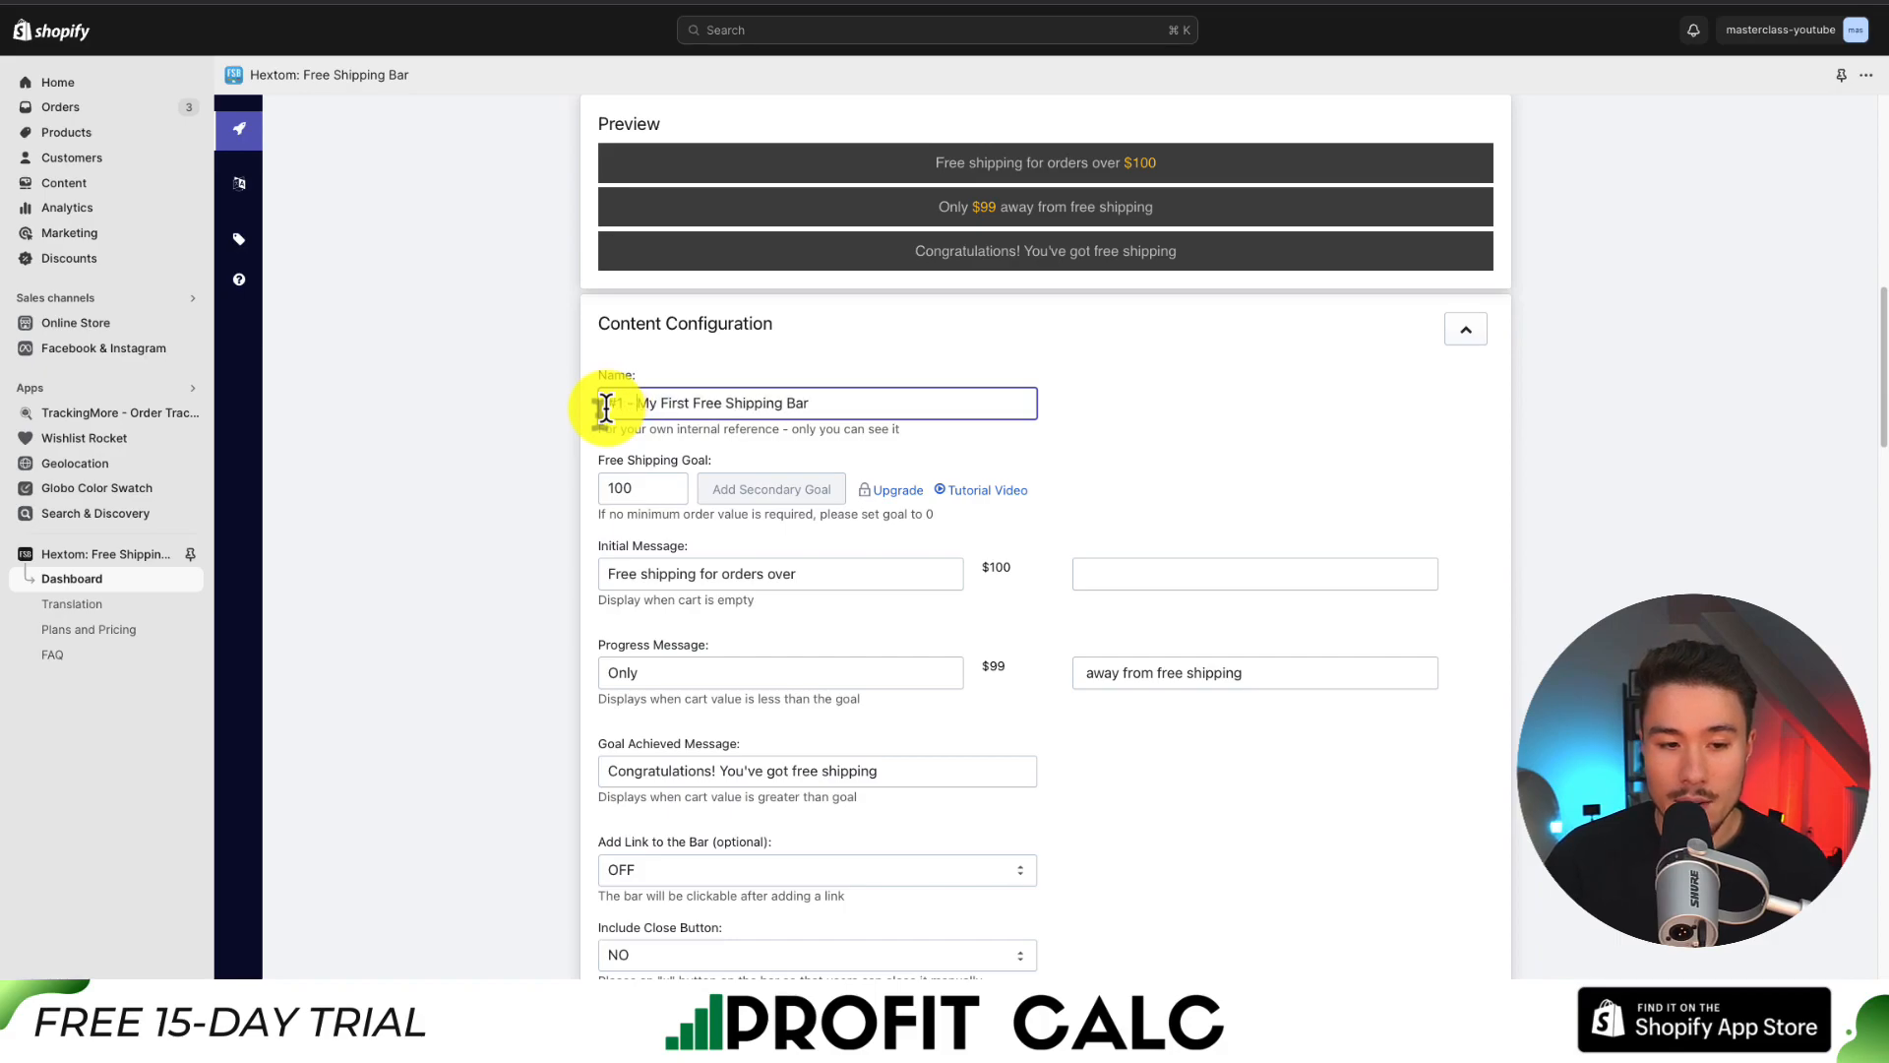
pyautogui.click(581, 433)
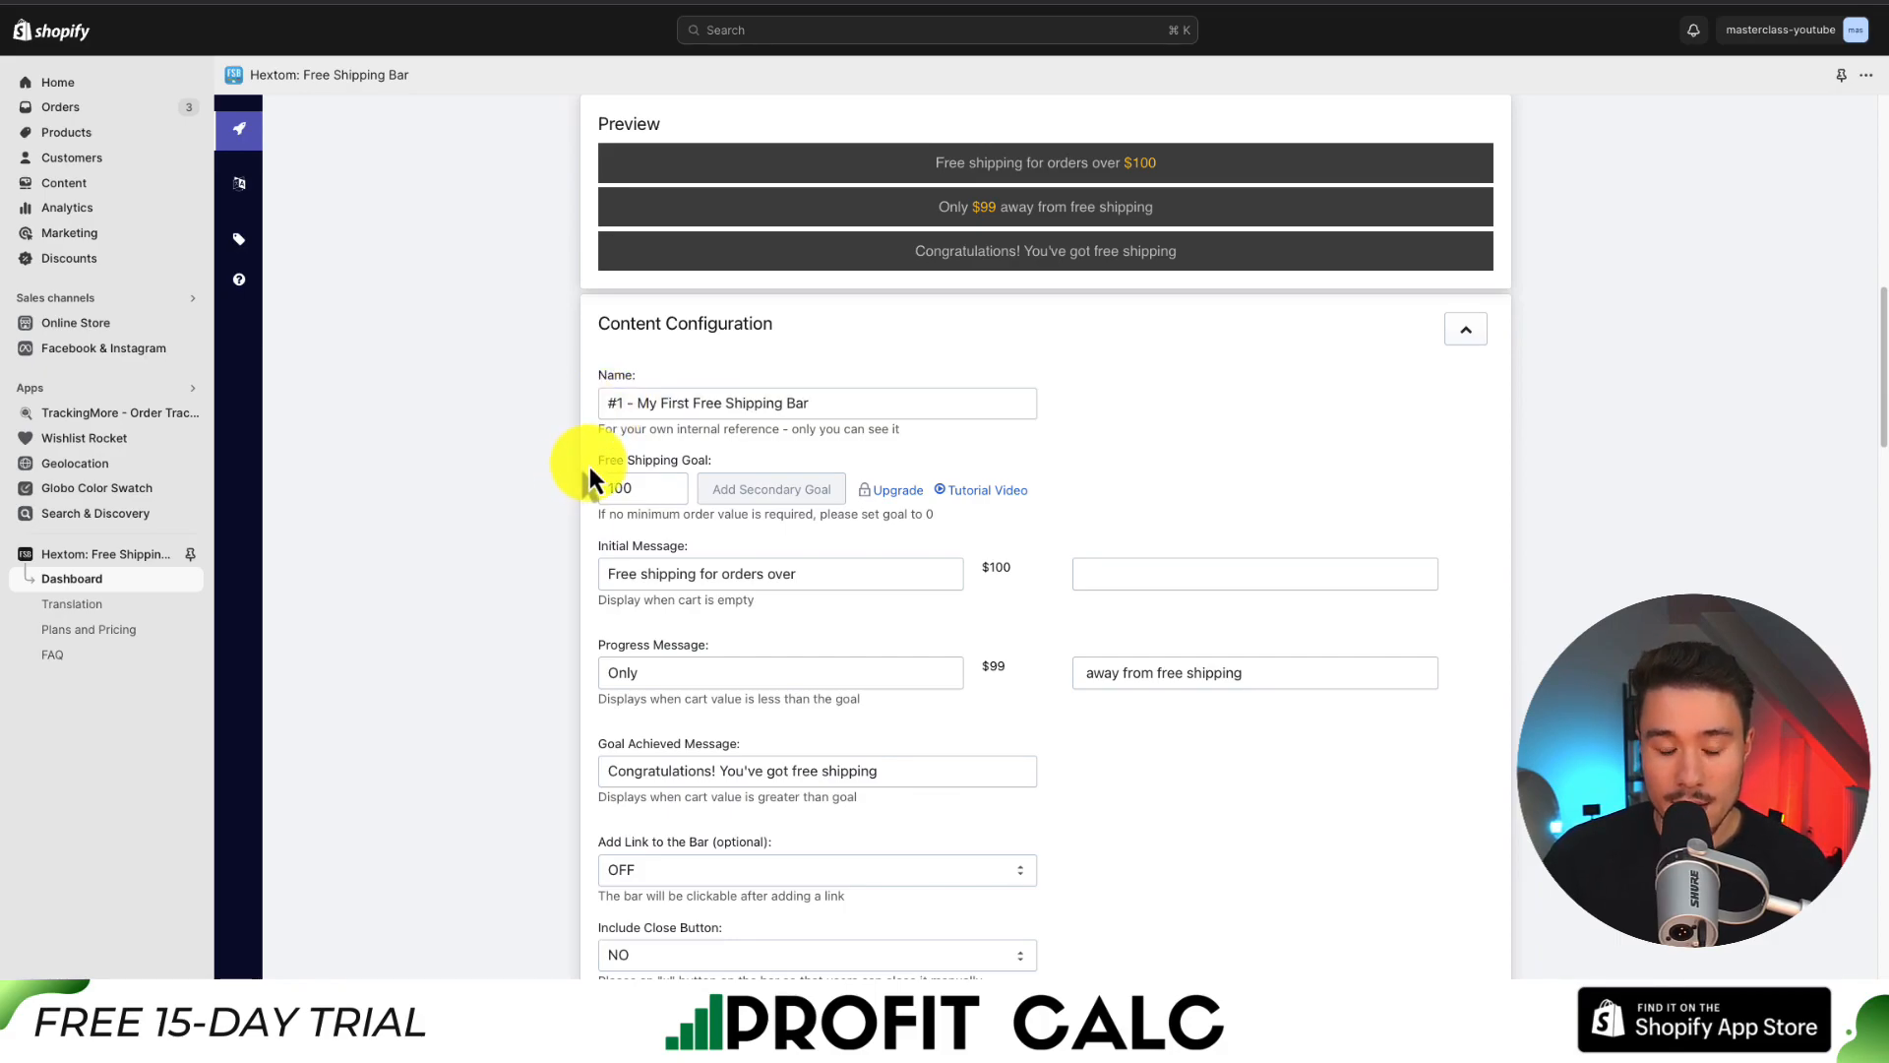
# - Set the bar's free shipping goal to 50
pyautogui.moveTo(600, 458); pyautogui.dragTo(715, 466)
pyautogui.click(716, 467)
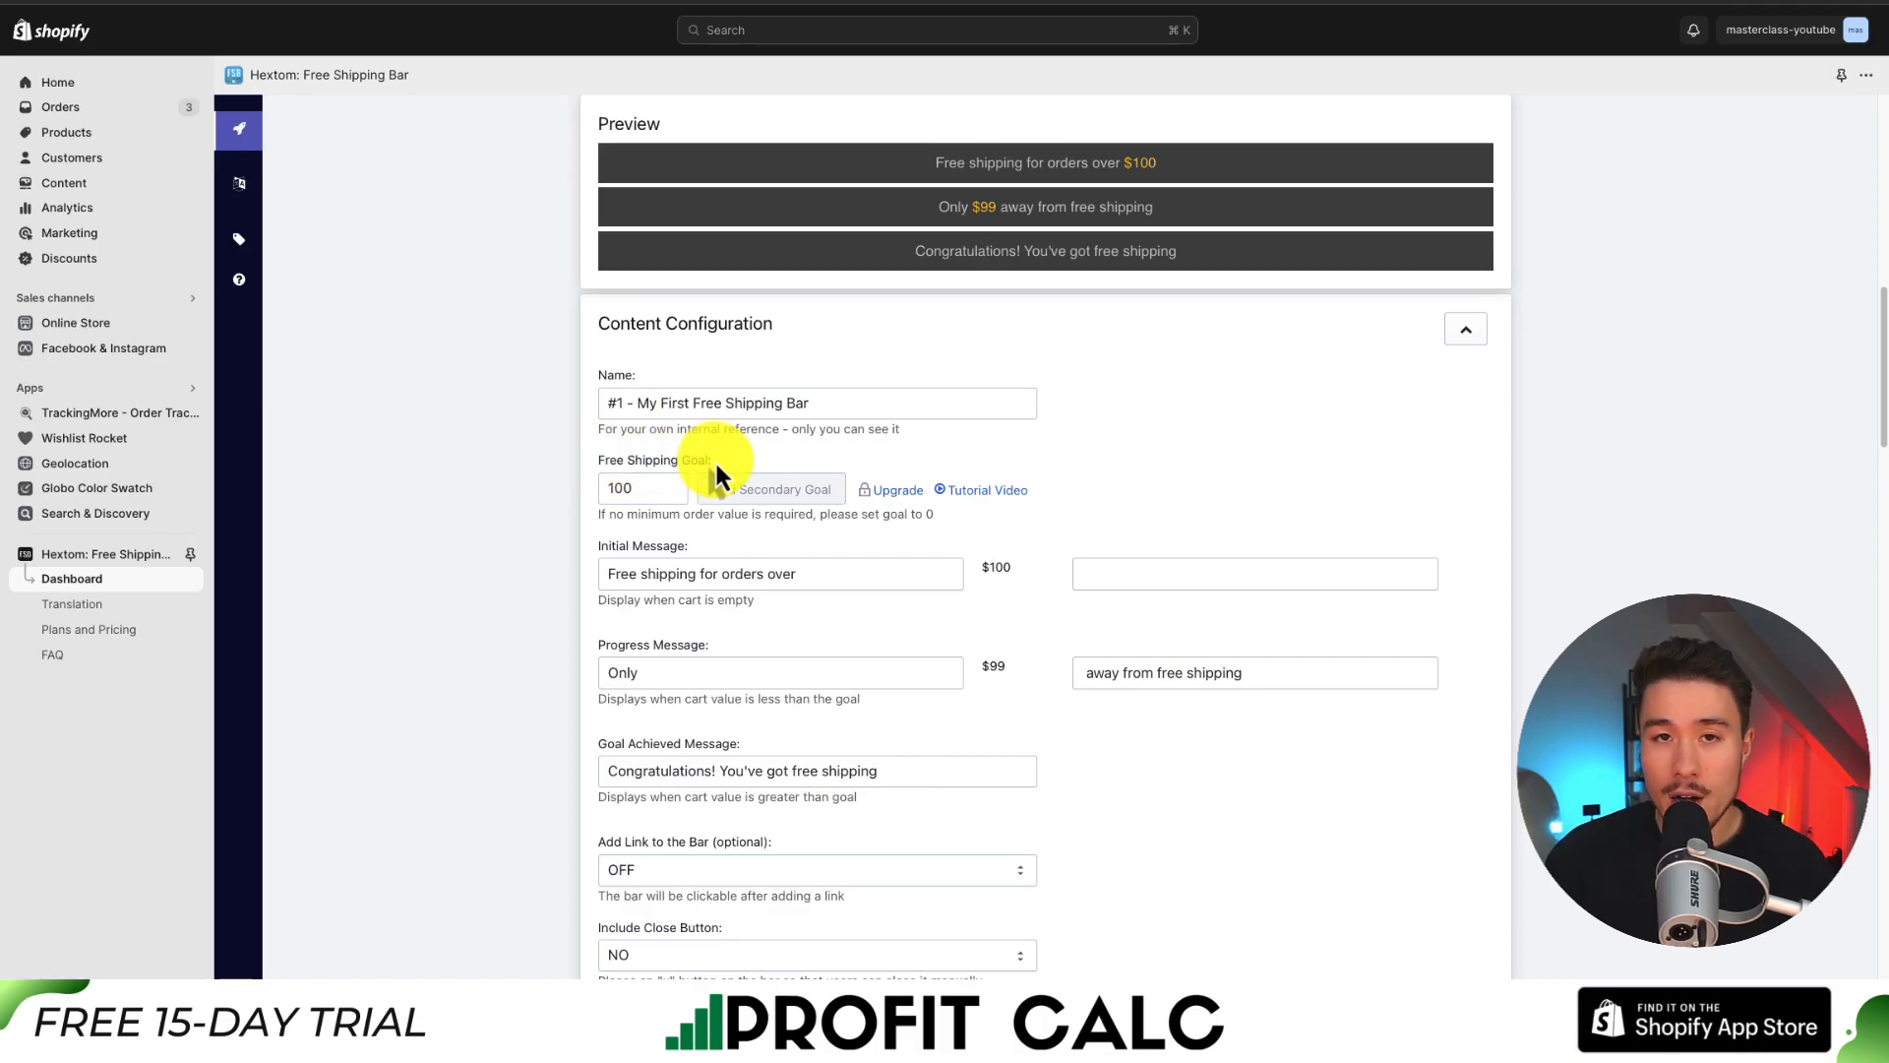
pyautogui.scroll(-1, 714, 458)
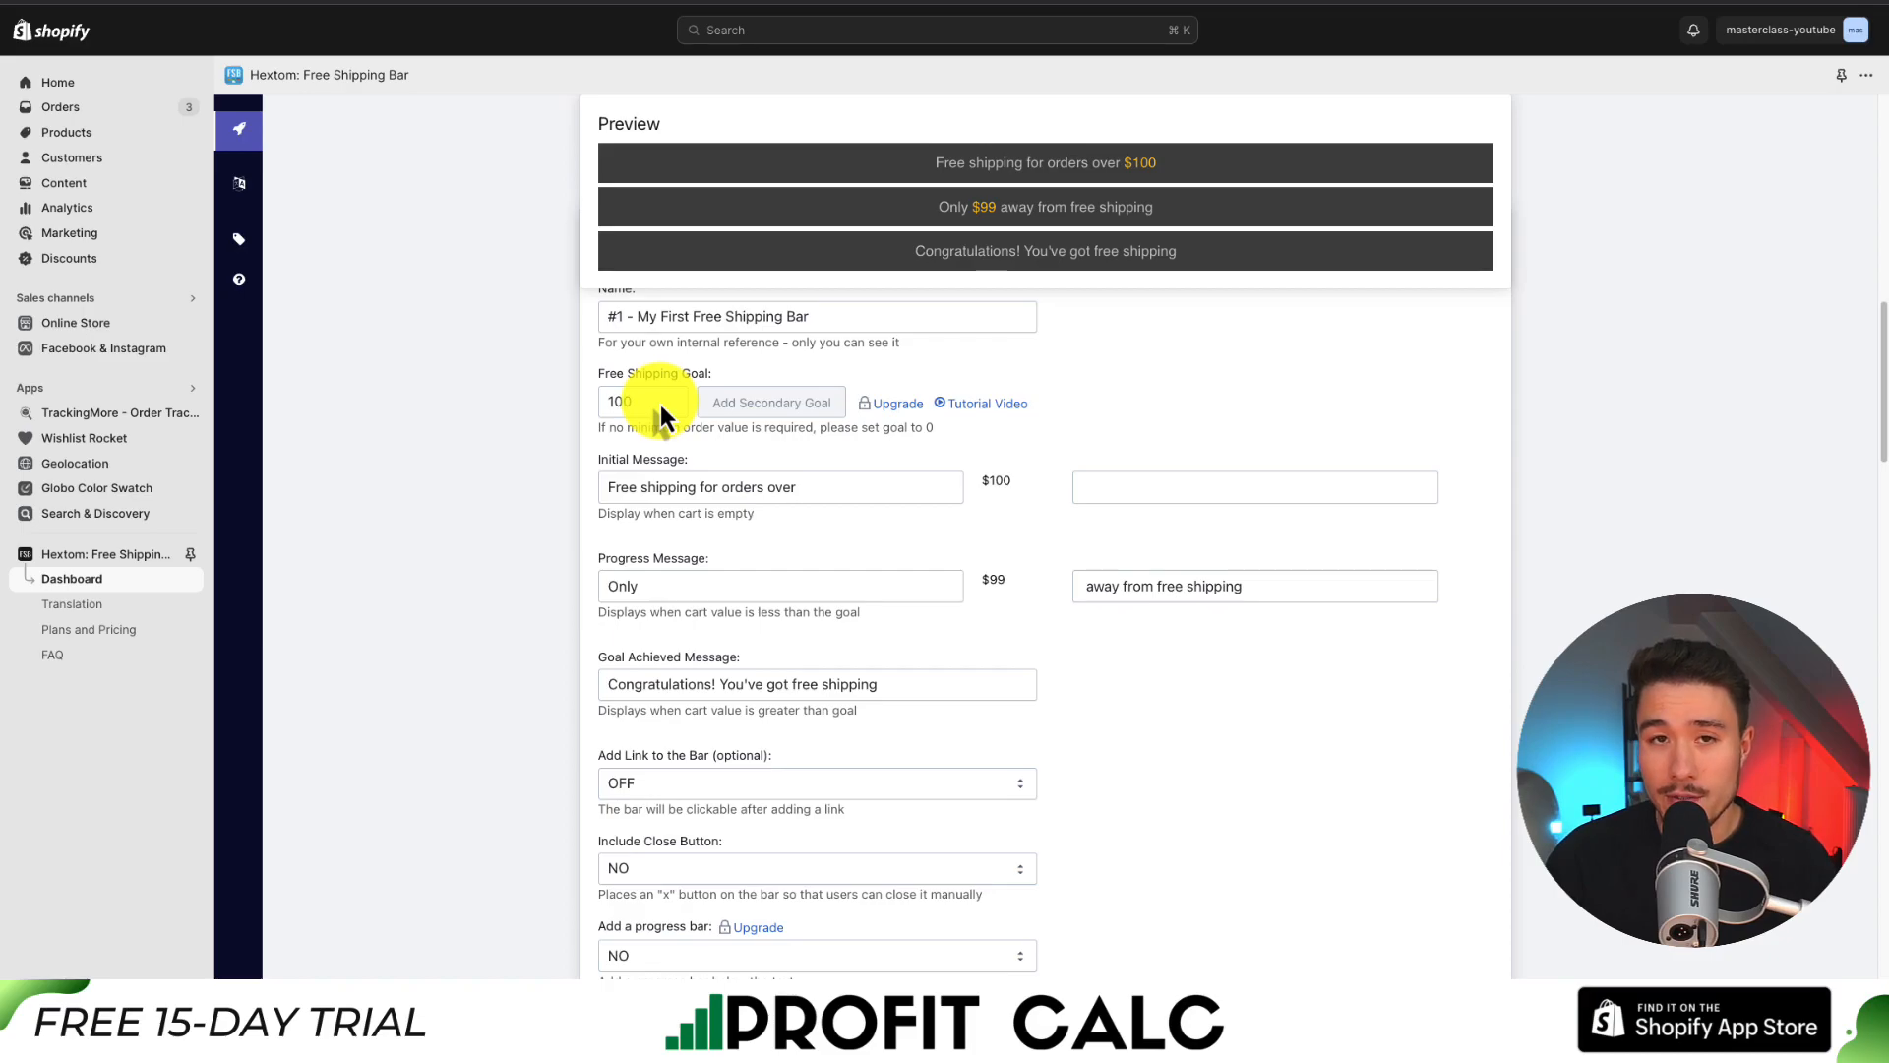
pyautogui.click(660, 403)
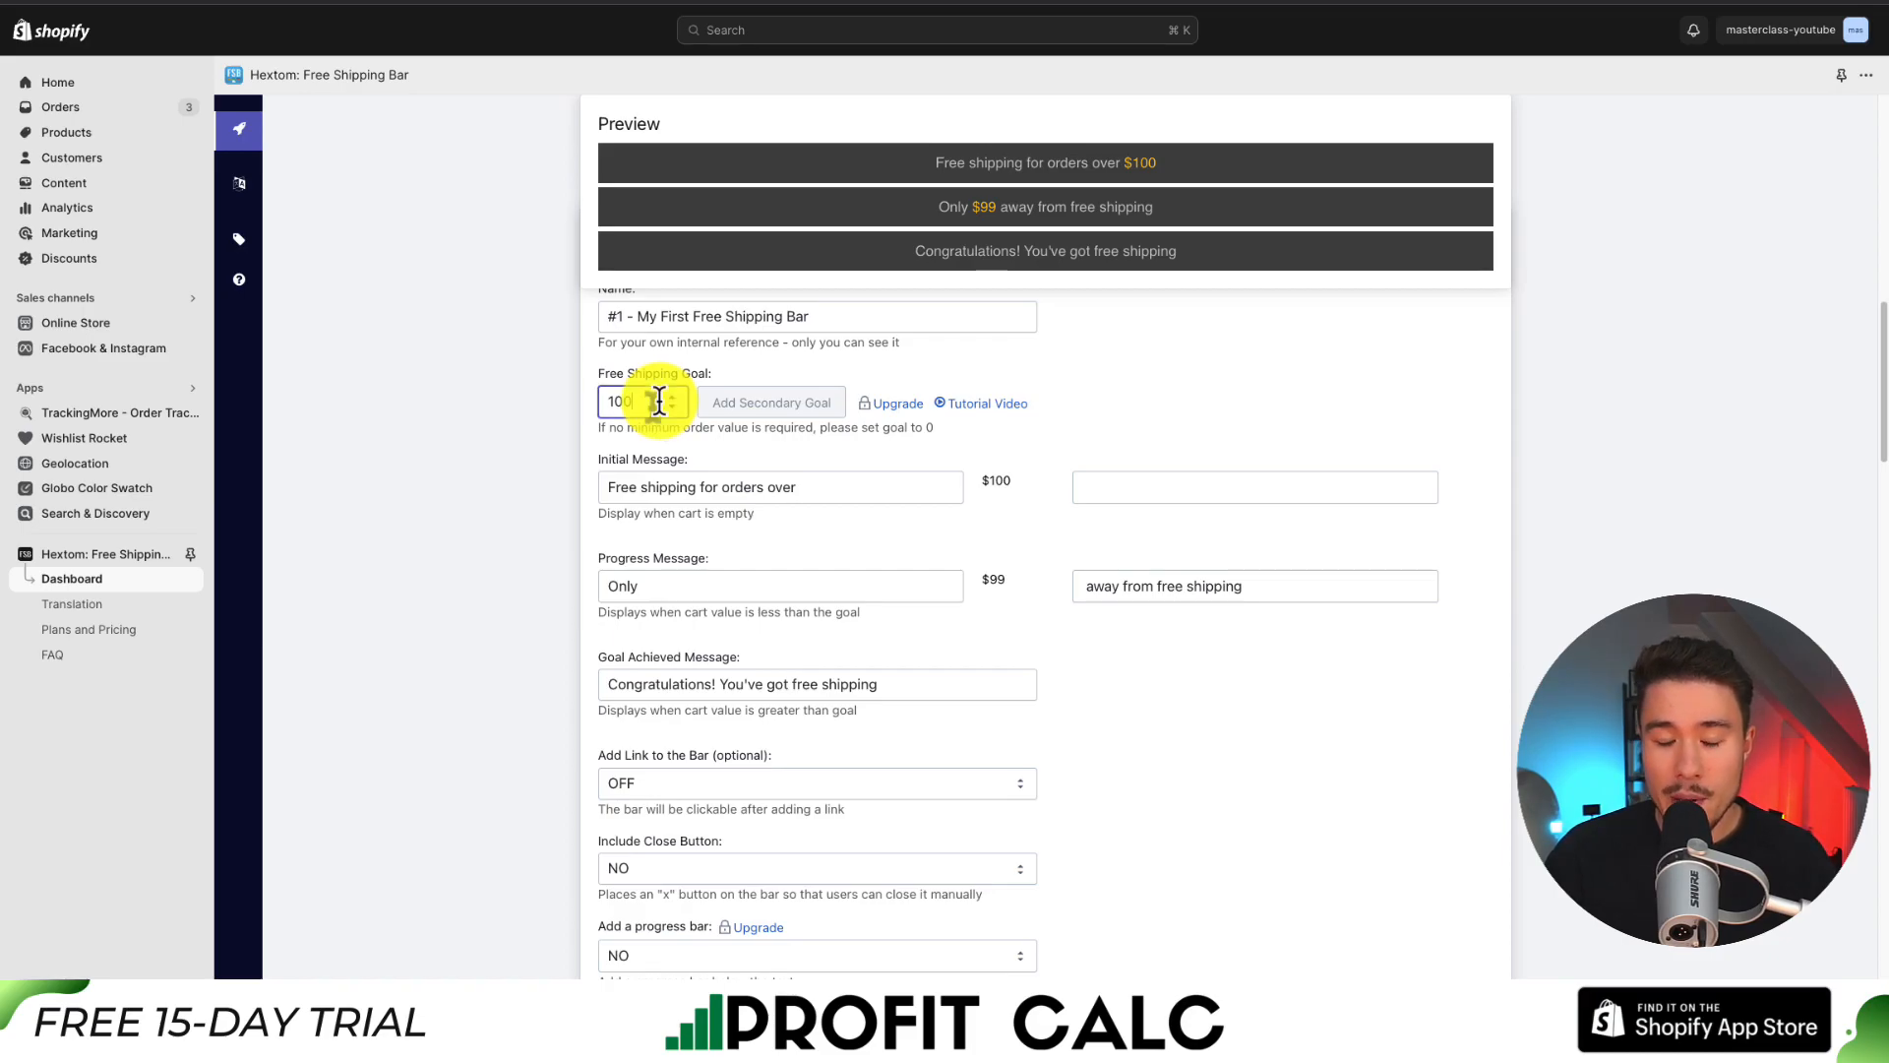
pyautogui.moveTo(648, 402); pyautogui.dragTo(610, 399)
pyautogui.write('50')
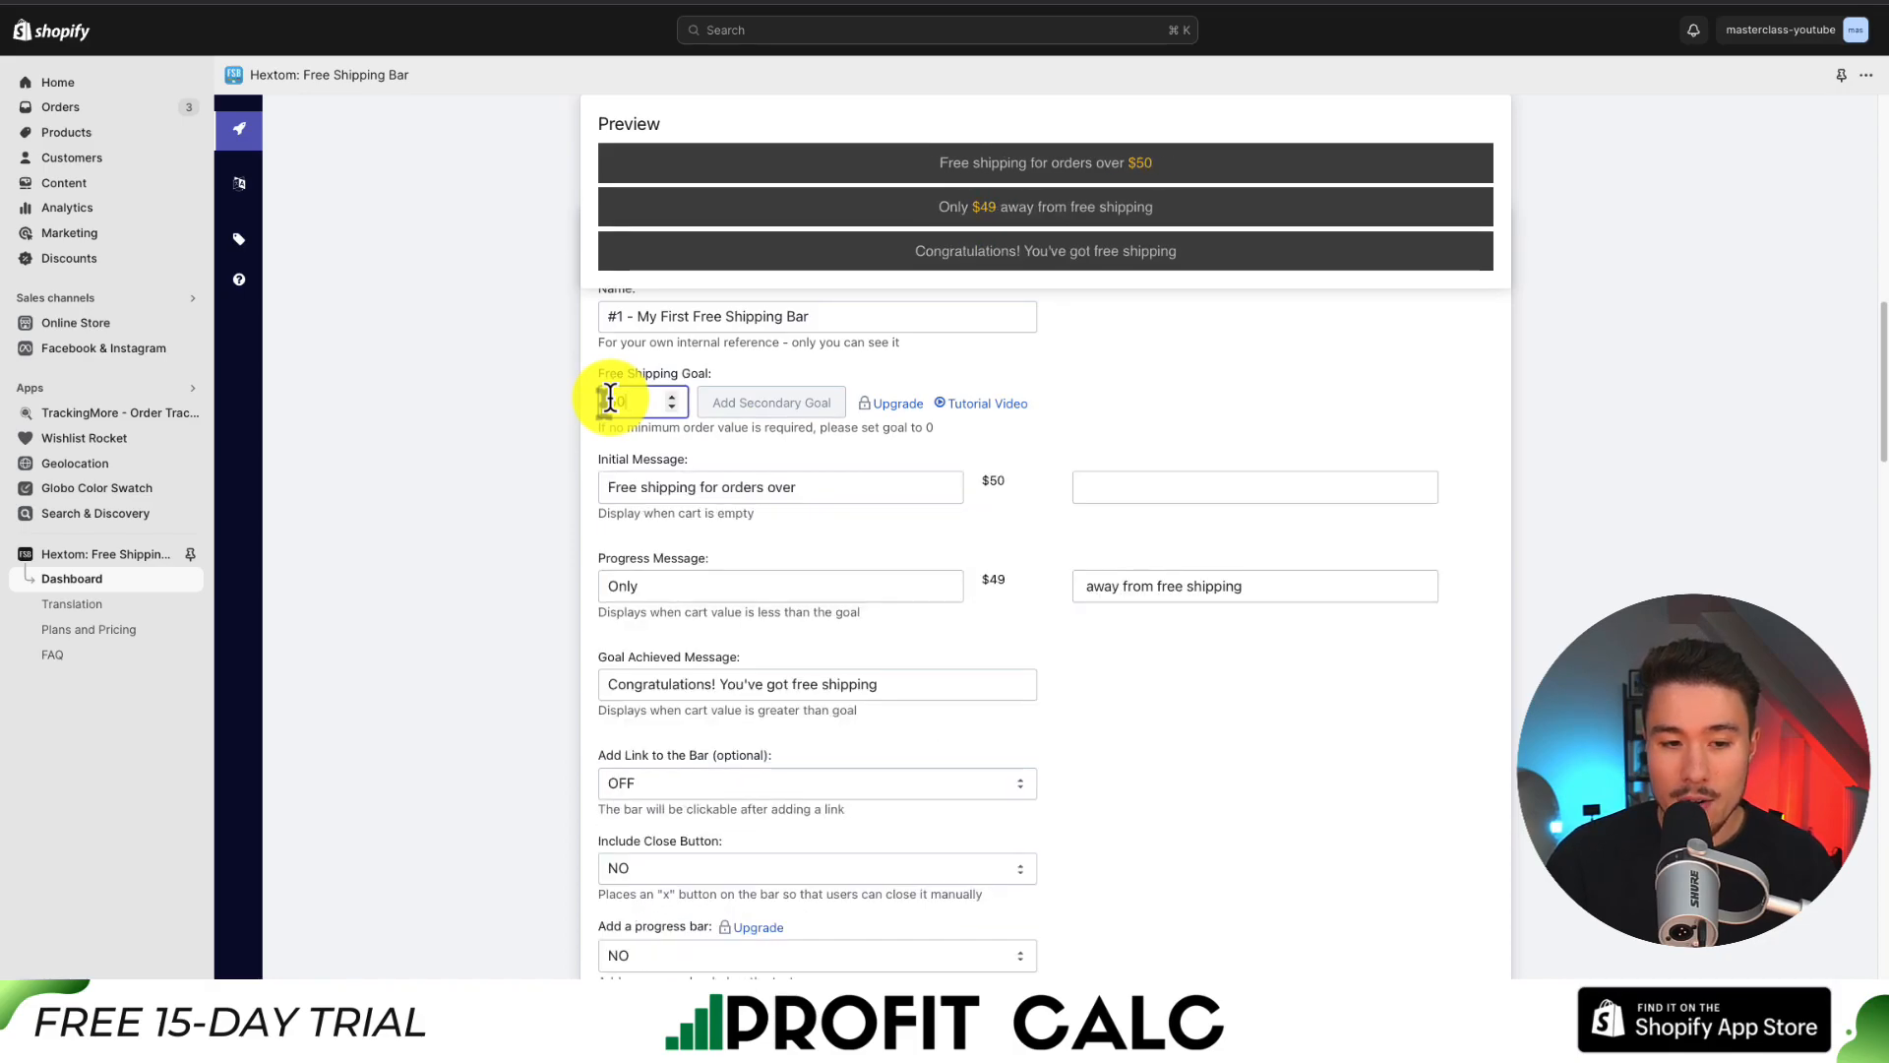
pyautogui.click(628, 344)
# - Review the bar's initial, progress and goal-achieved messages, along with the link and close button options
pyautogui.scroll(1, 628, 342)
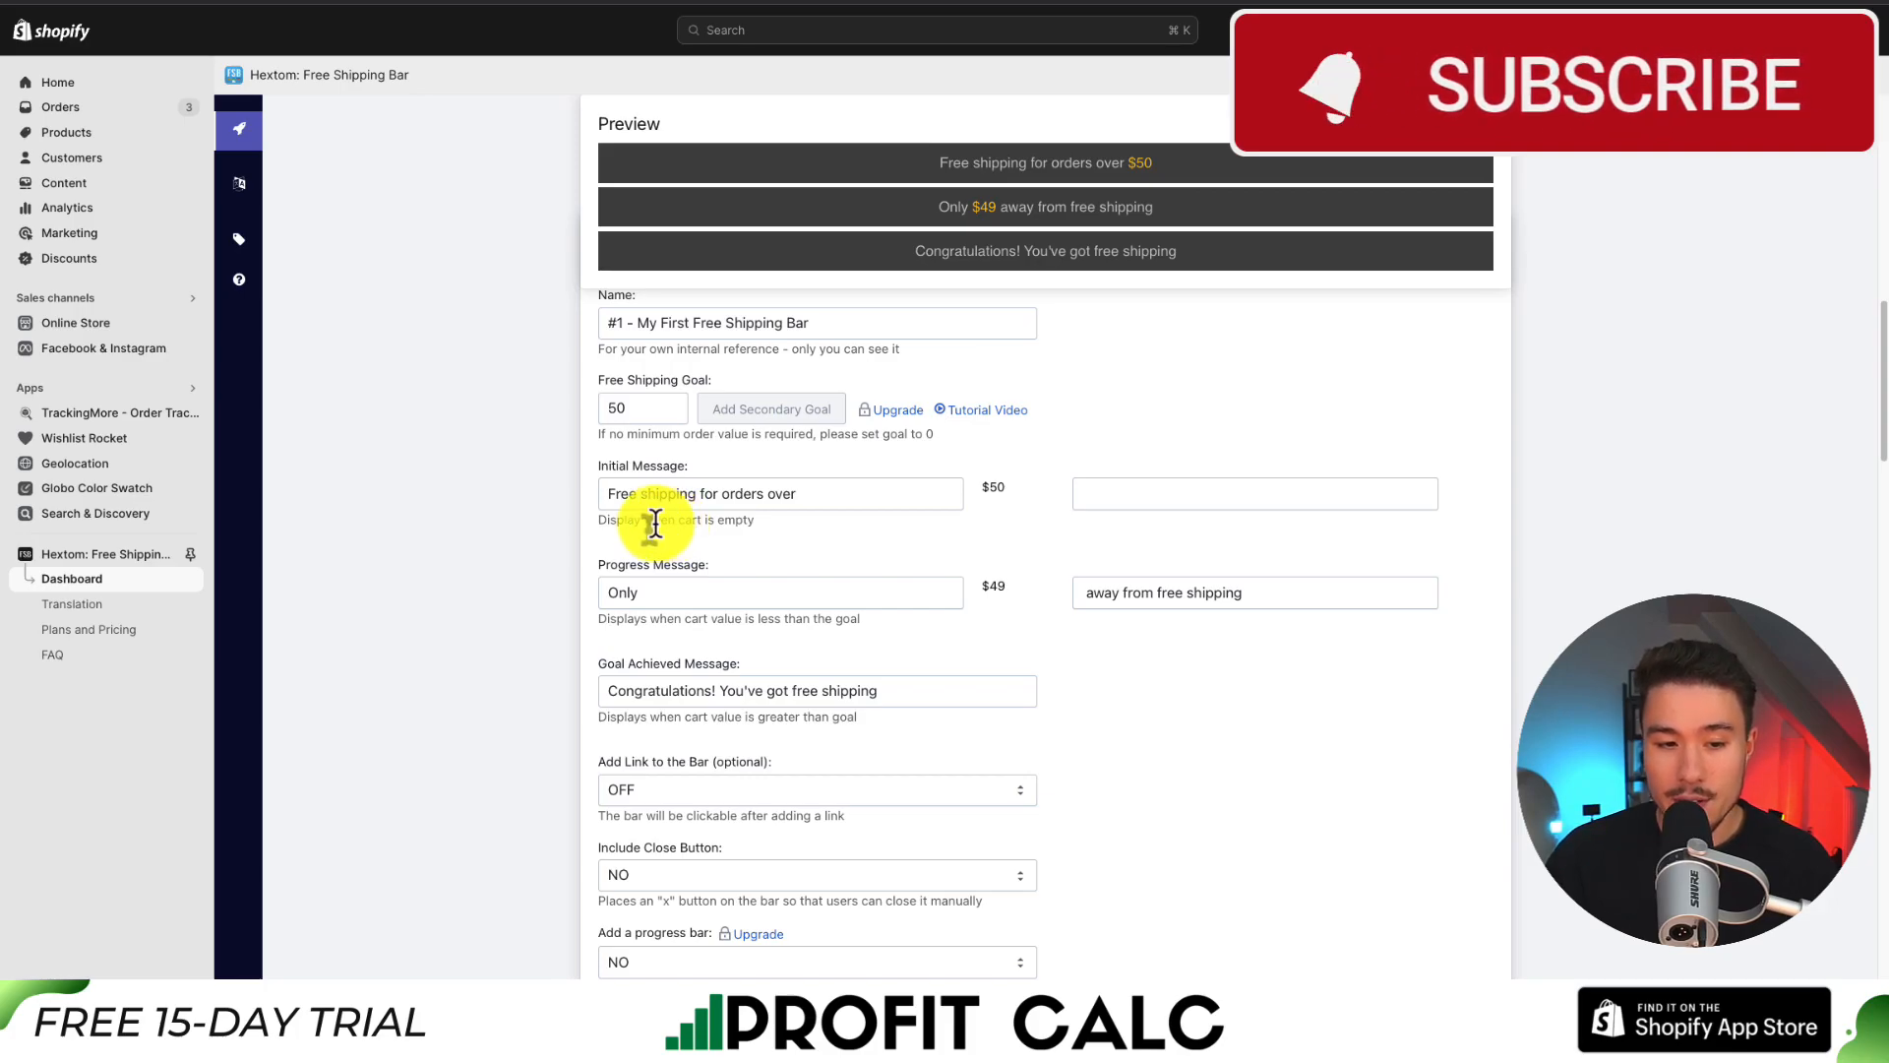
pyautogui.moveTo(626, 520); pyautogui.dragTo(729, 520)
pyautogui.moveTo(610, 494); pyautogui.dragTo(860, 493)
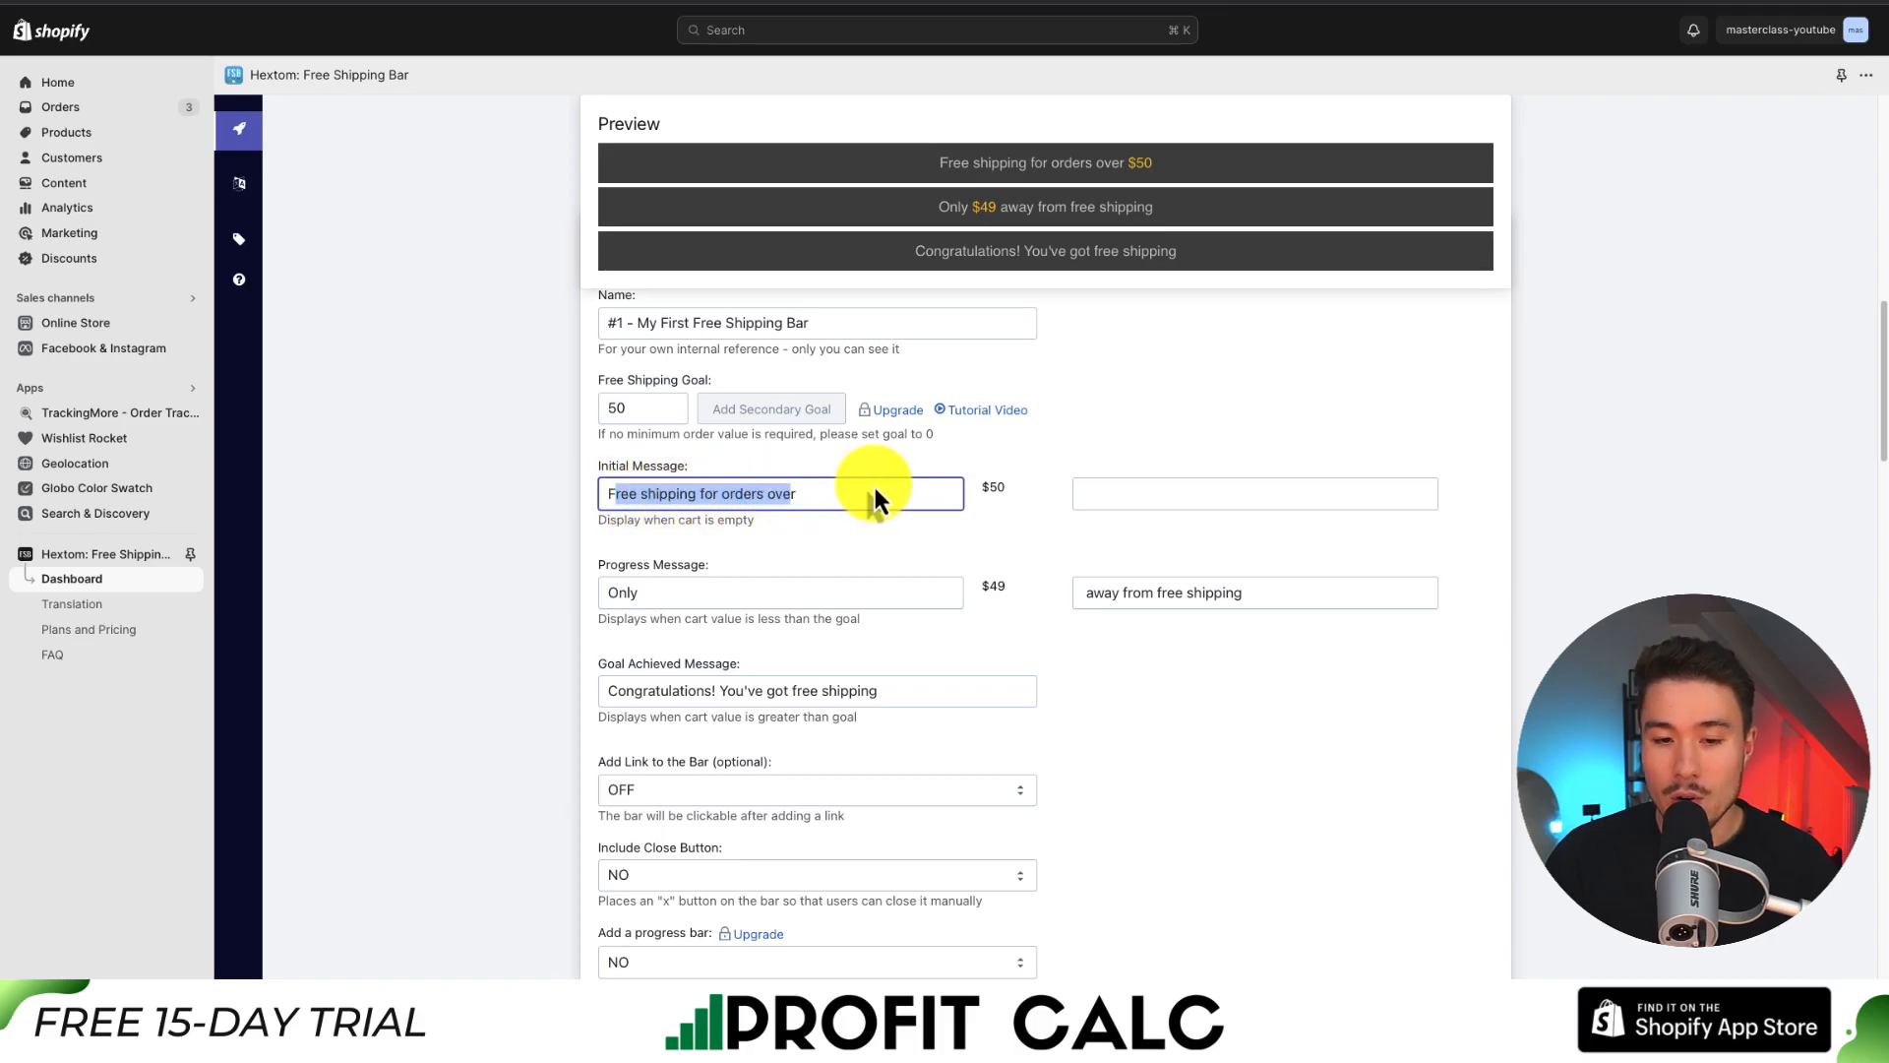
pyautogui.moveTo(979, 478); pyautogui.dragTo(1024, 492)
pyautogui.scroll(-2, 1023, 486)
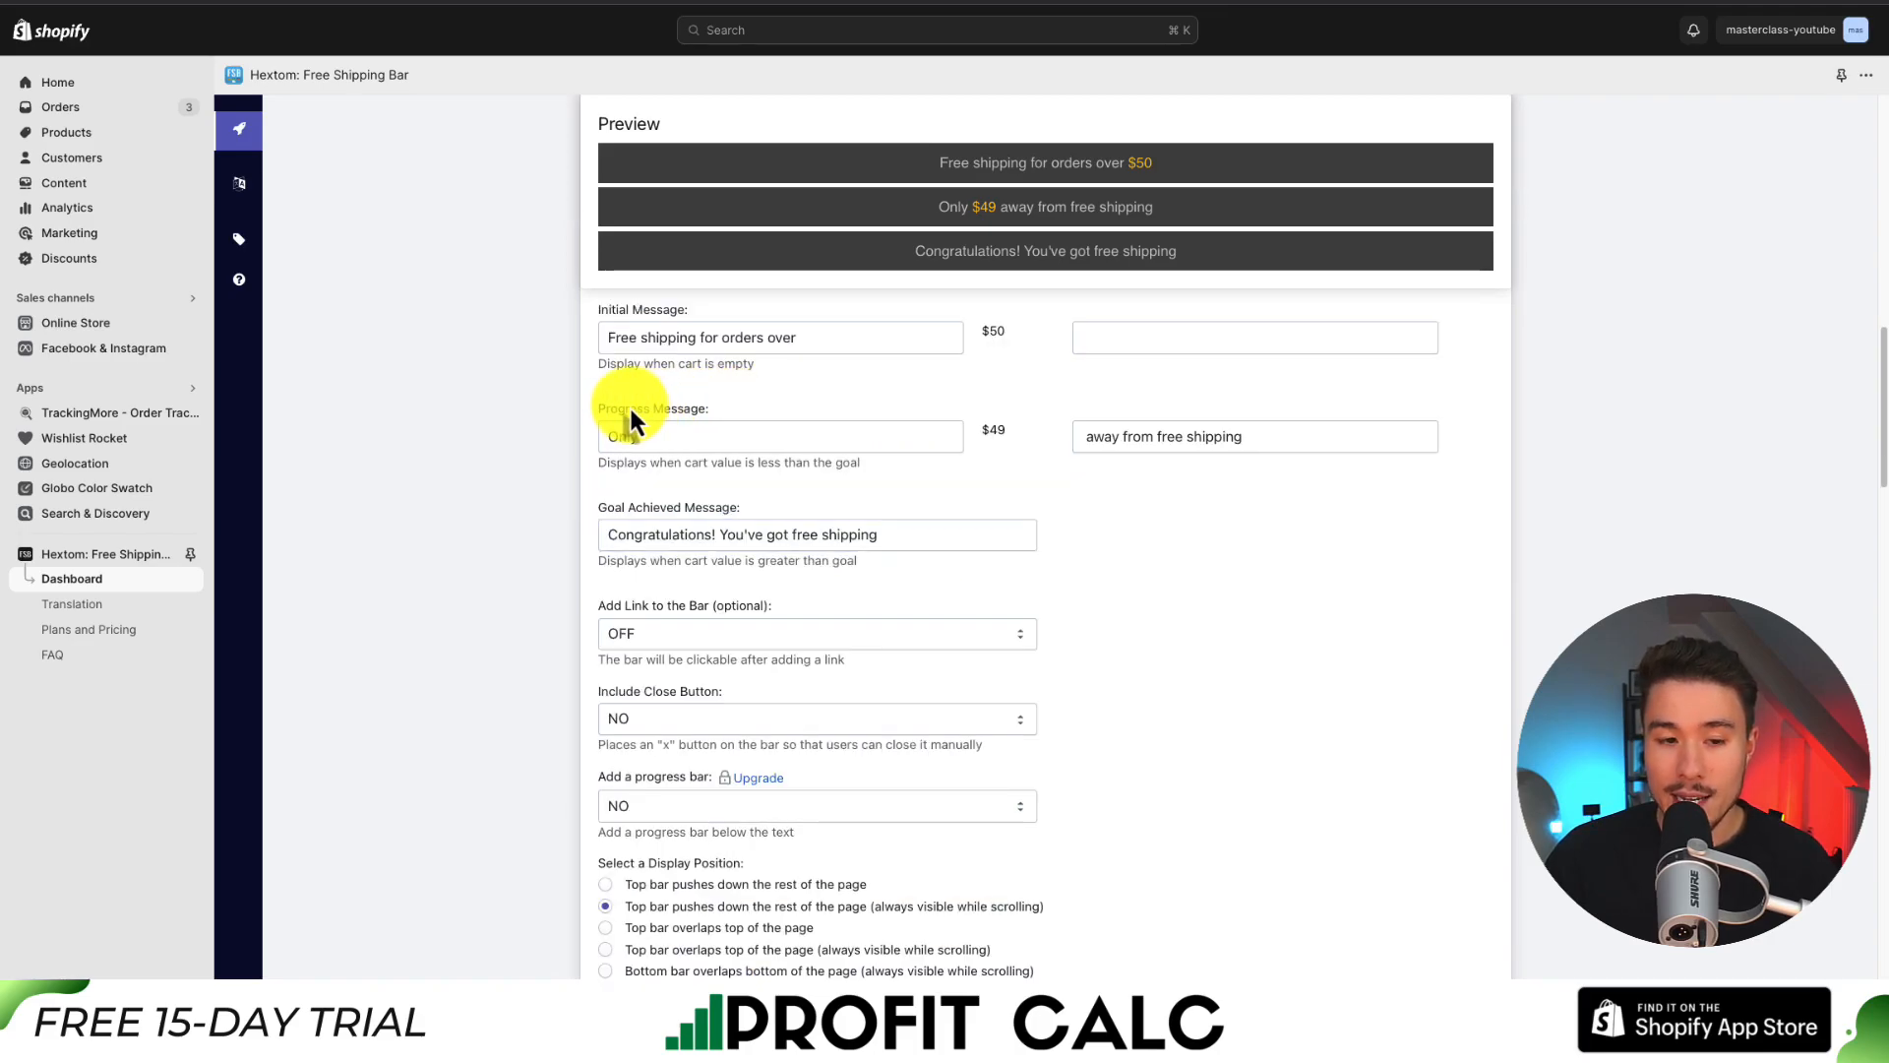
pyautogui.moveTo(668, 406); pyautogui.dragTo(744, 410)
pyautogui.click(744, 410)
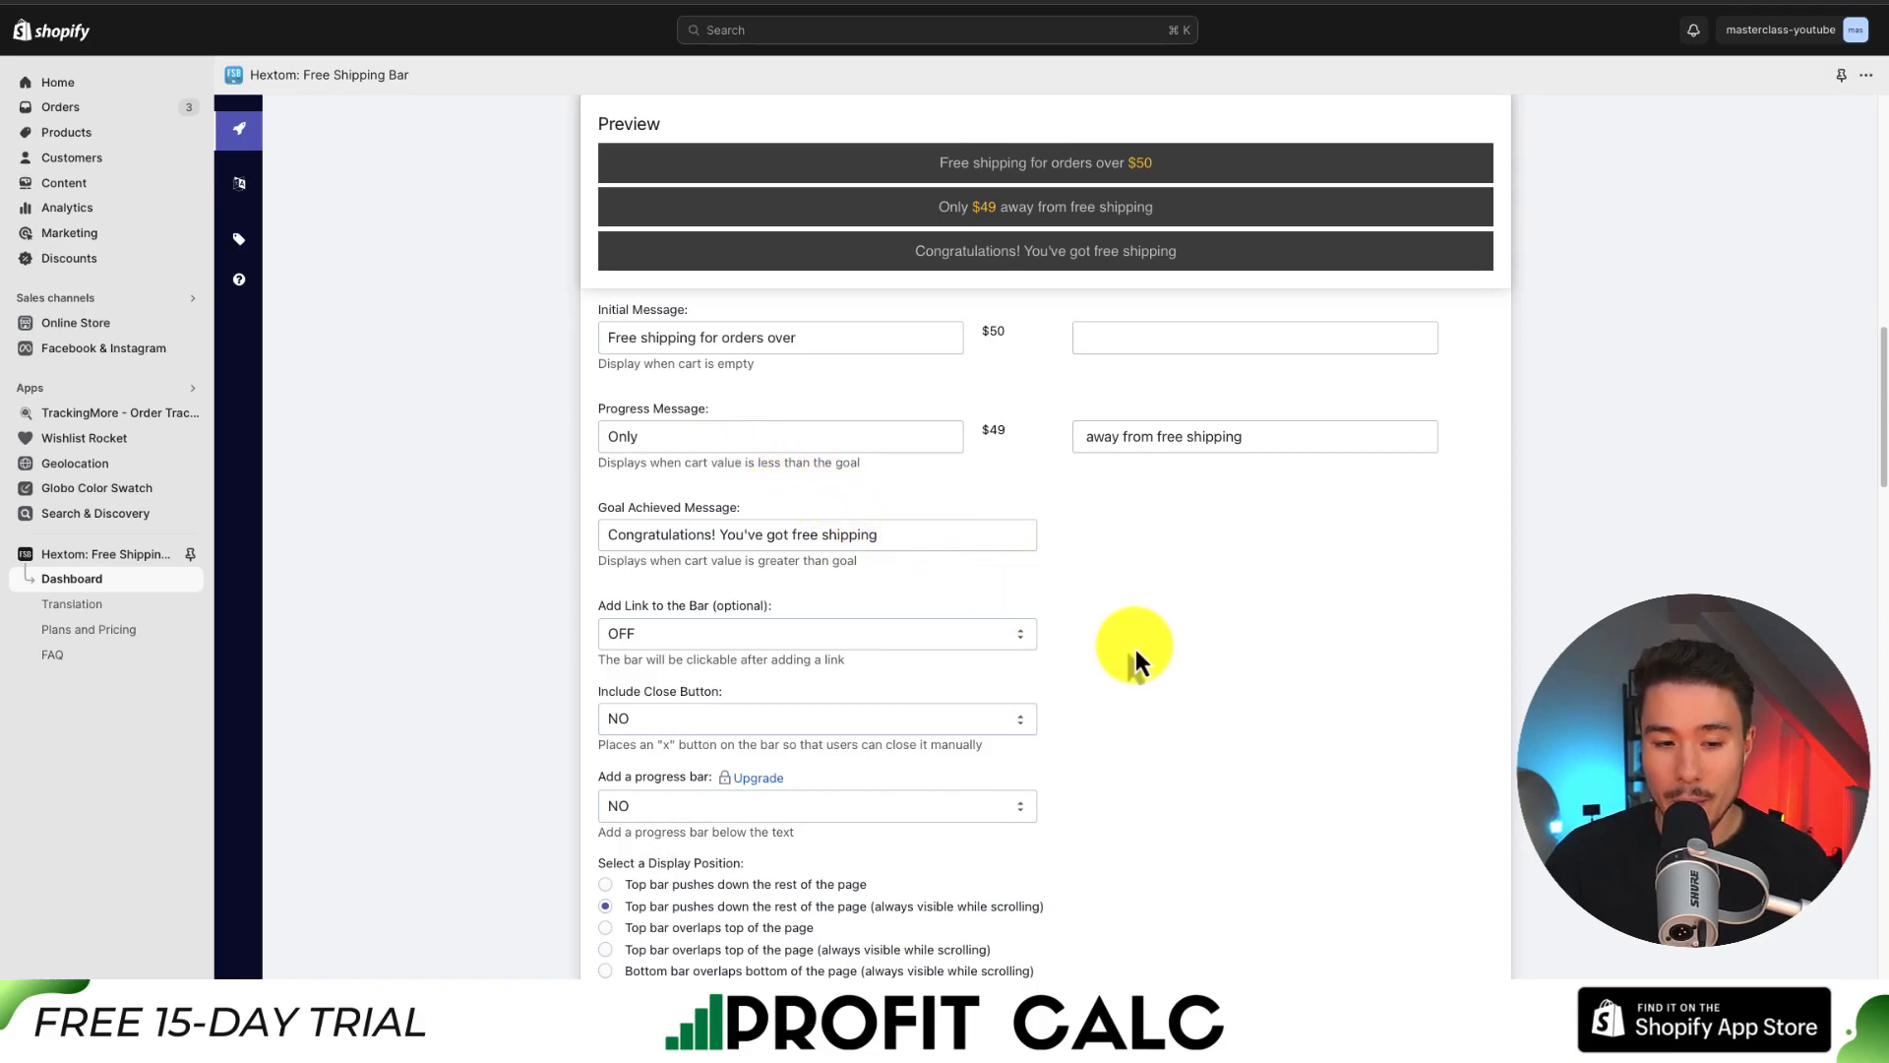
pyautogui.scroll(-1, 1067, 672)
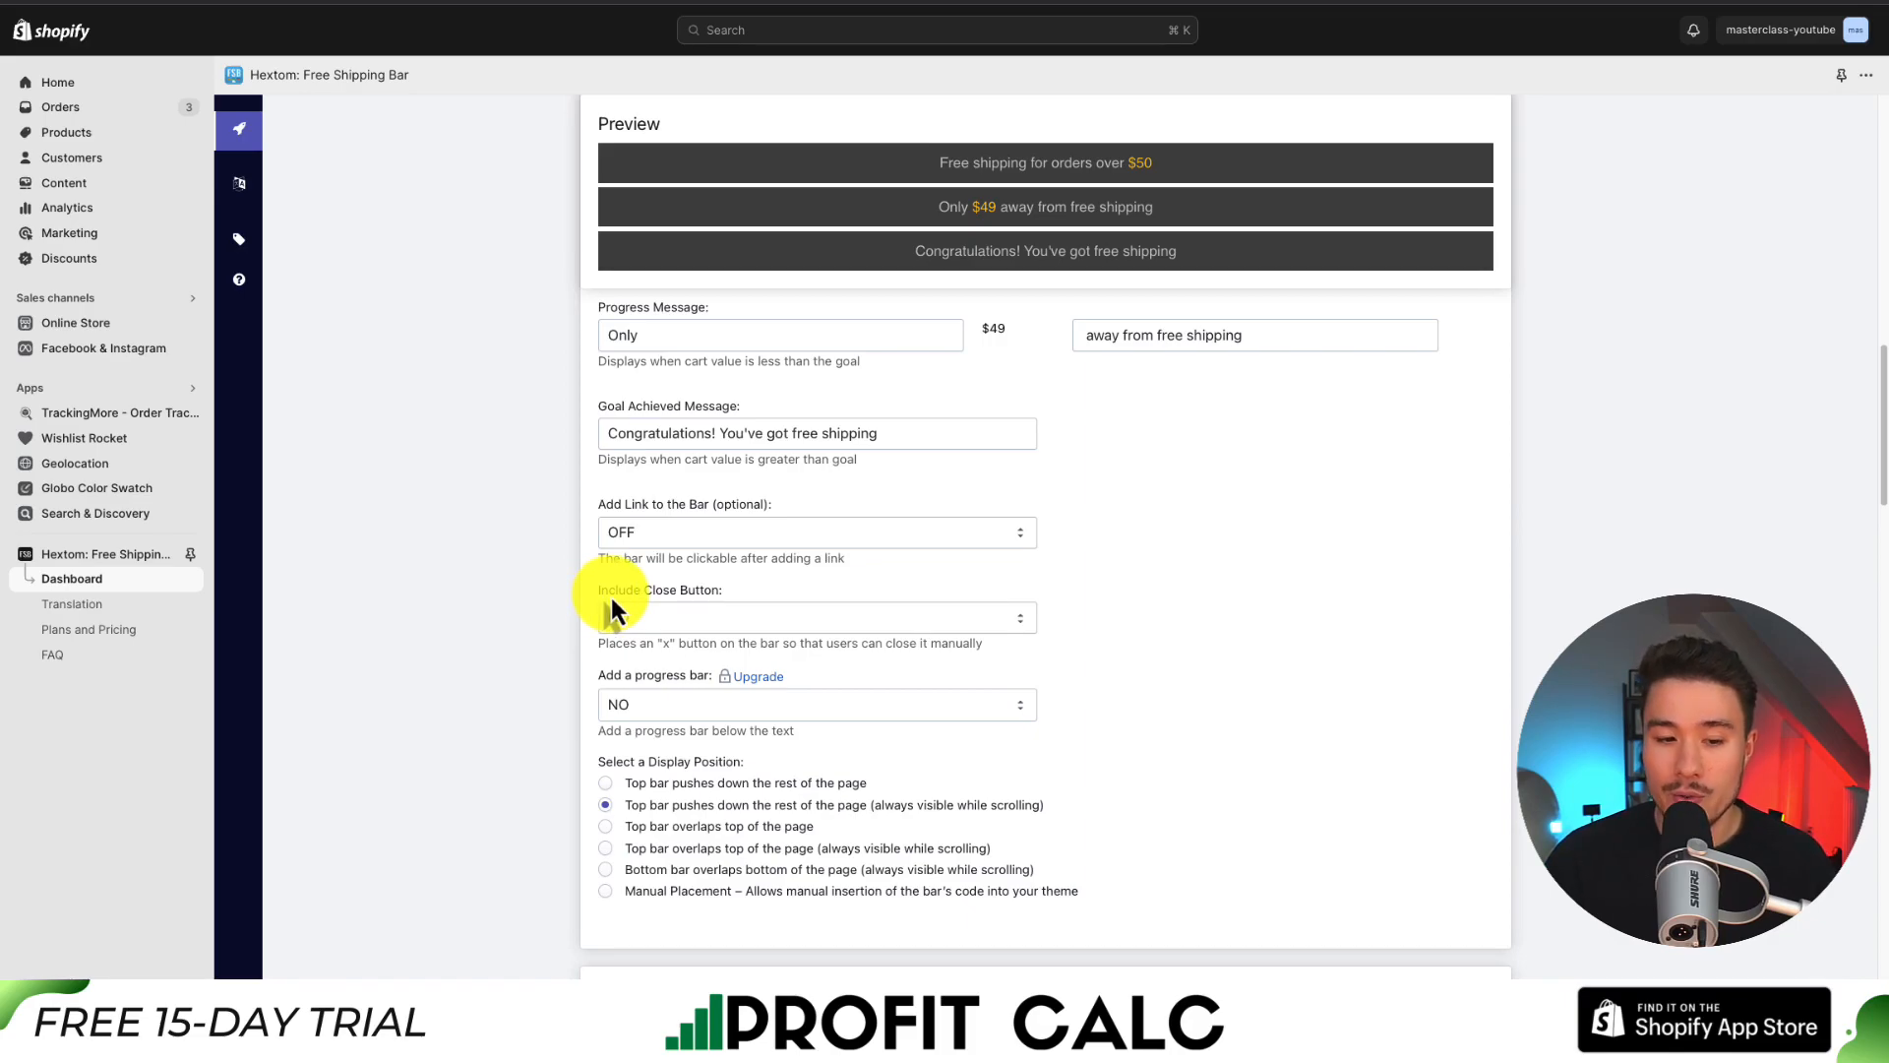
# - Try the display position overlapping the page top (always visible while scrolling), and restore the always-visible top bar that pushes the page down
pyautogui.scroll(-3, 548, 624)
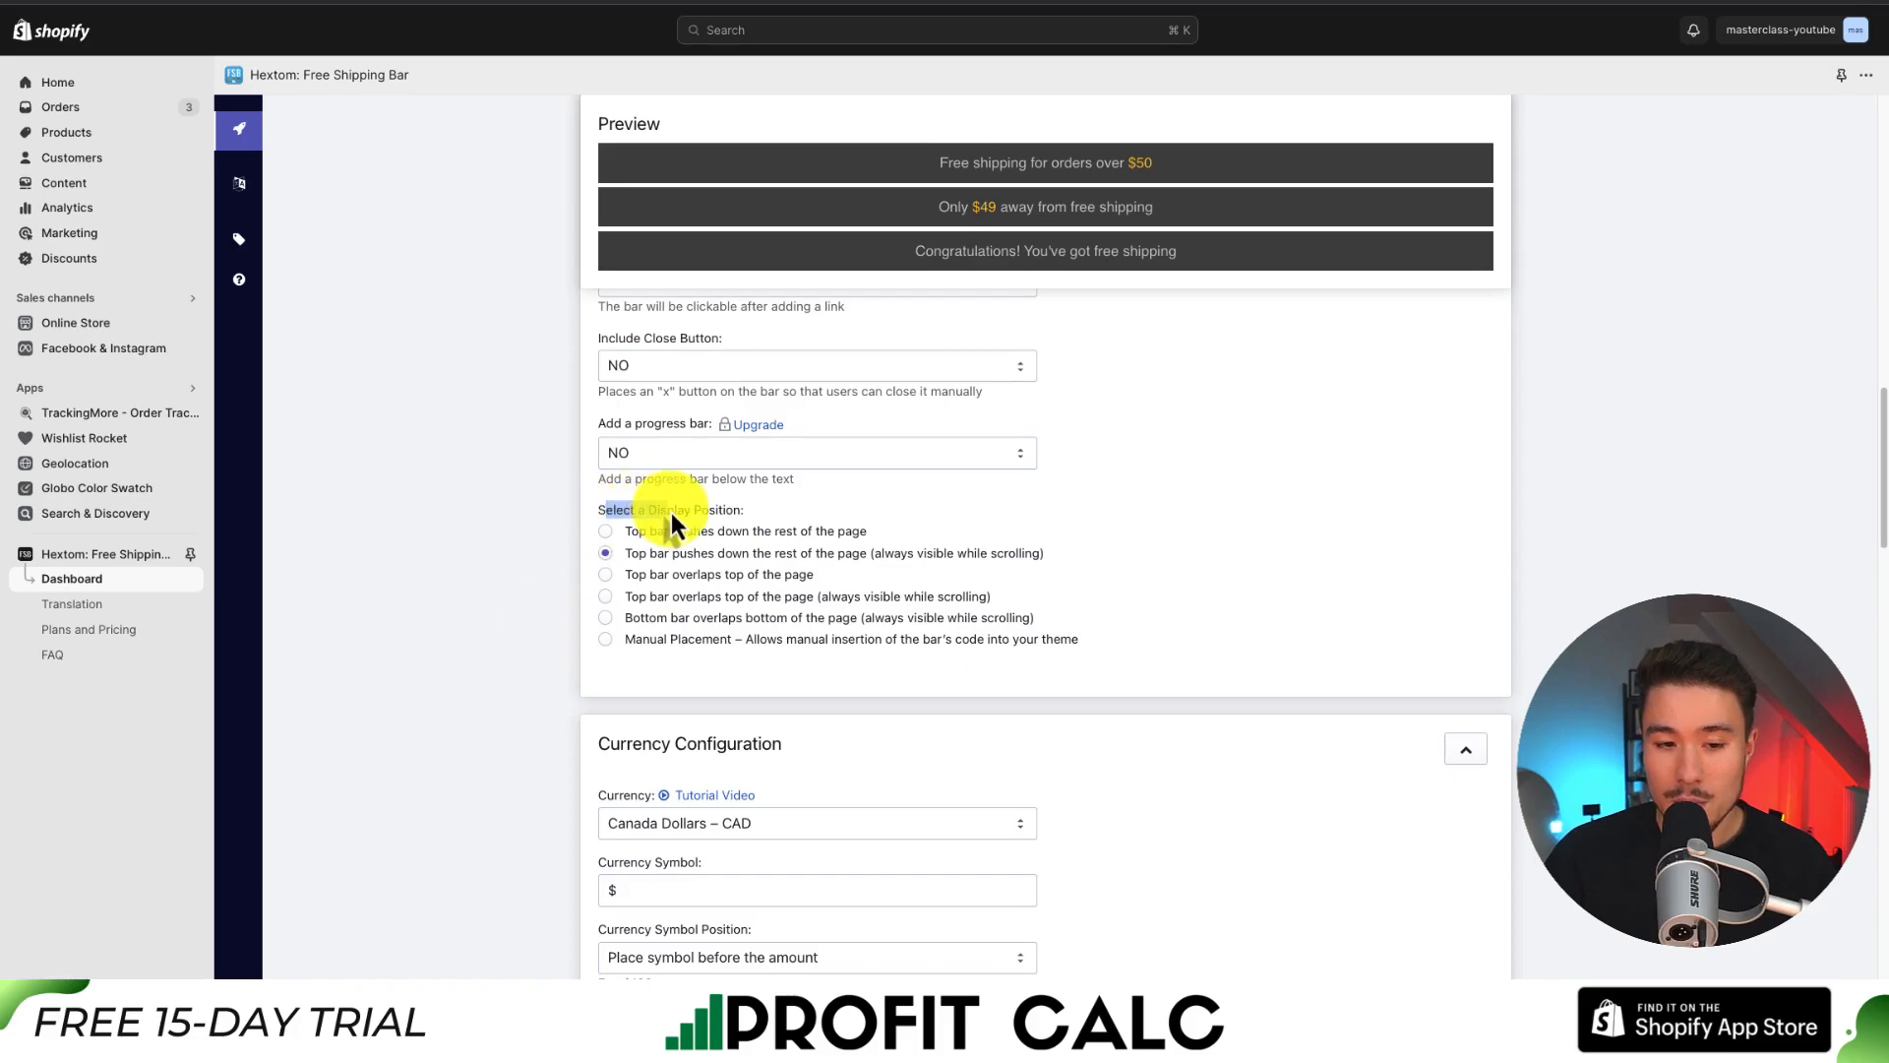
pyautogui.click(730, 508)
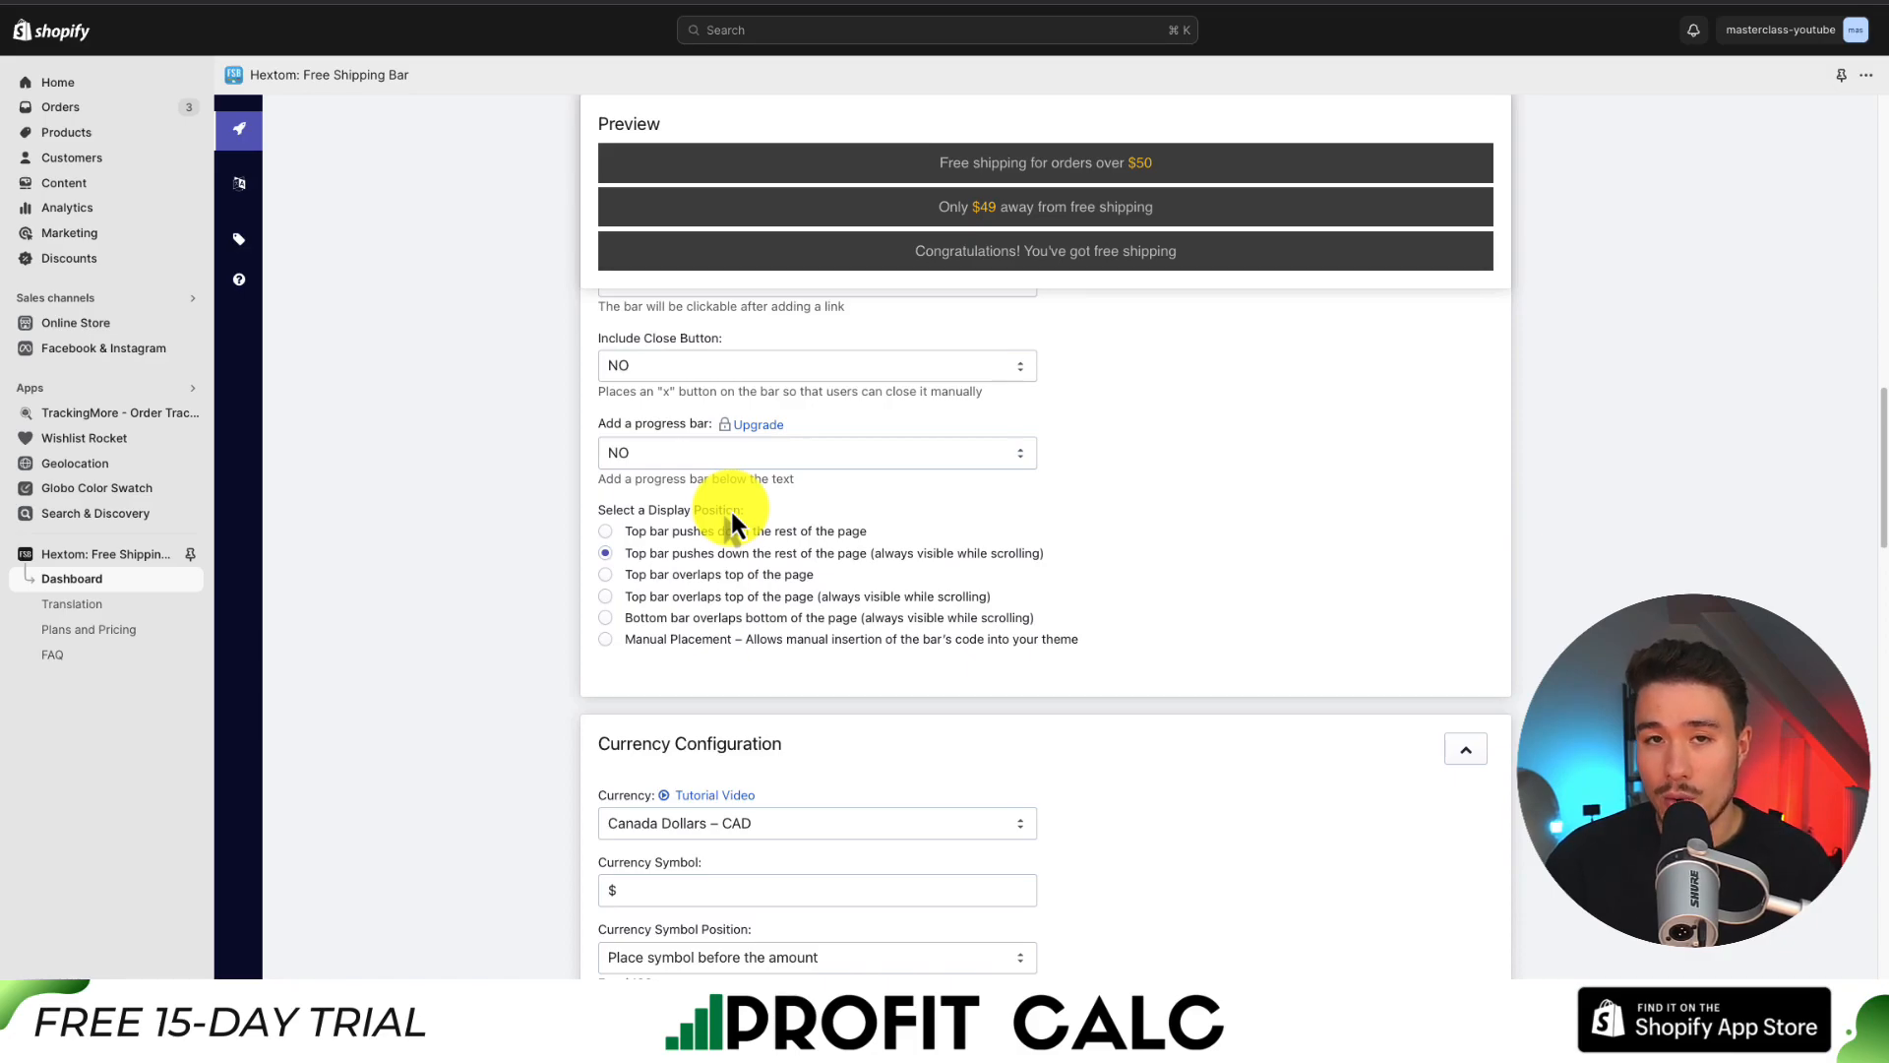
pyautogui.click(714, 594)
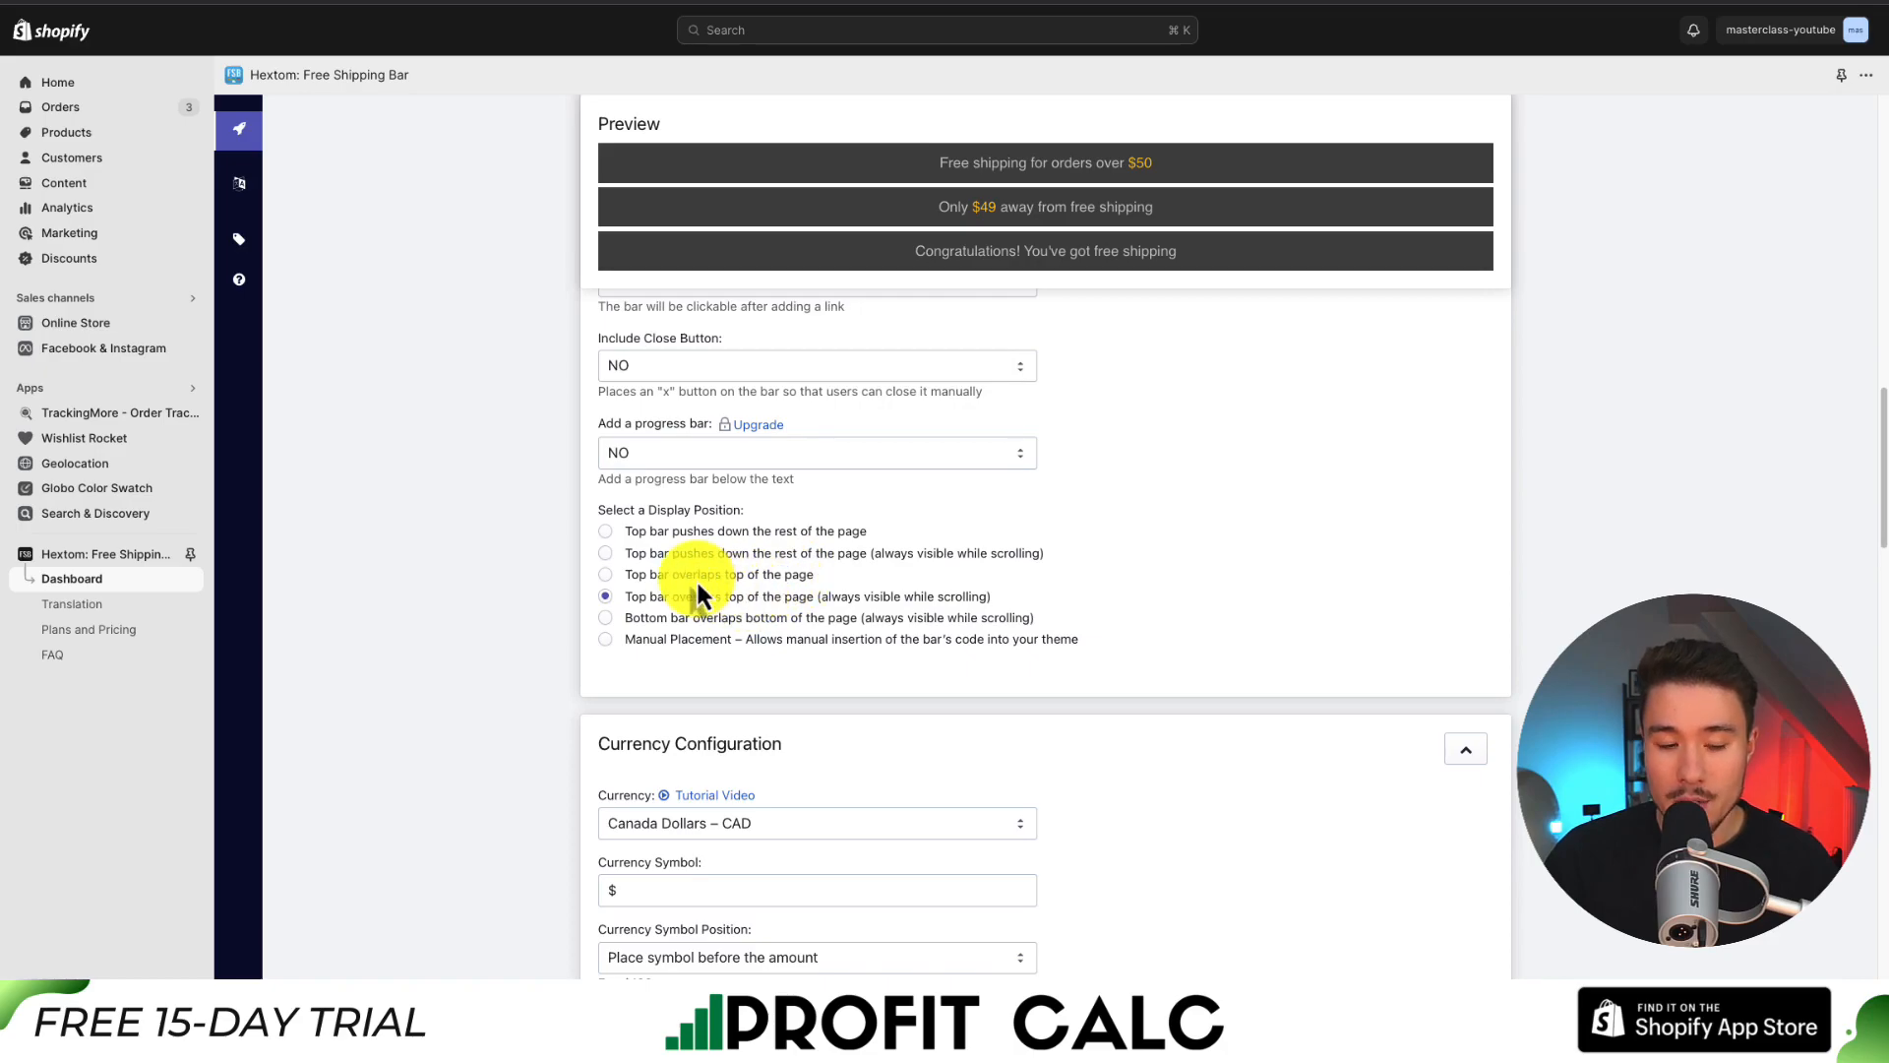
pyautogui.click(605, 553)
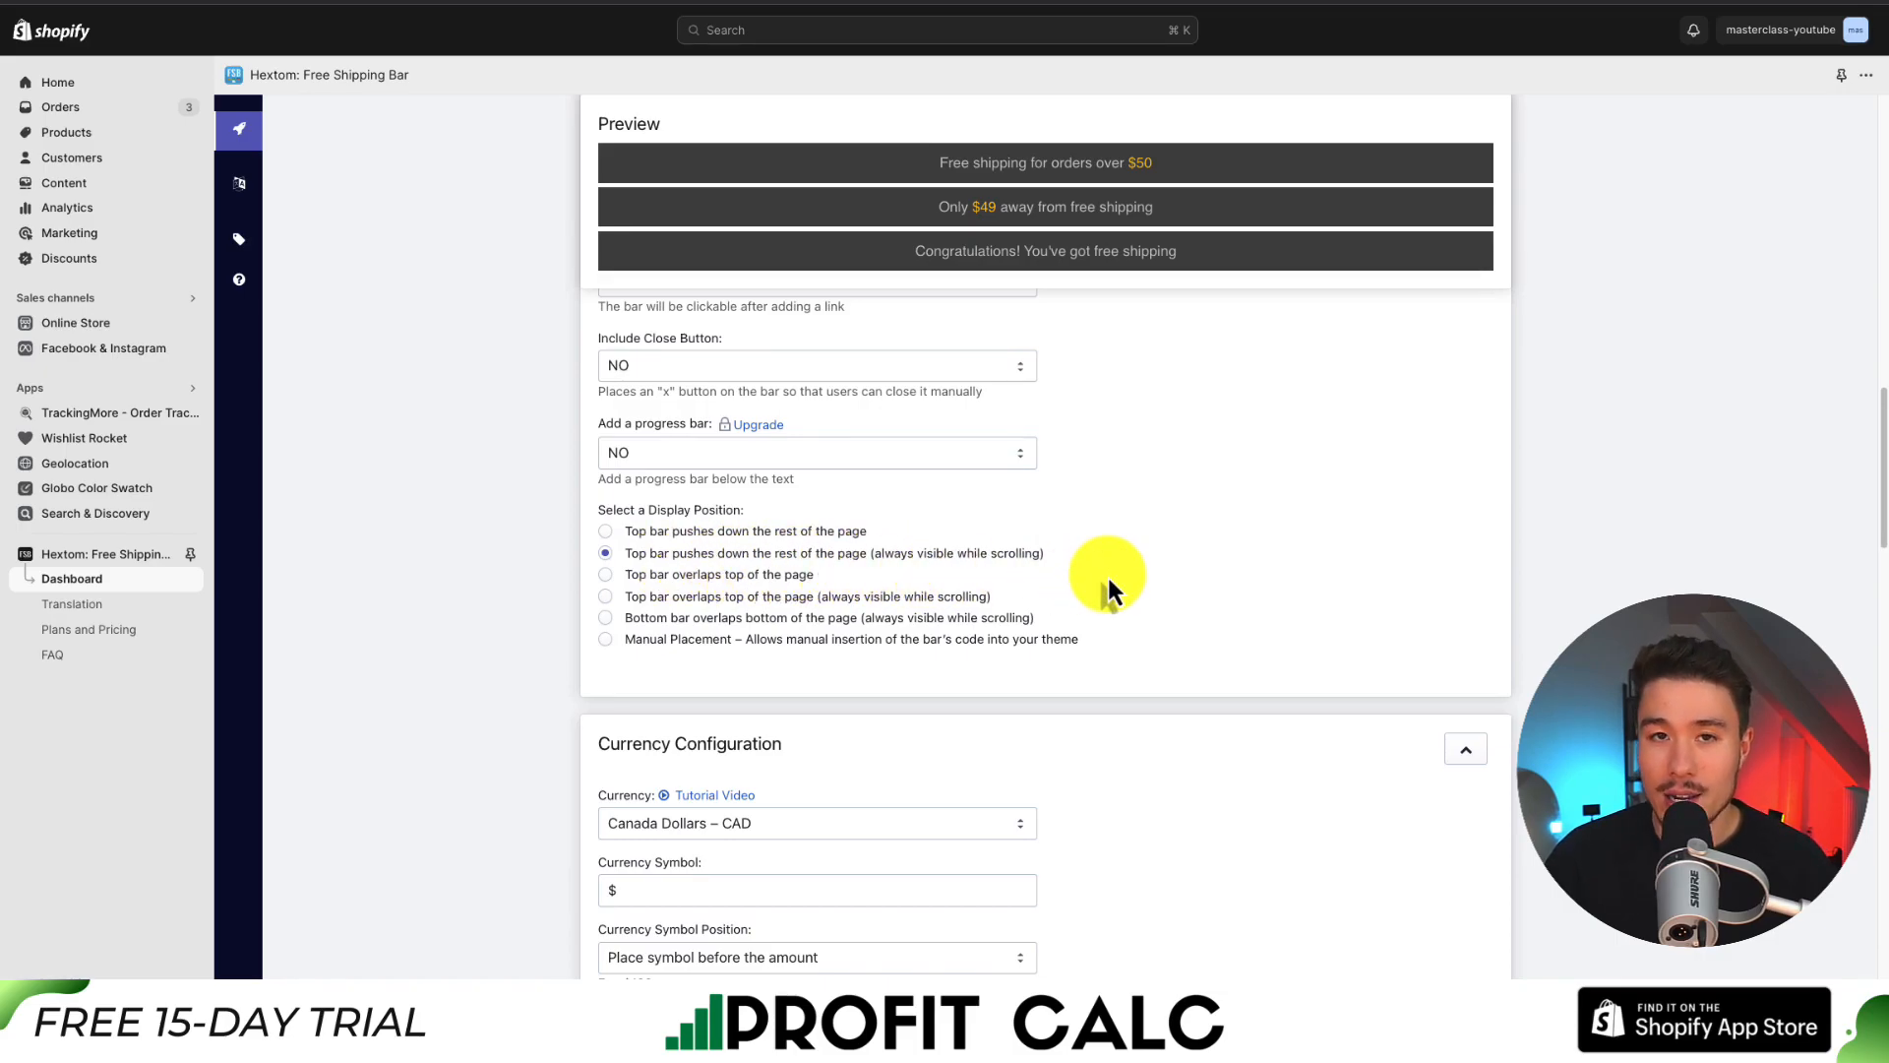
# - Review the bar's currency configuration, including the currency symbol
pyautogui.scroll(-3, 1107, 581)
pyautogui.moveTo(626, 504); pyautogui.dragTo(794, 506)
pyautogui.click(795, 502)
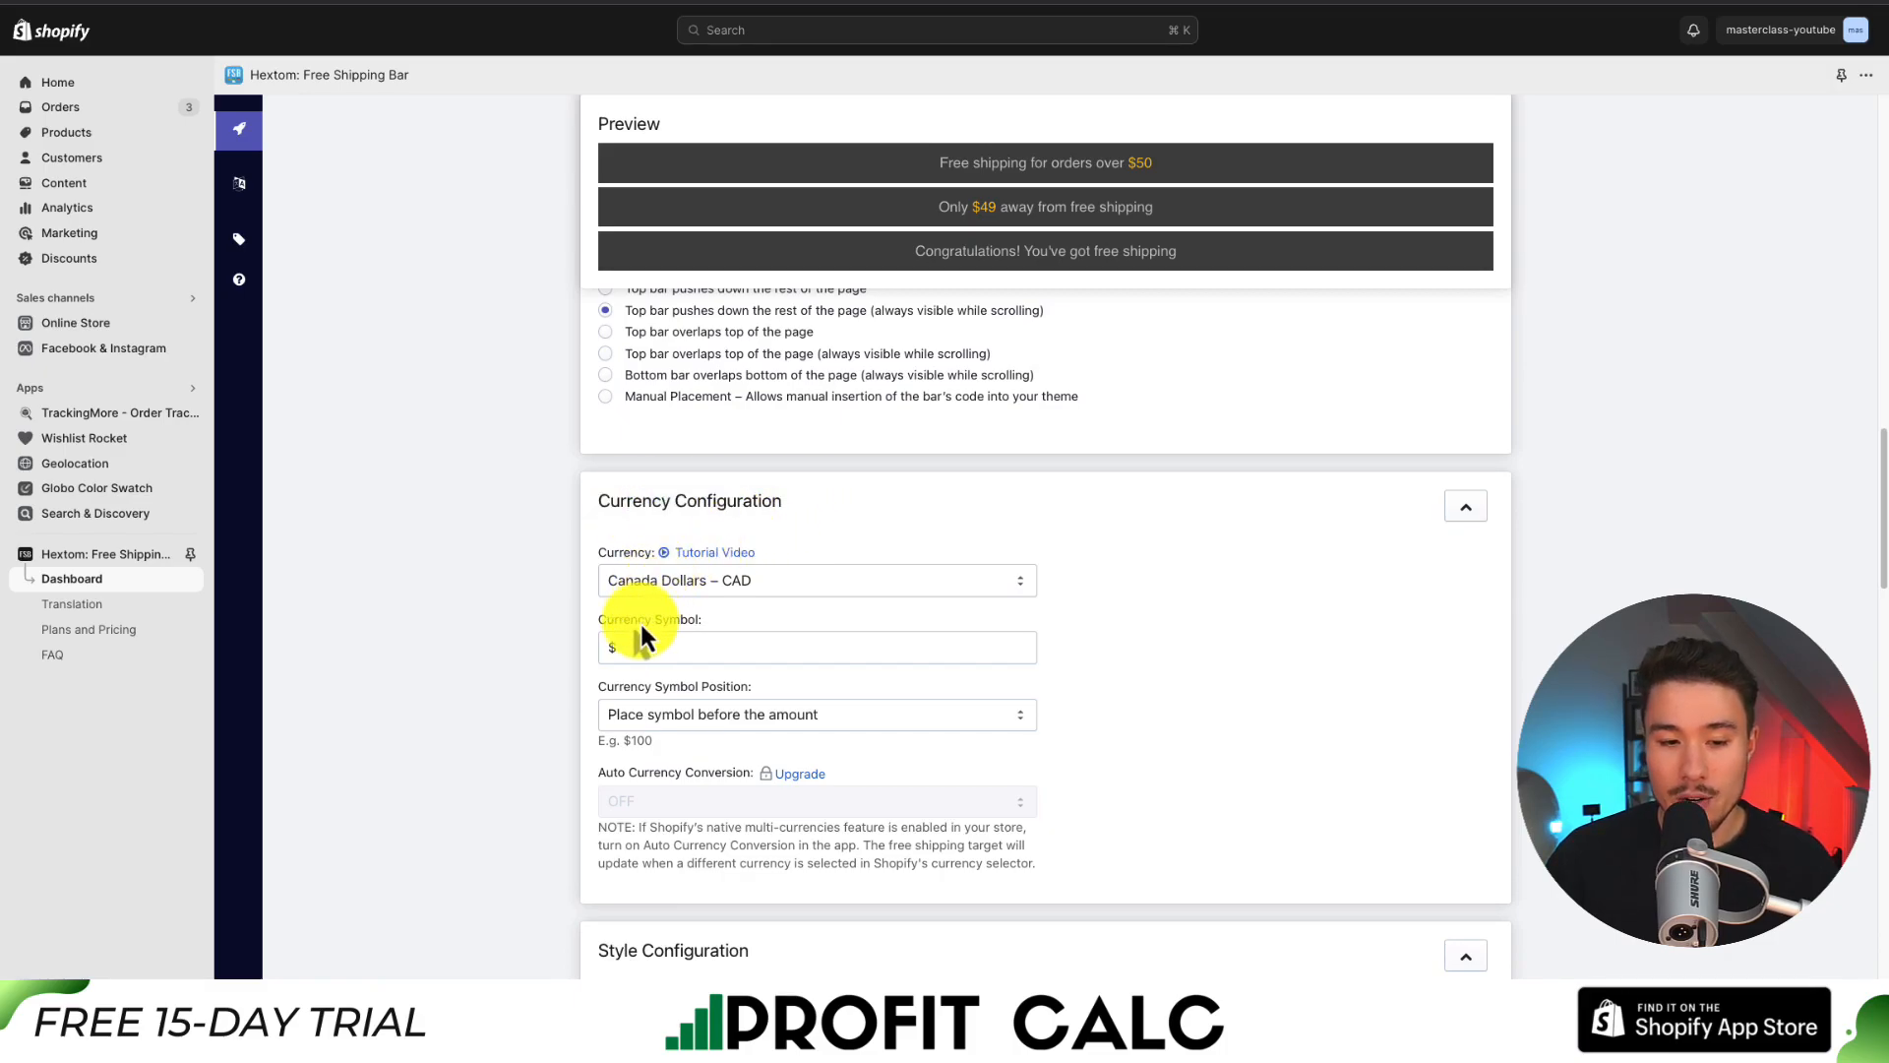
pyautogui.click(603, 647)
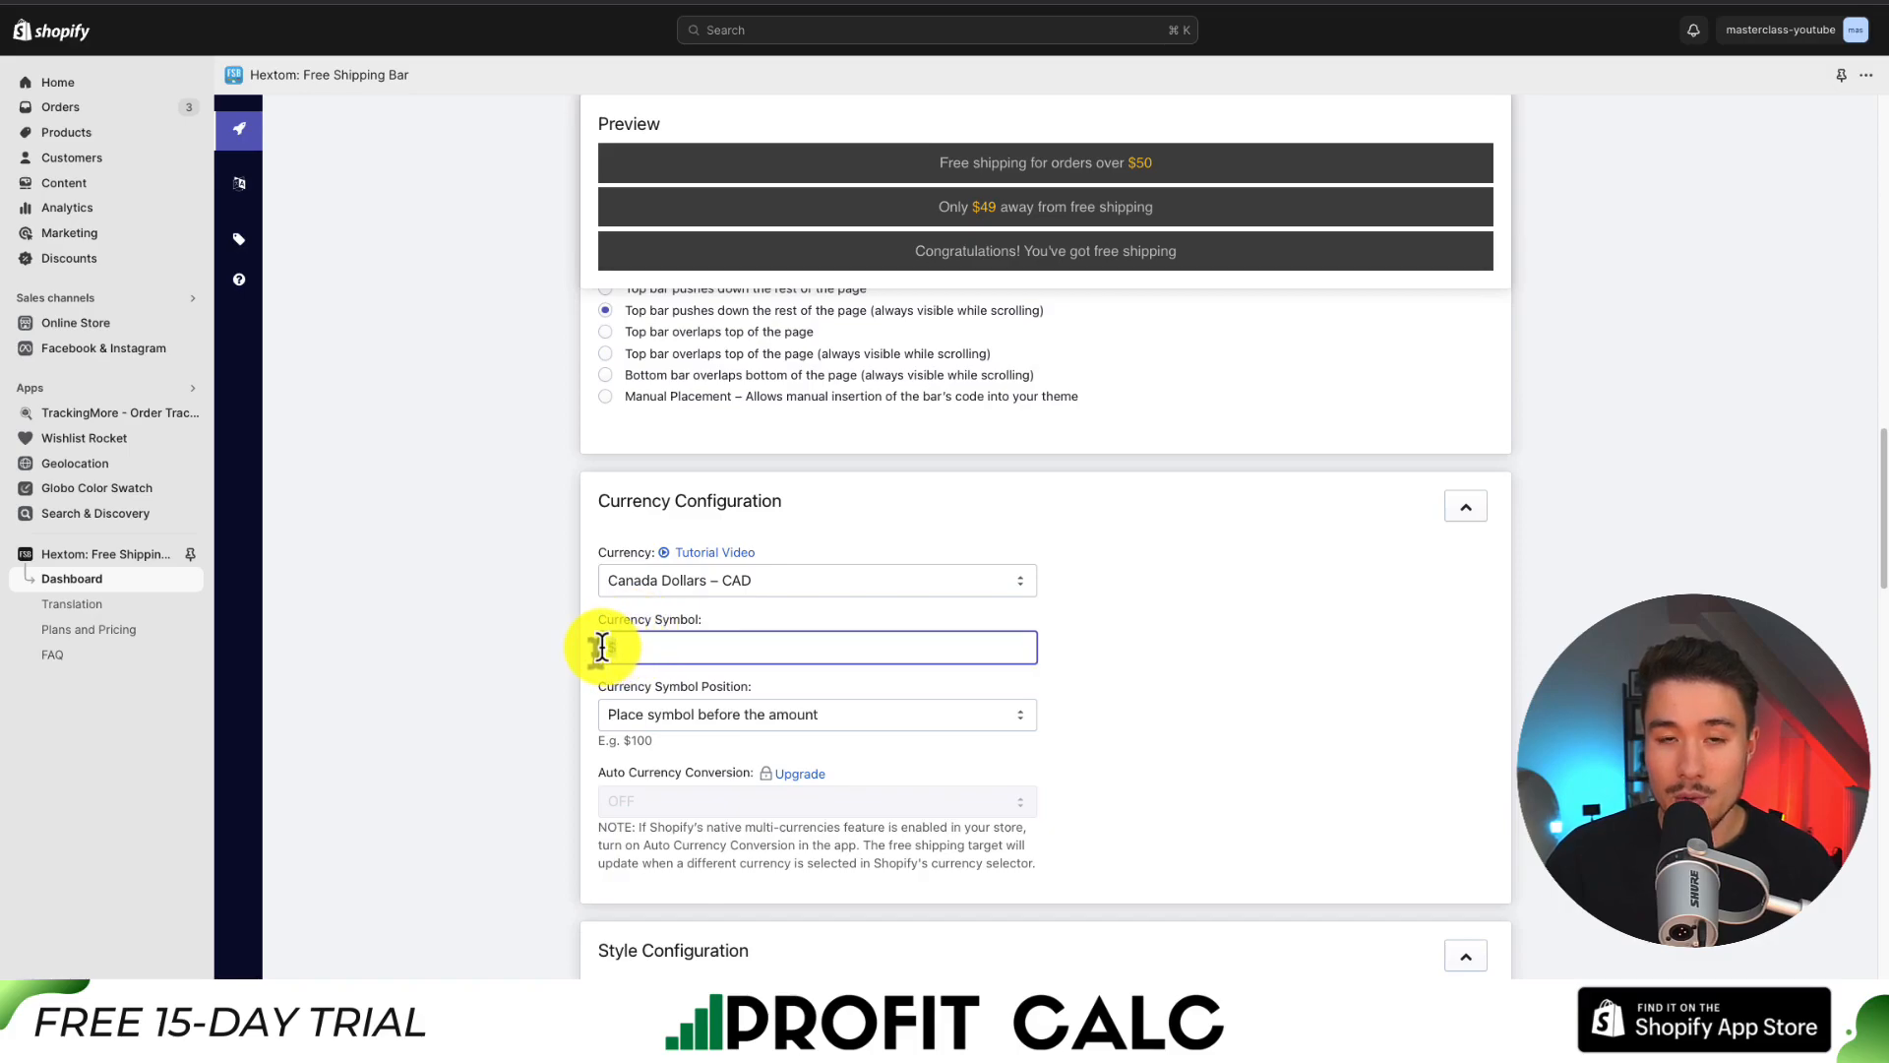
# - Set the bar's text color to #ffffff in the style configuration
pyautogui.scroll(-8, 510, 647)
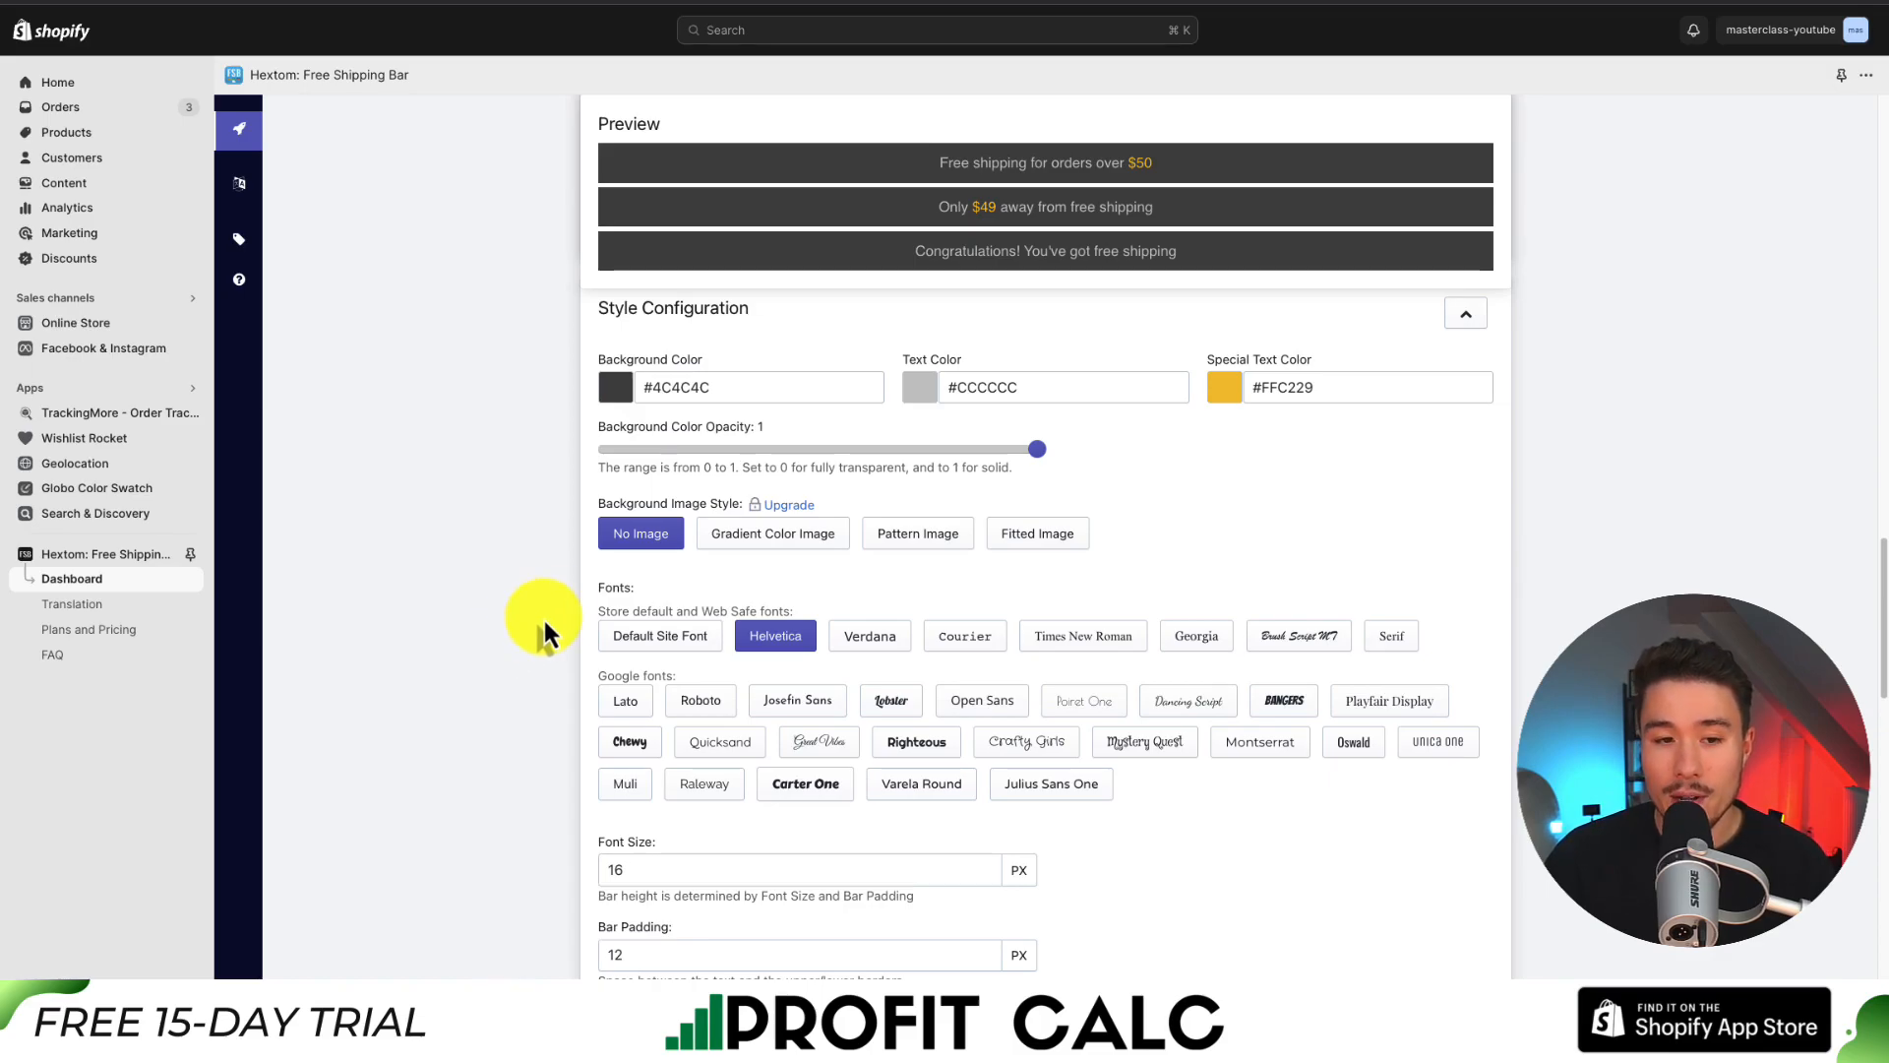
pyautogui.click(1013, 388)
pyautogui.hotkey('ctrl', 'a')
pyautogui.write('#ffffff')
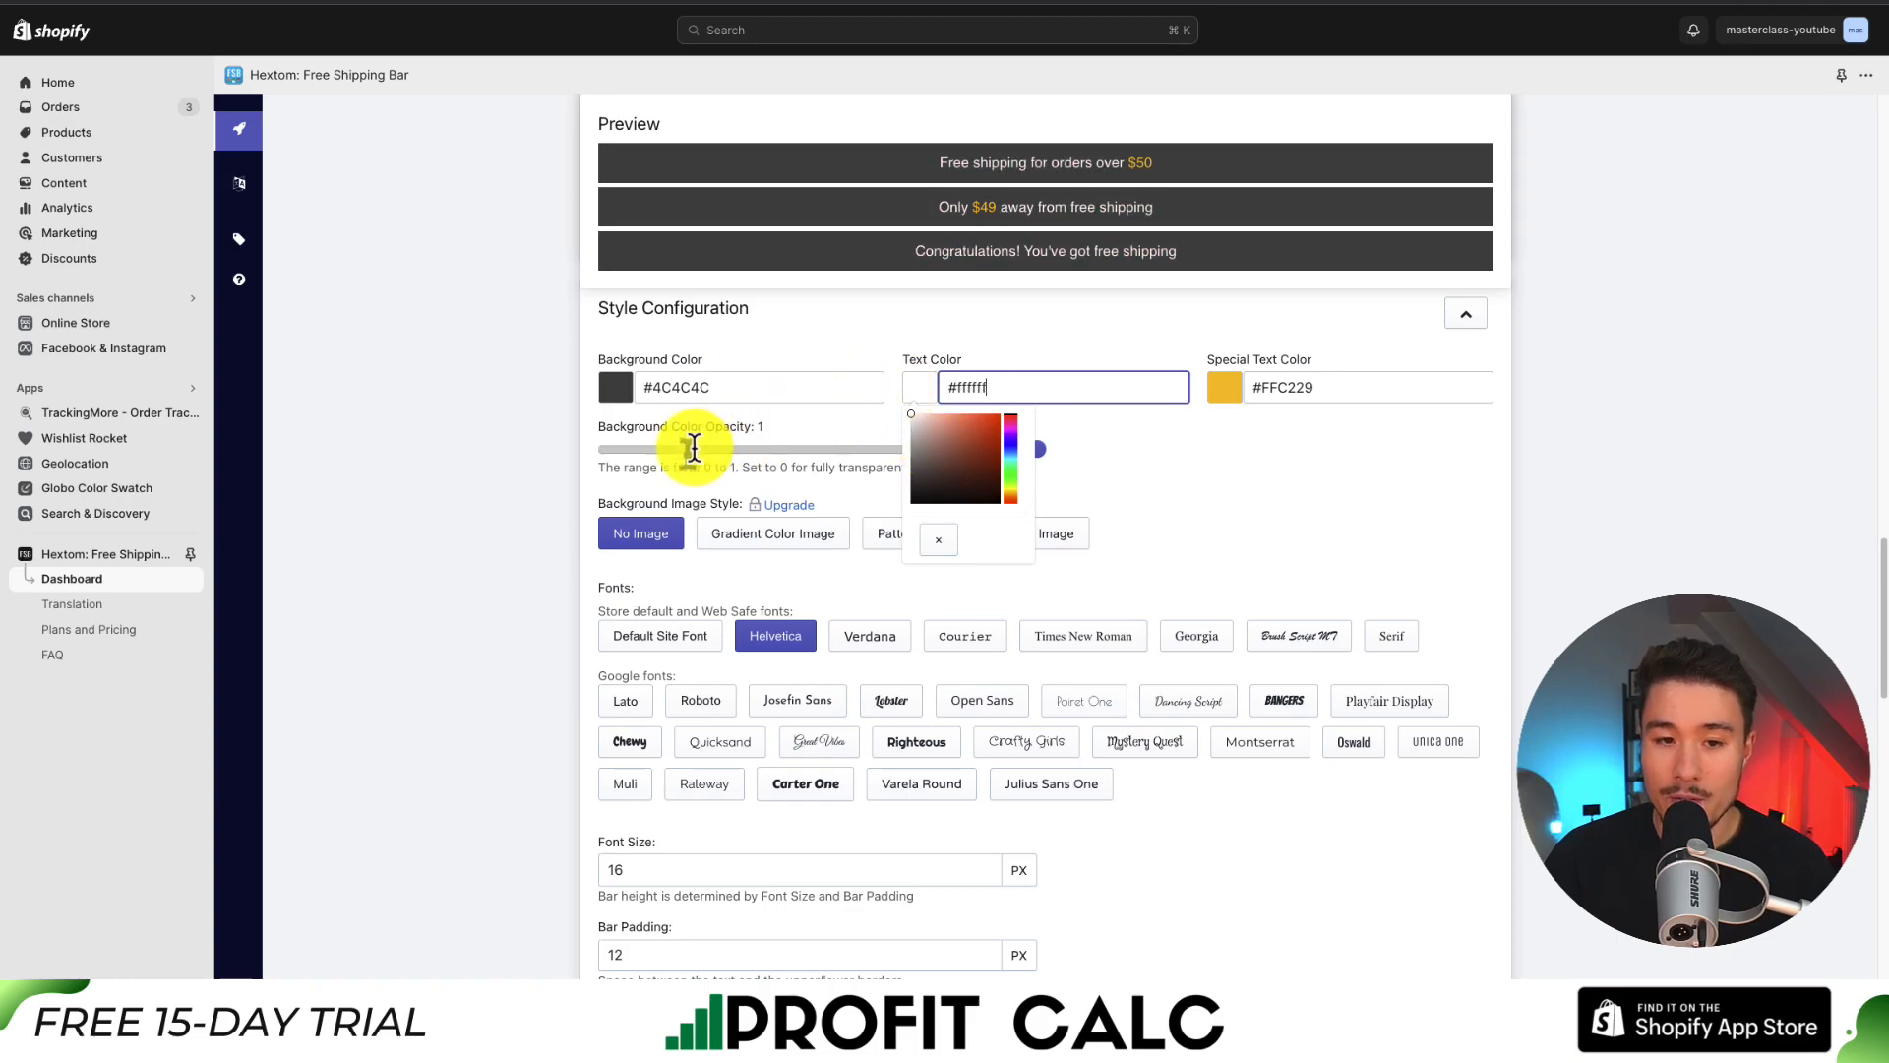
# - Set the bar's background color to the near-black #272727 and look at the special text color choices
pyautogui.click(618, 394)
pyautogui.click(602, 492)
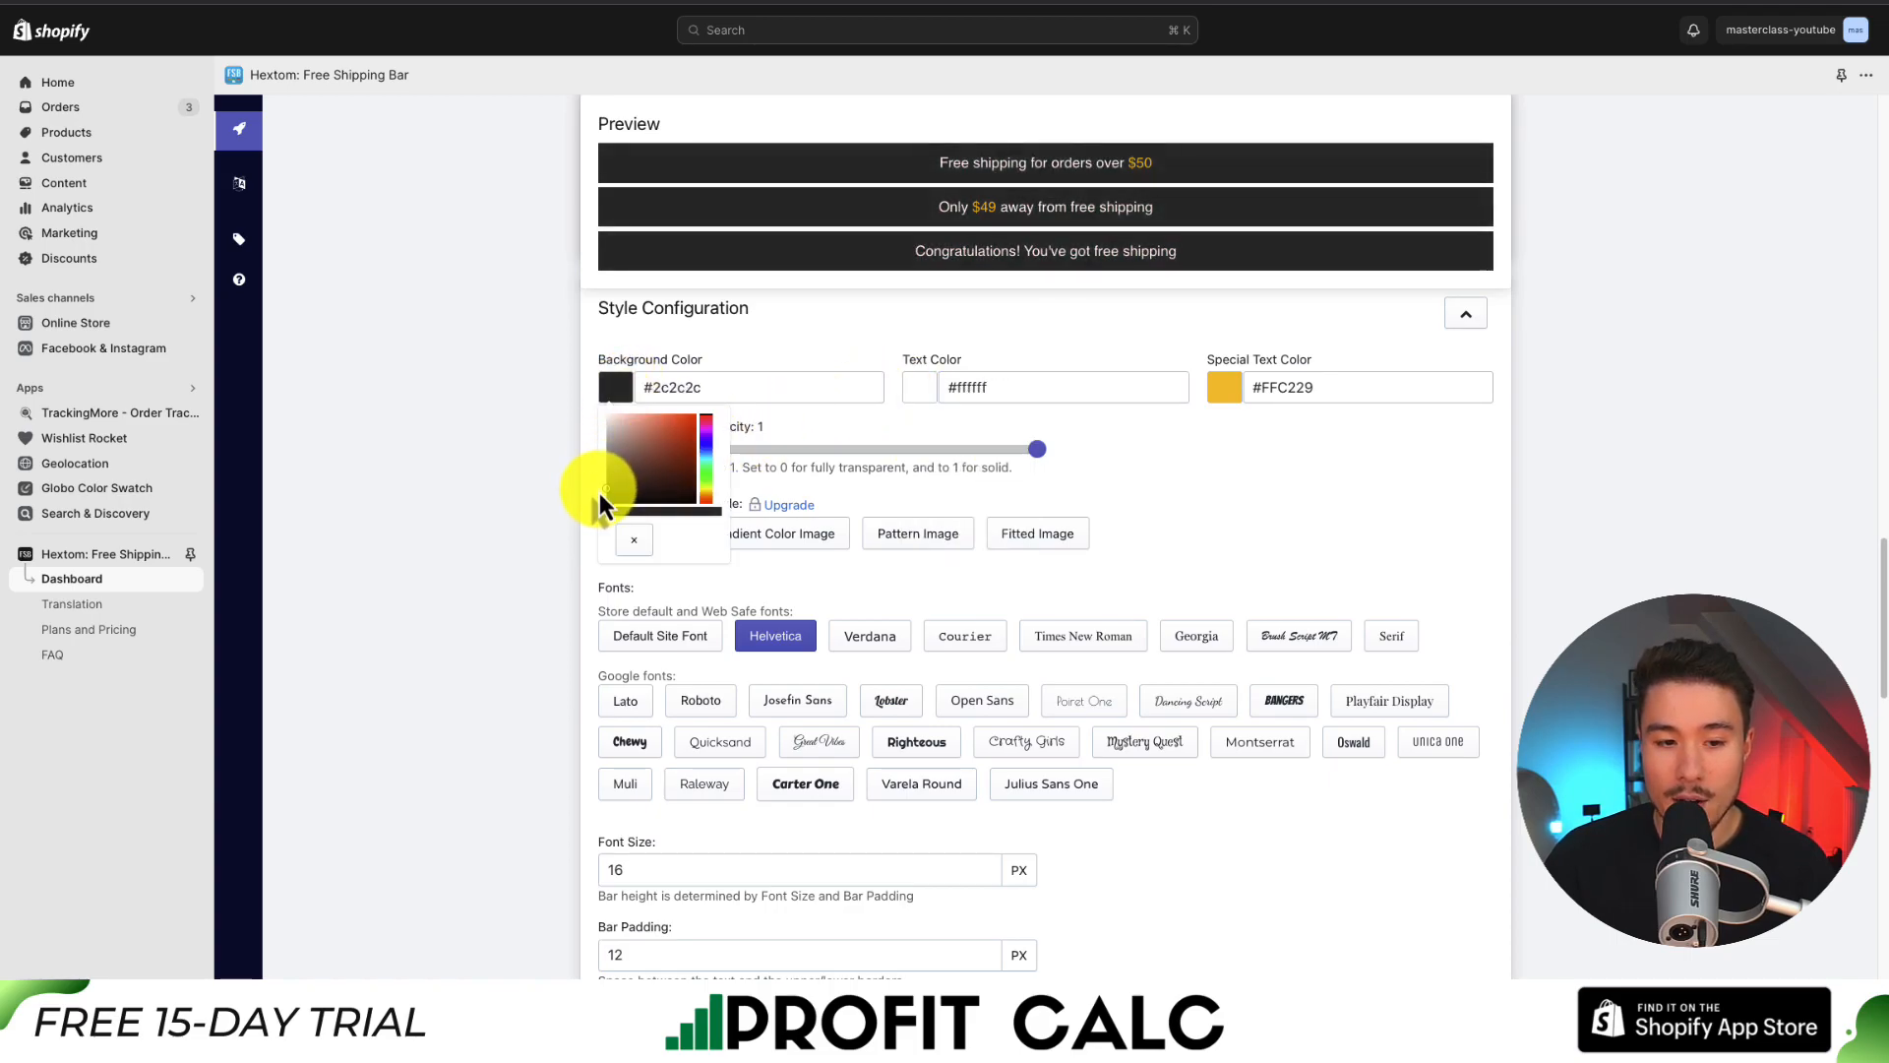
pyautogui.moveTo(599, 492); pyautogui.dragTo(599, 494)
pyautogui.click(519, 527)
pyautogui.scroll(1, 512, 534)
pyautogui.click(609, 502)
pyautogui.click(802, 529)
pyautogui.click(1220, 502)
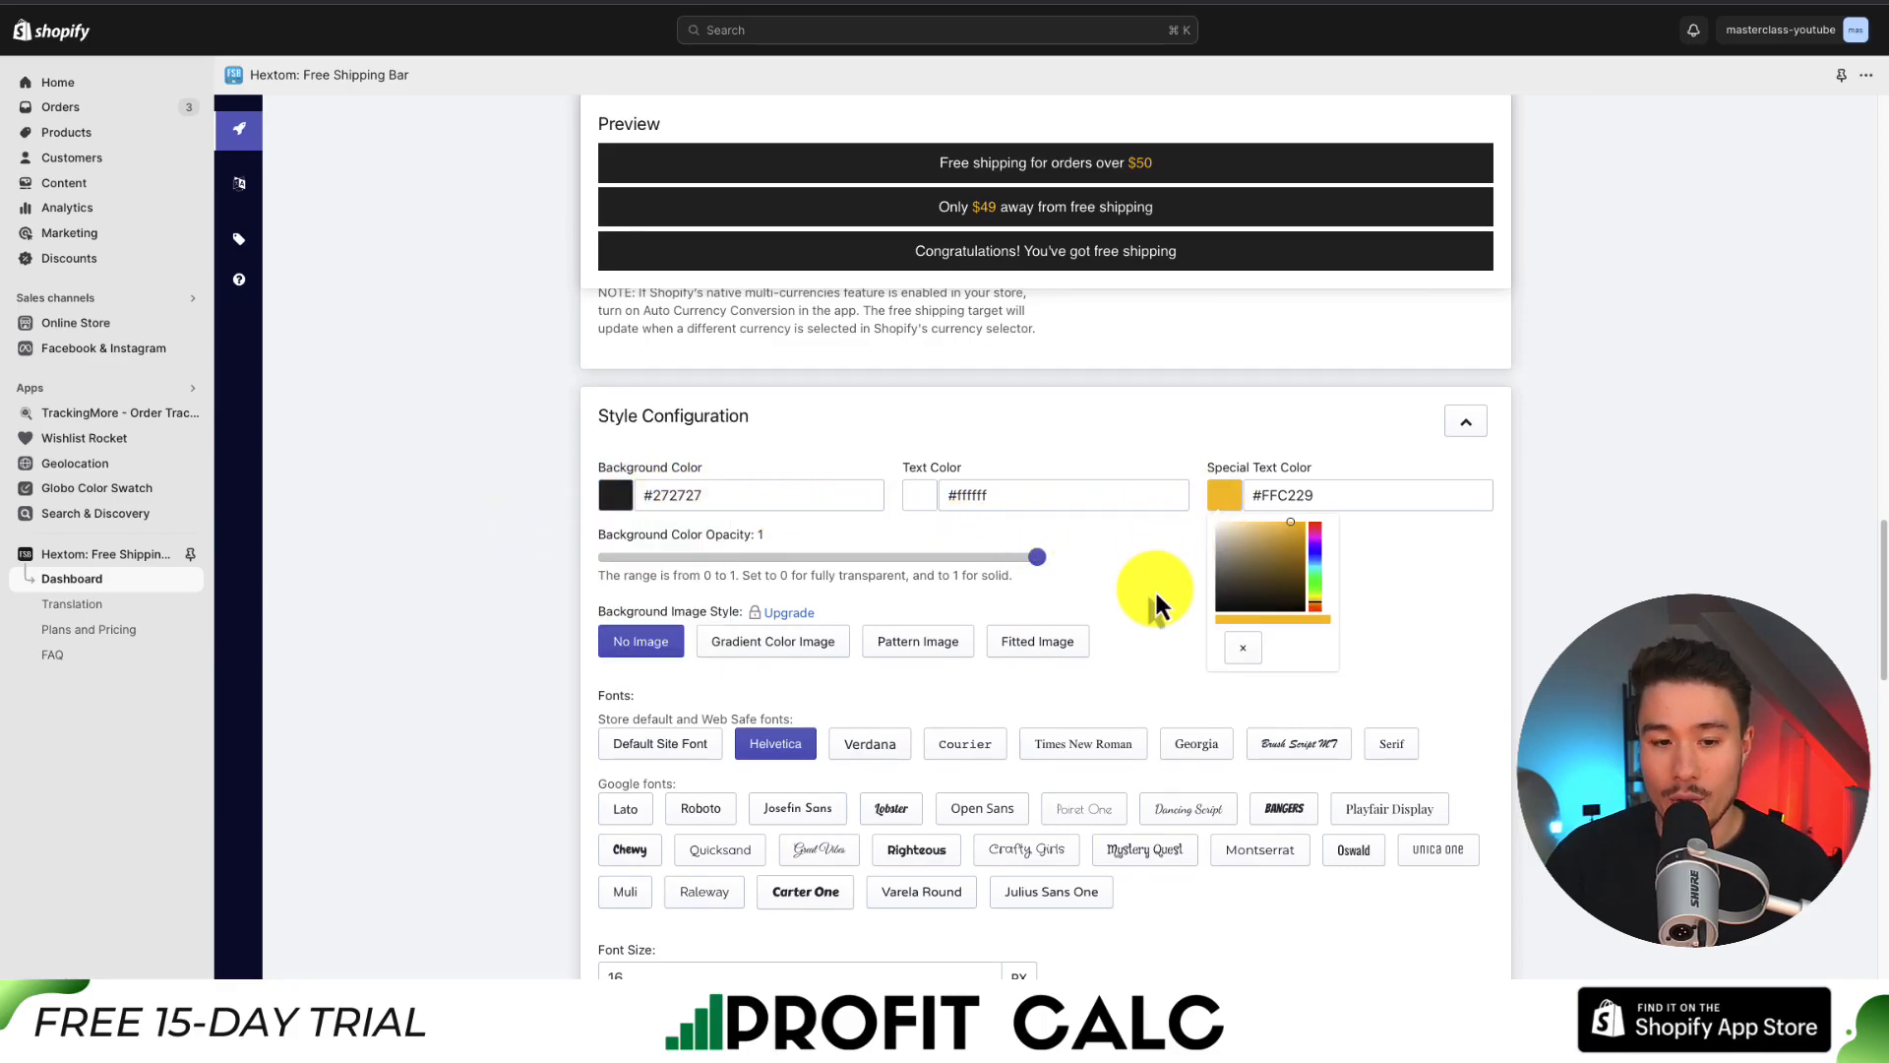
pyautogui.click(1154, 589)
# - Review the store default and Google fonts, font size, bar padding and the bar's disappearance, interval and fade timing options
pyautogui.scroll(-2, 1155, 588)
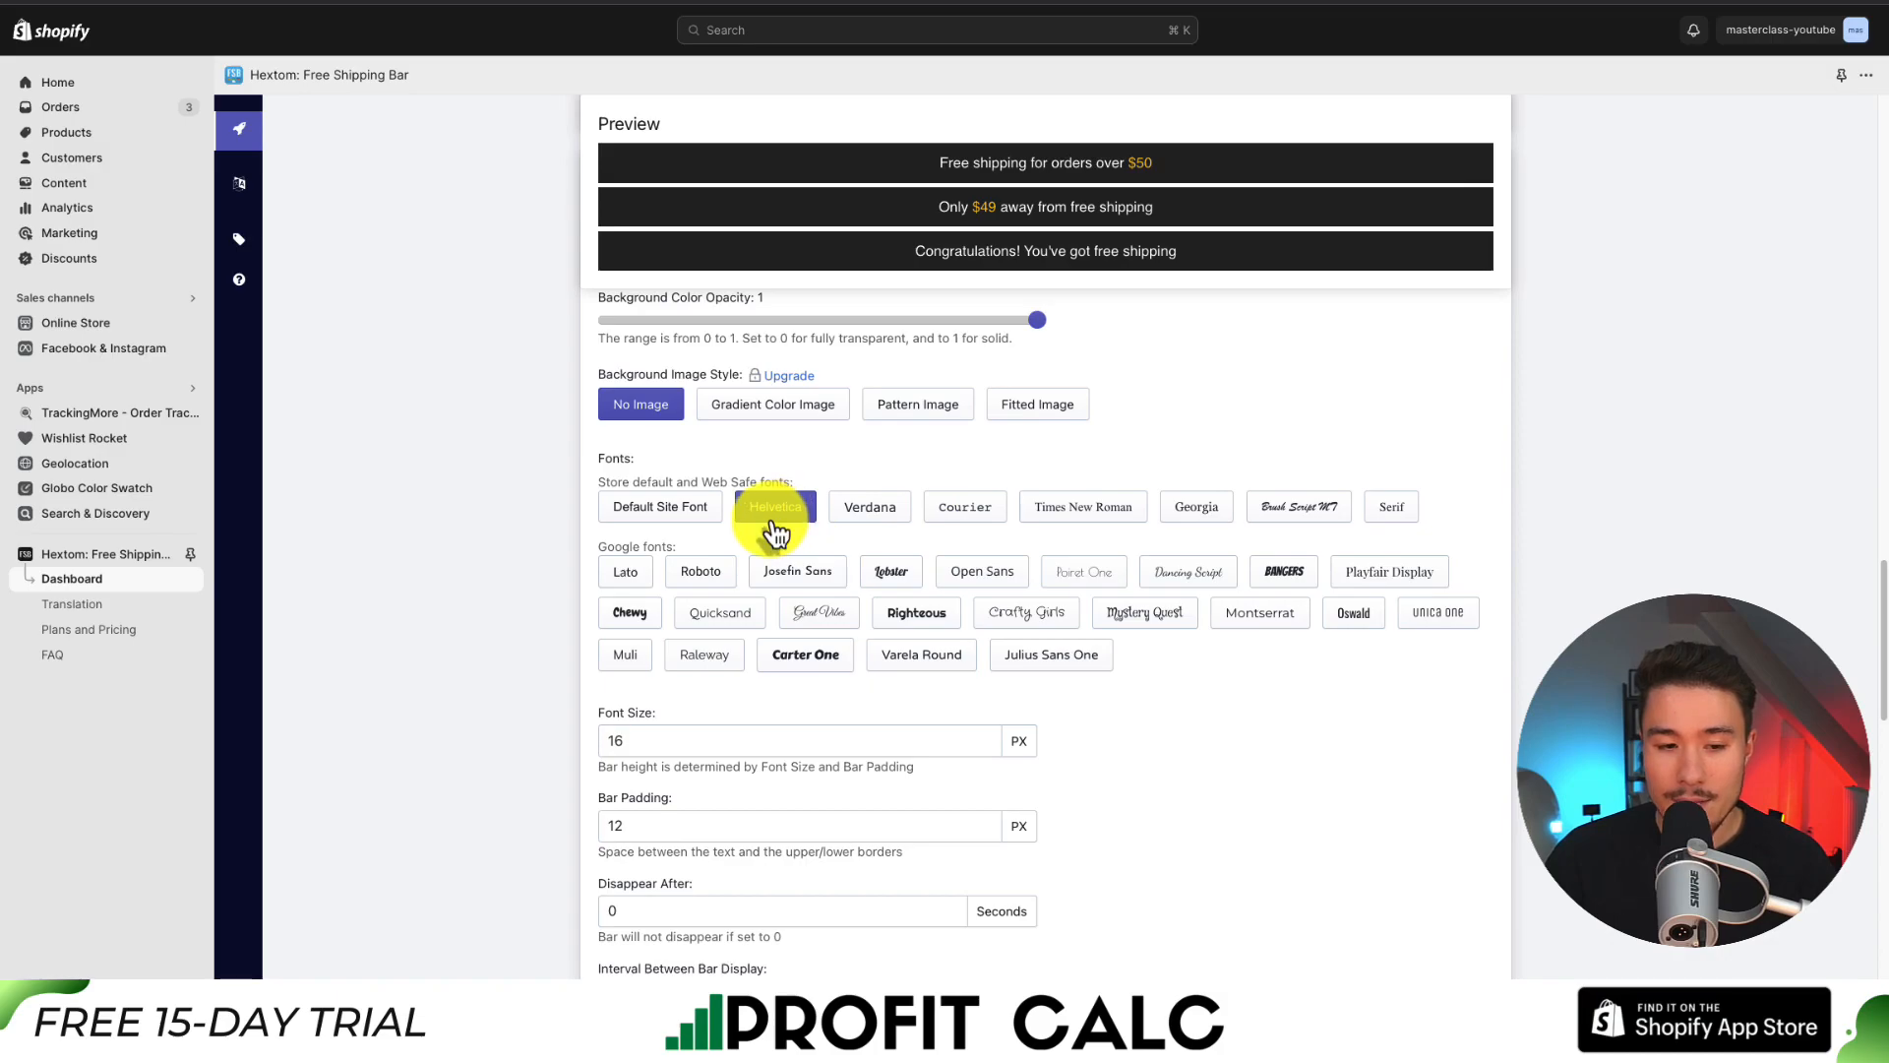
pyautogui.moveTo(602, 483); pyautogui.dragTo(831, 486)
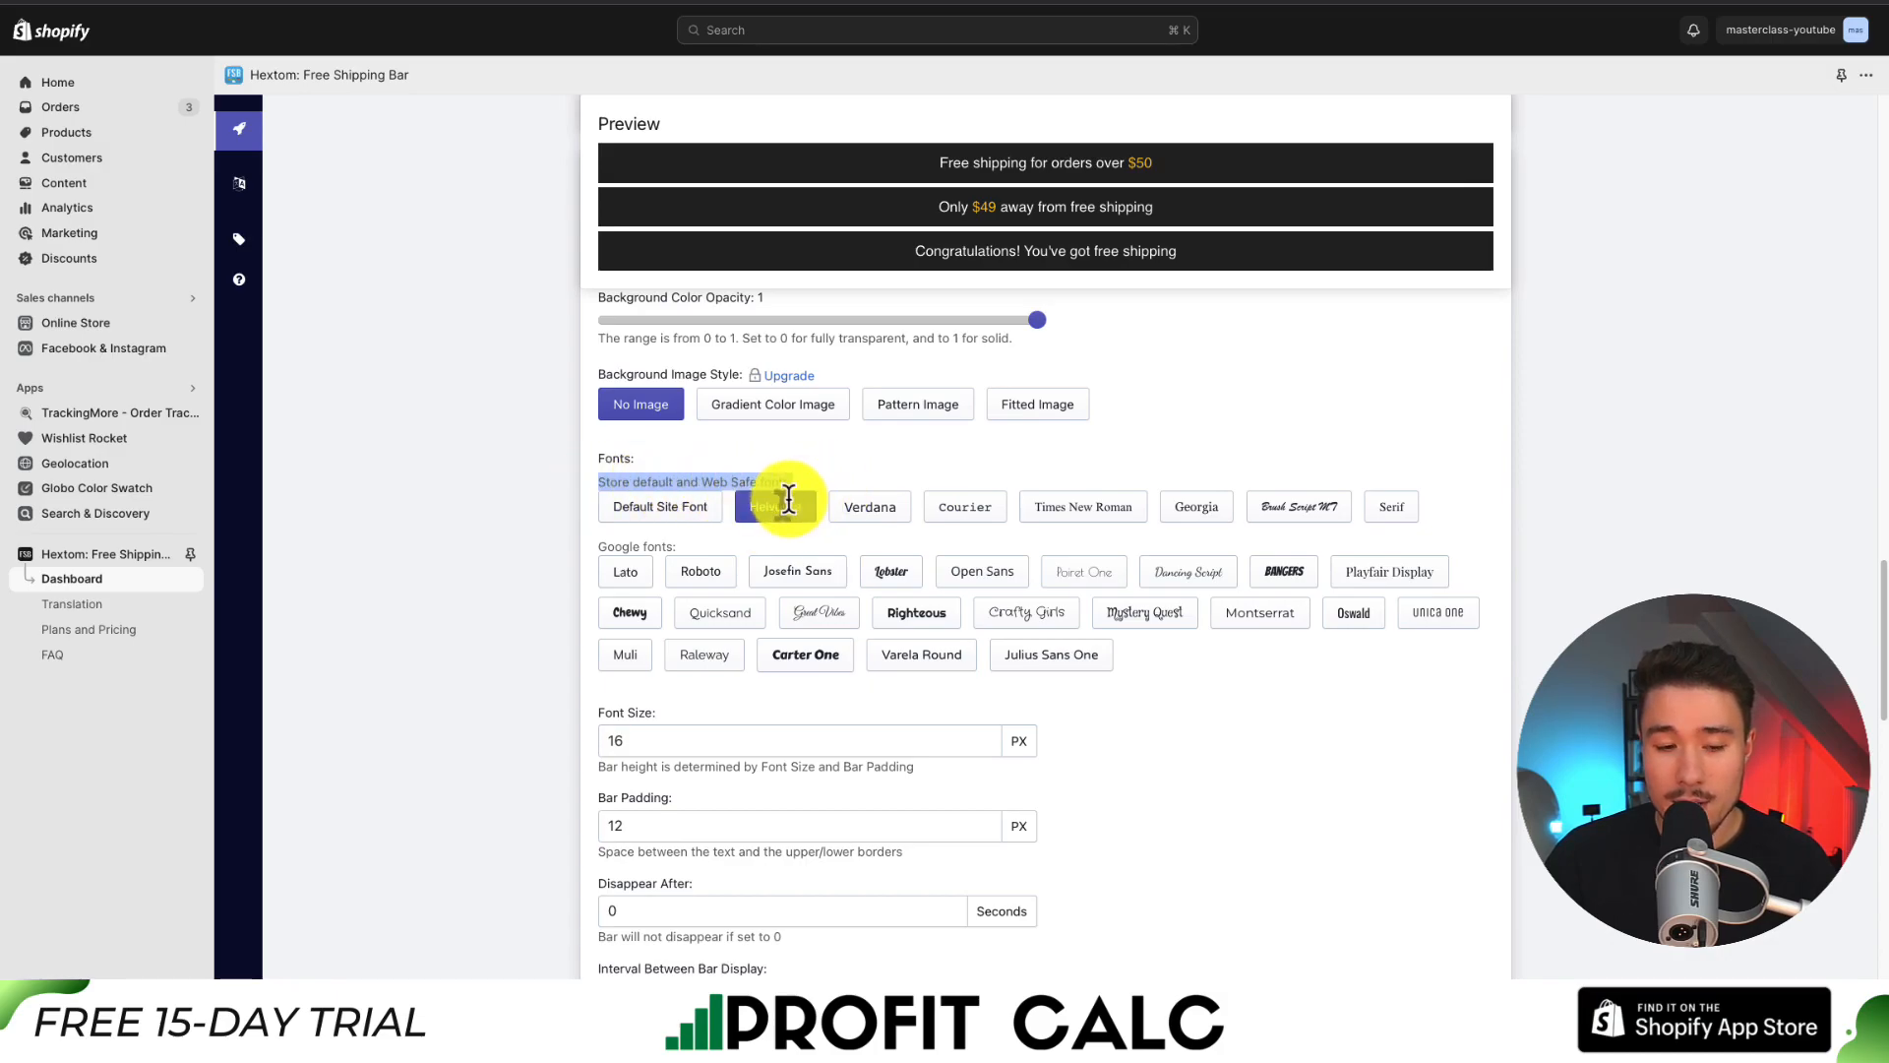
pyautogui.click(631, 547)
pyautogui.moveTo(631, 547); pyautogui.dragTo(569, 605)
pyautogui.scroll(-1, 565, 595)
pyautogui.scroll(-2, 569, 605)
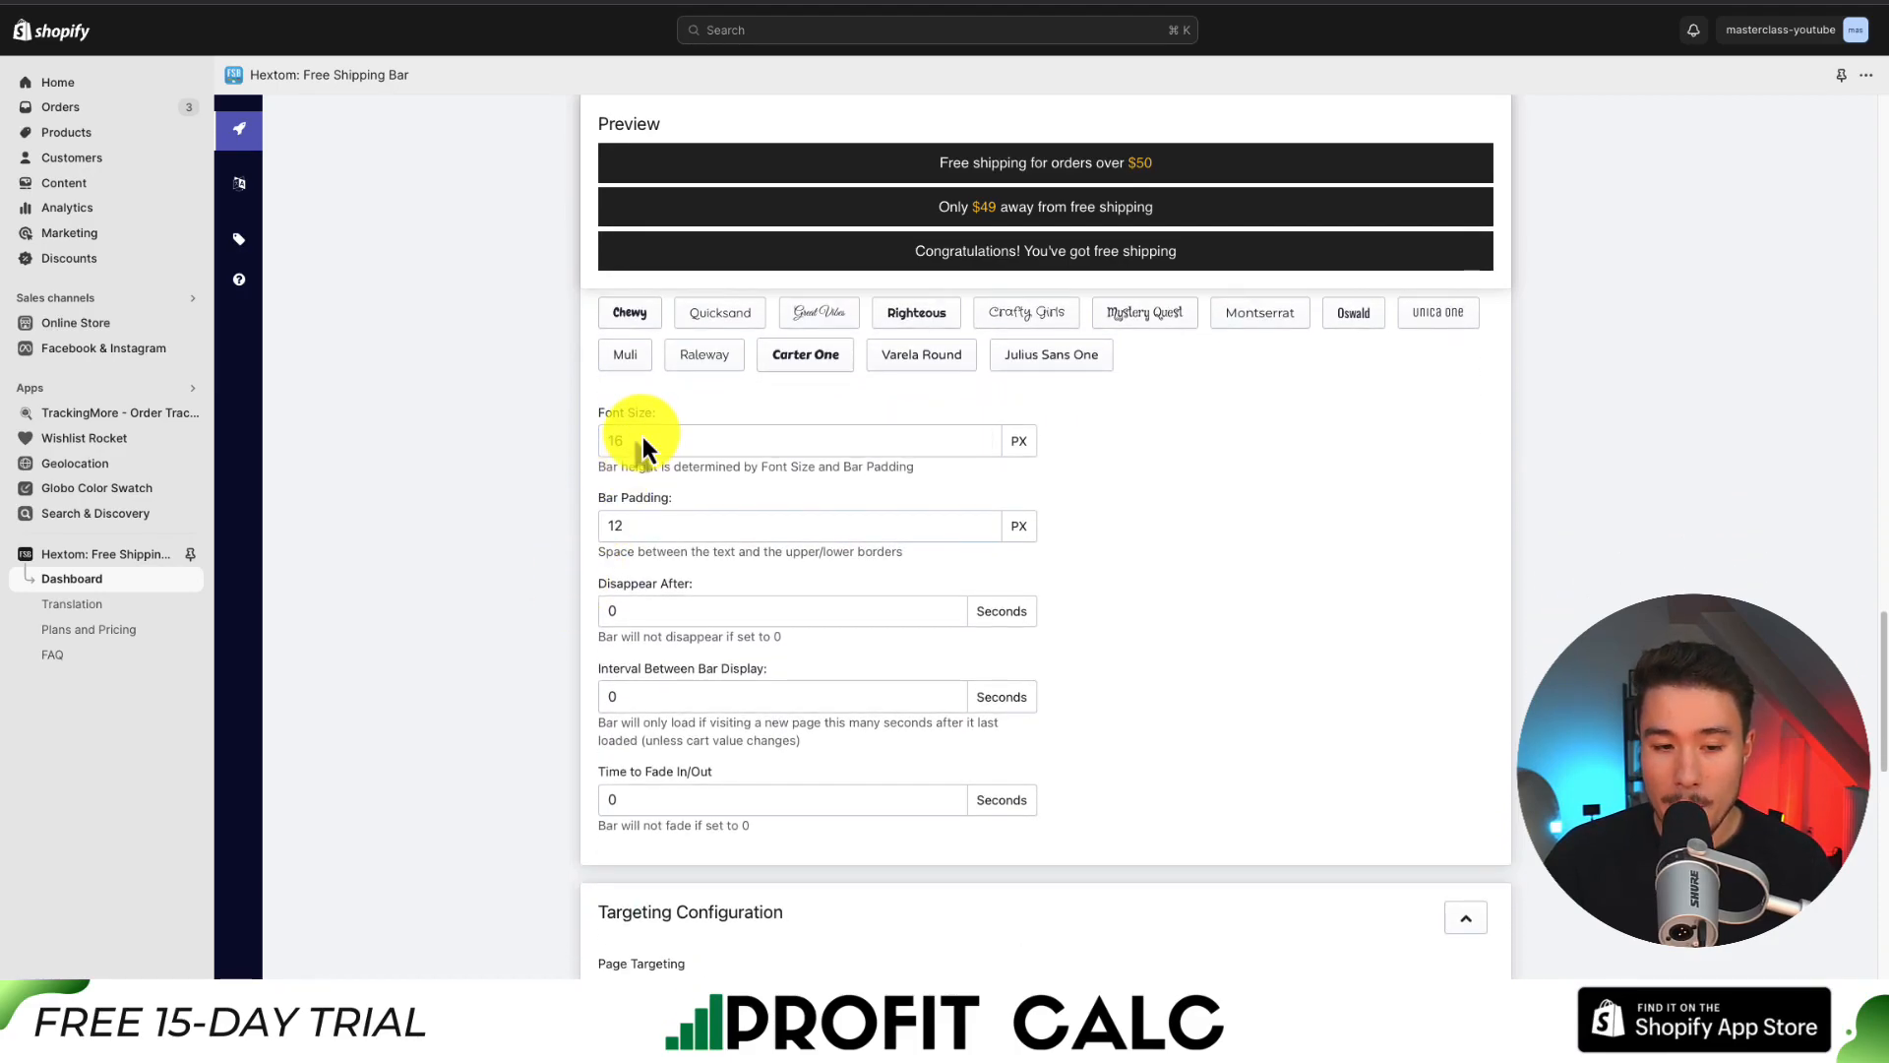
pyautogui.moveTo(552, 577); pyautogui.dragTo(1194, 727)
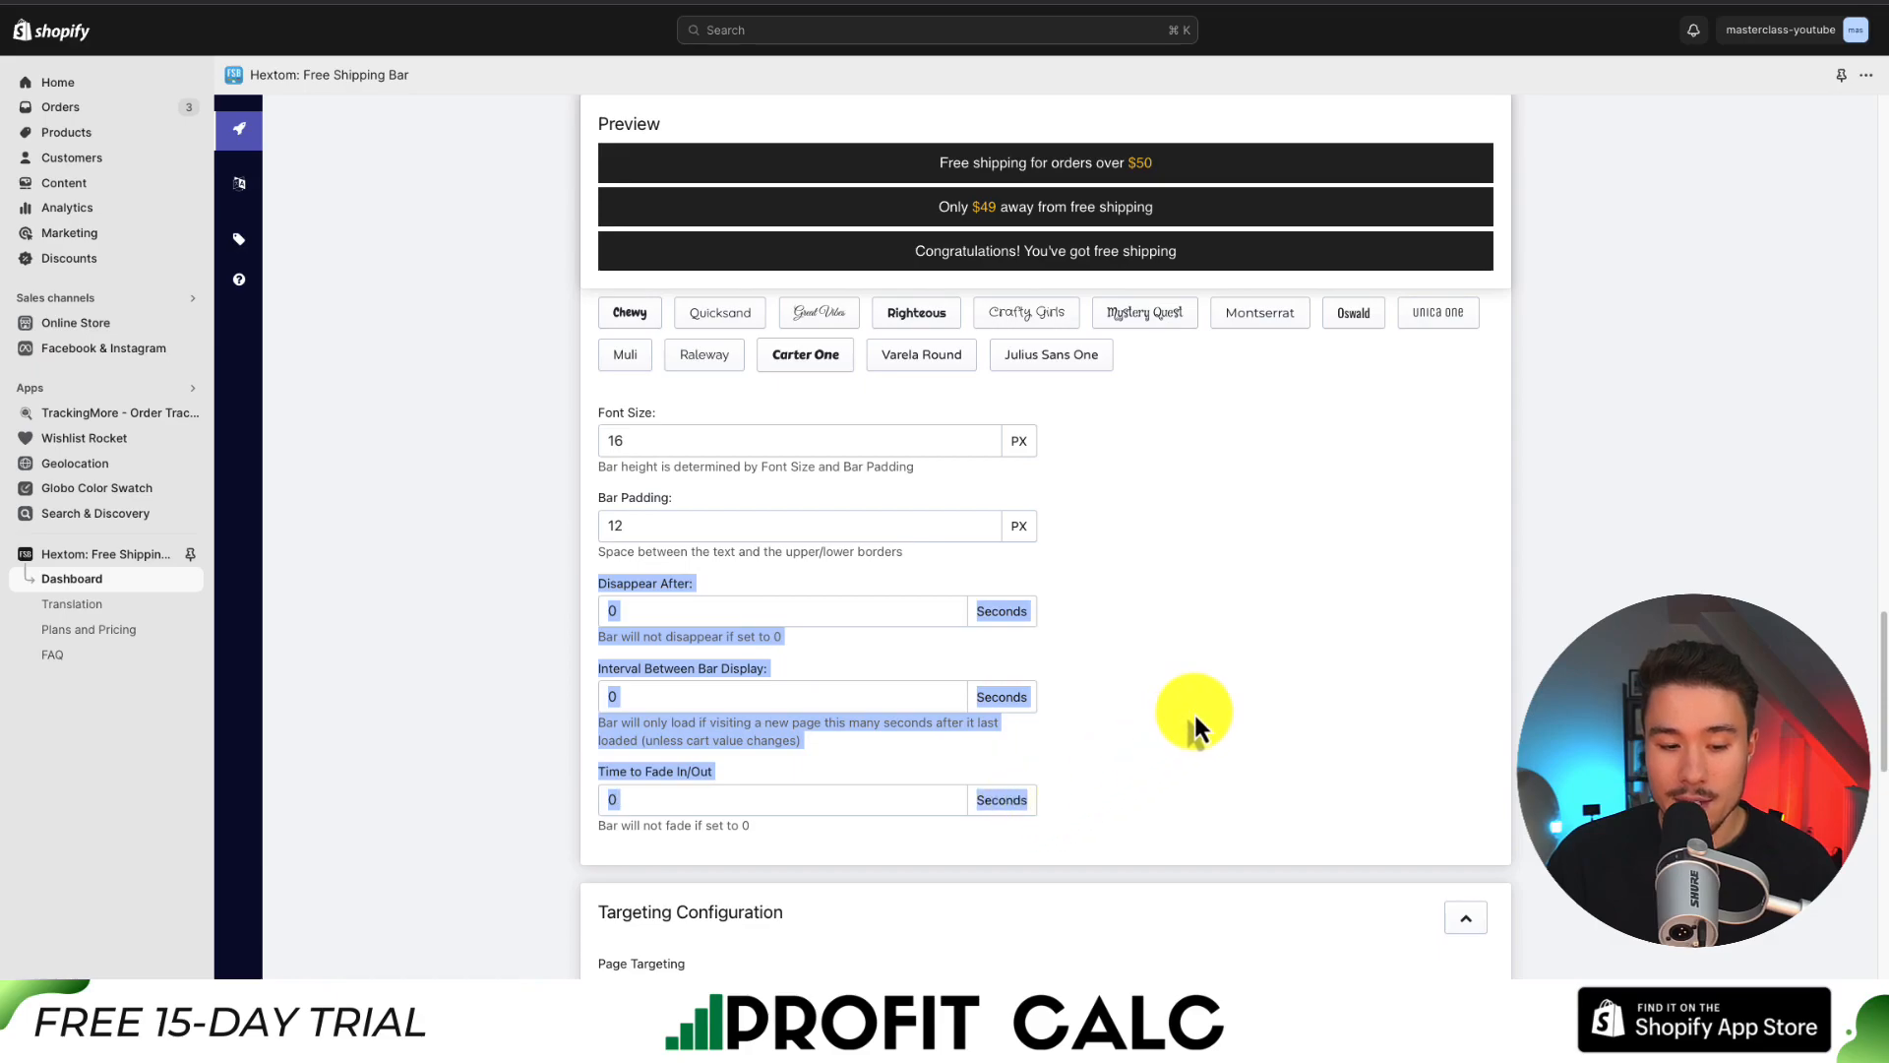
# - Examine the page, device, digital product and customer targeting options in the bar's targeting configuration
pyautogui.scroll(-6, 565, 717)
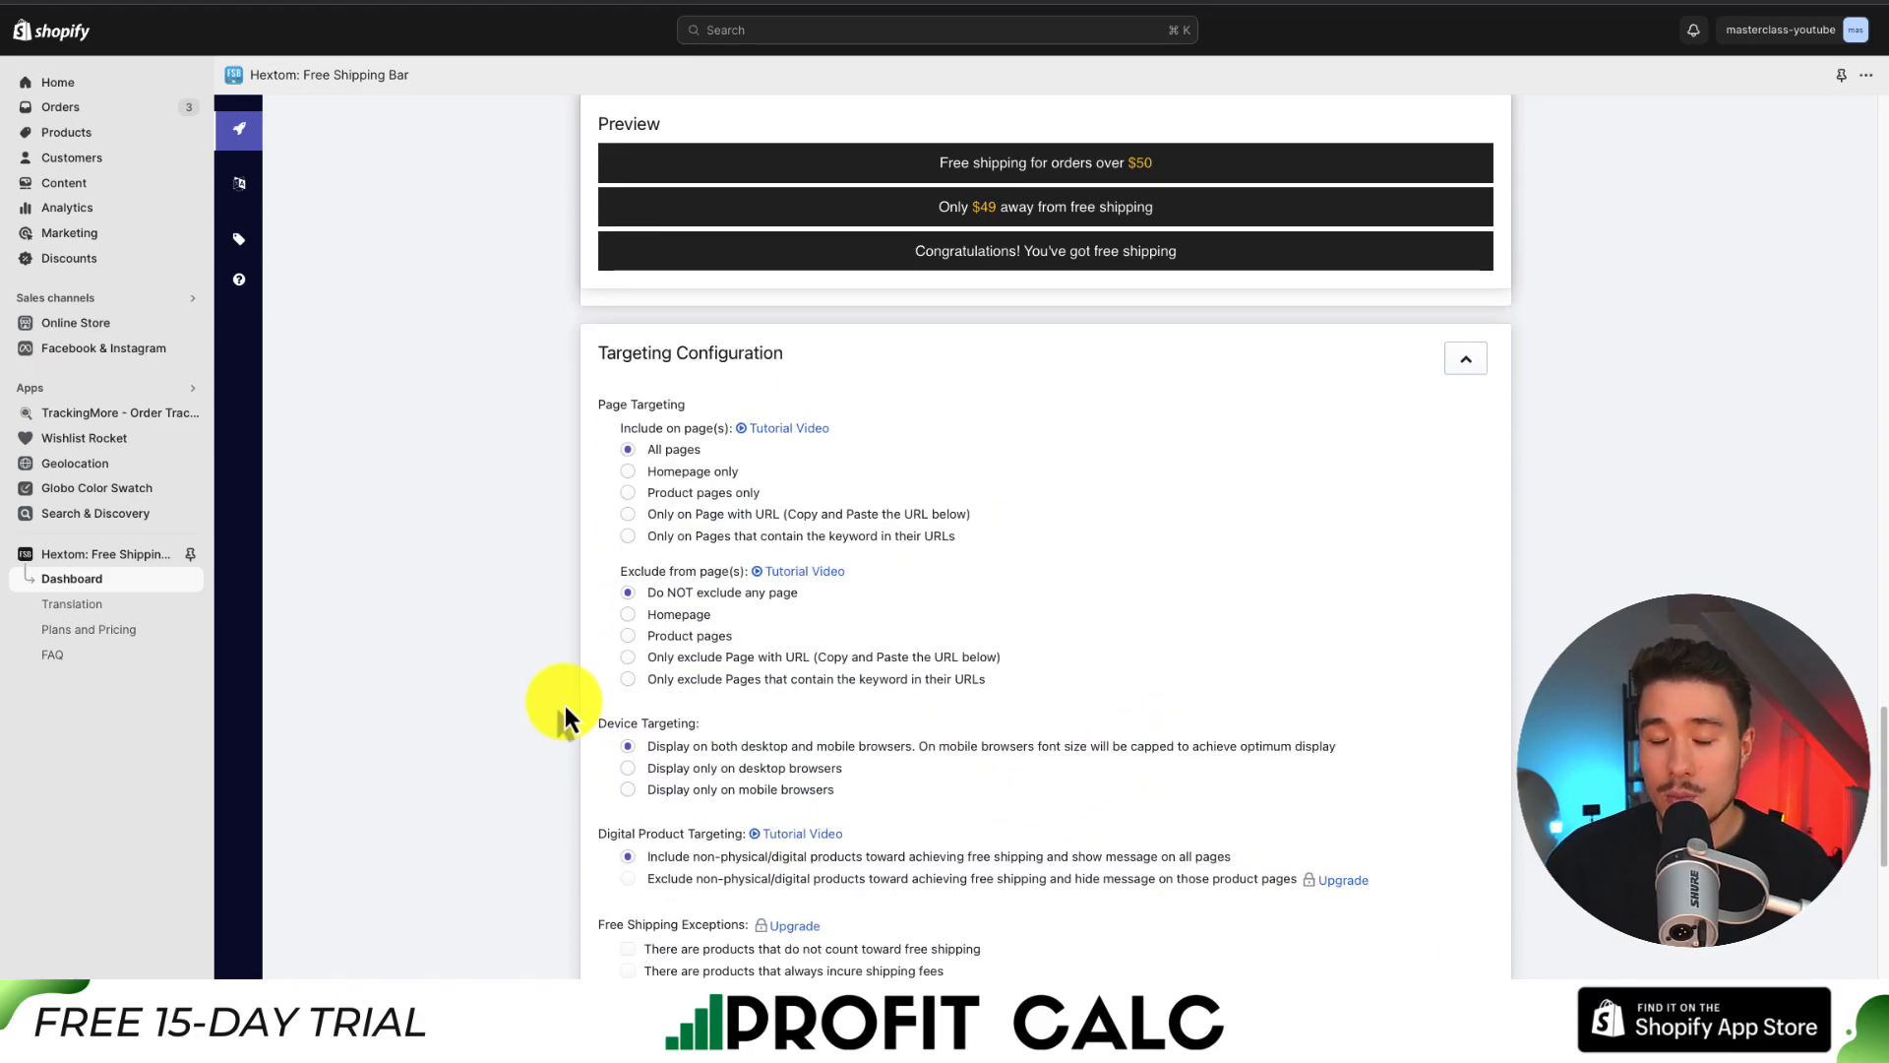
pyautogui.scroll(-1, 565, 705)
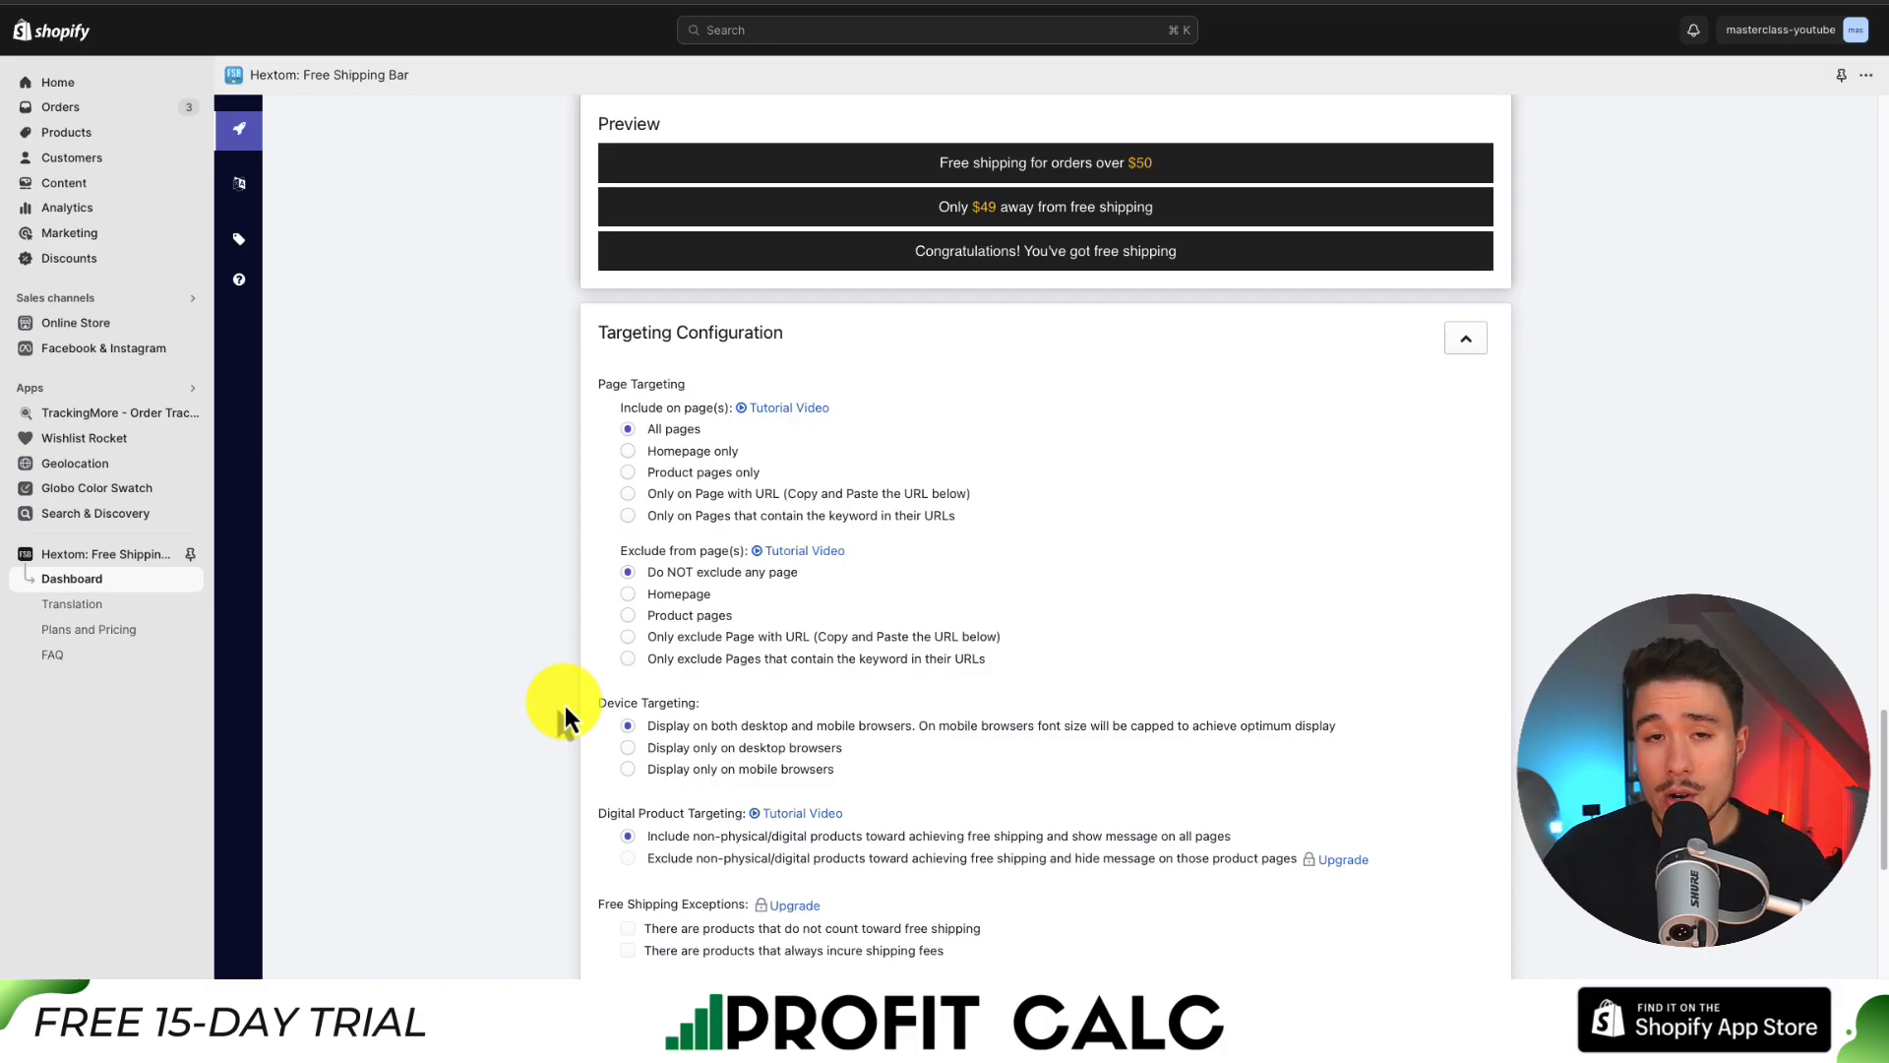
pyautogui.scroll(-3, 564, 706)
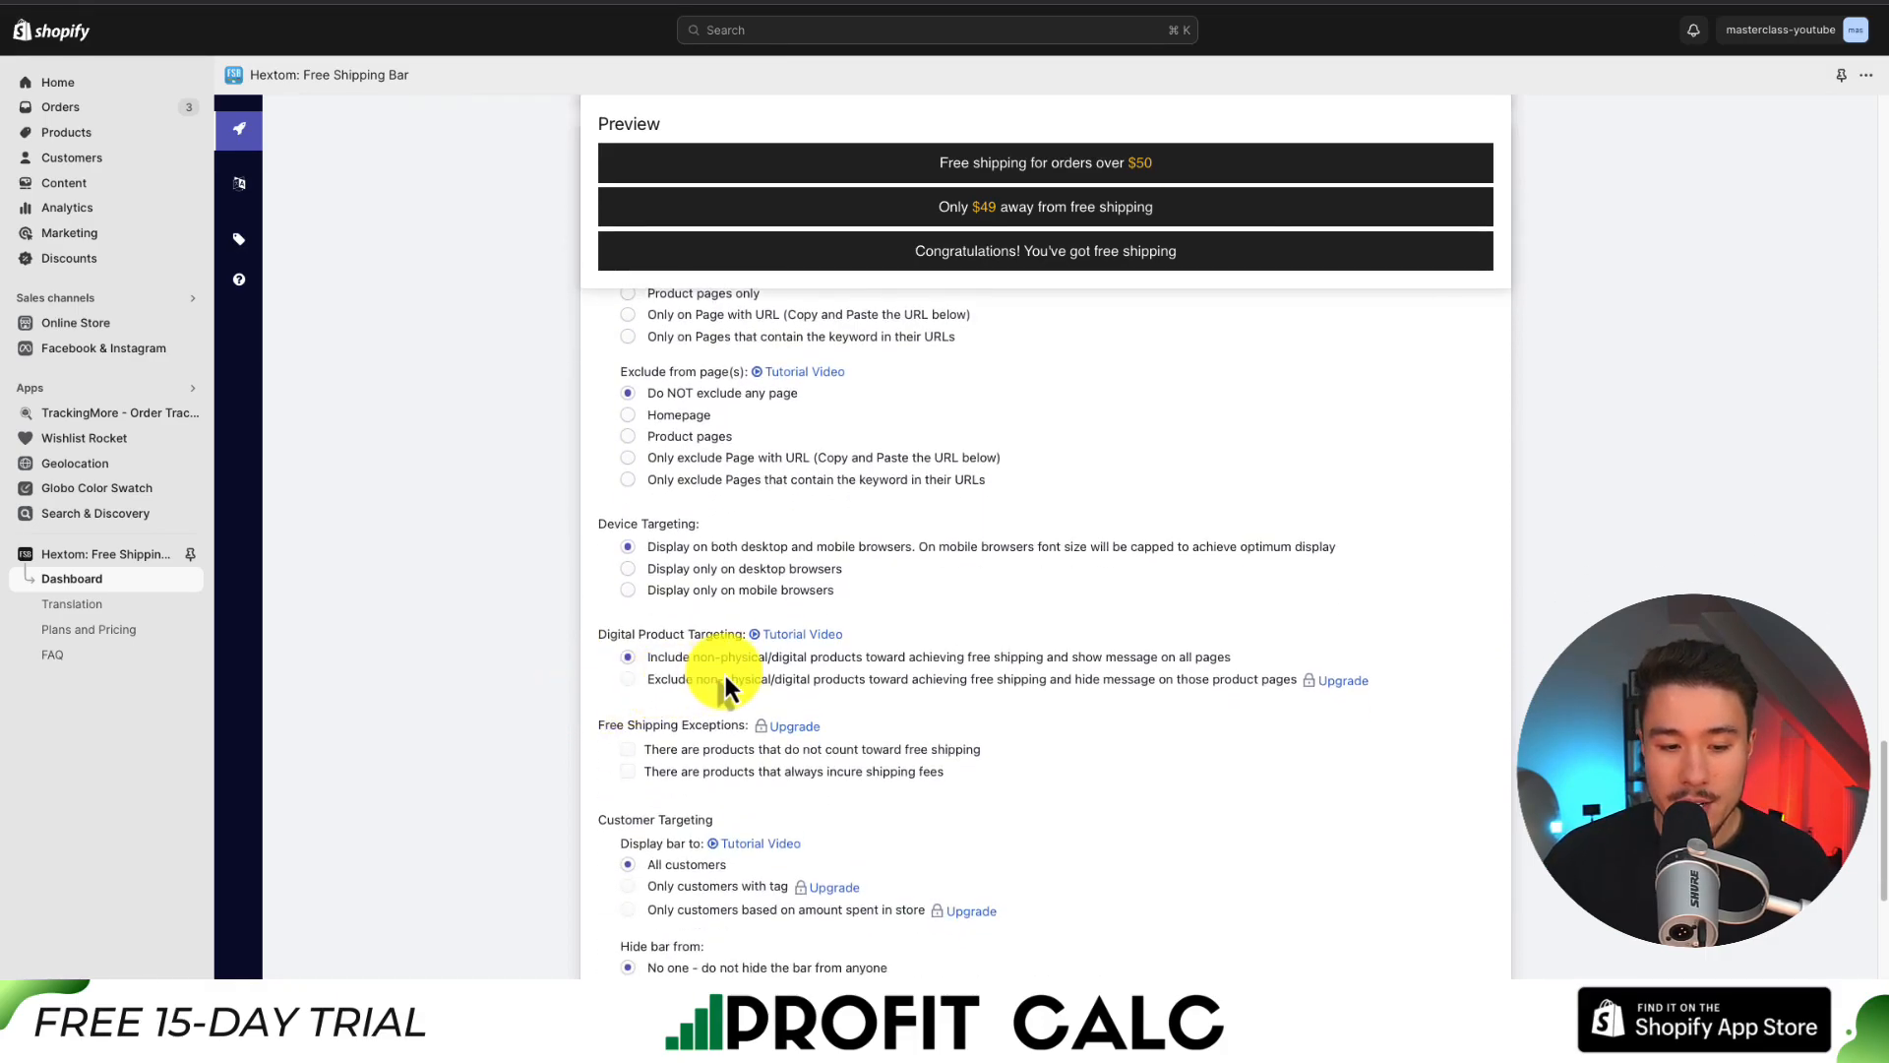
pyautogui.scroll(-1, 724, 675)
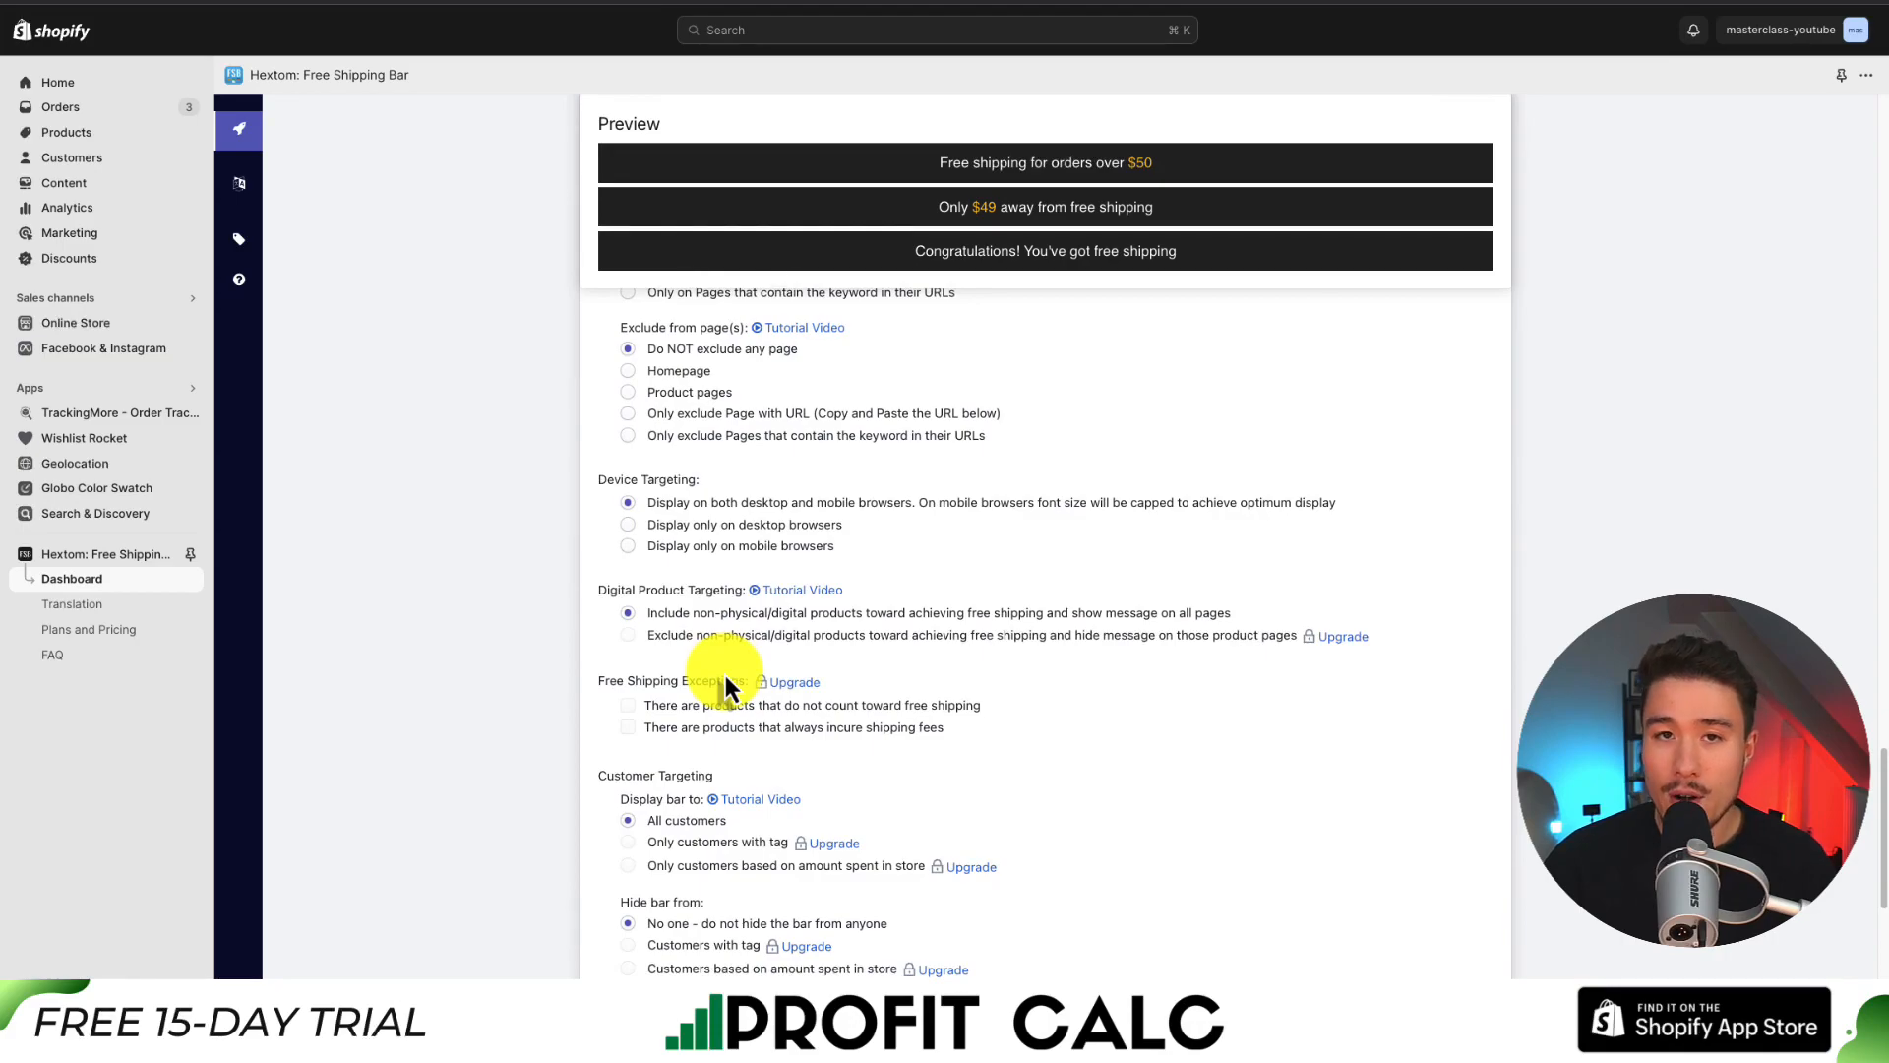
# - Save the new free shipping bar and return to the bar dashboard
pyautogui.scroll(-10, 725, 675)
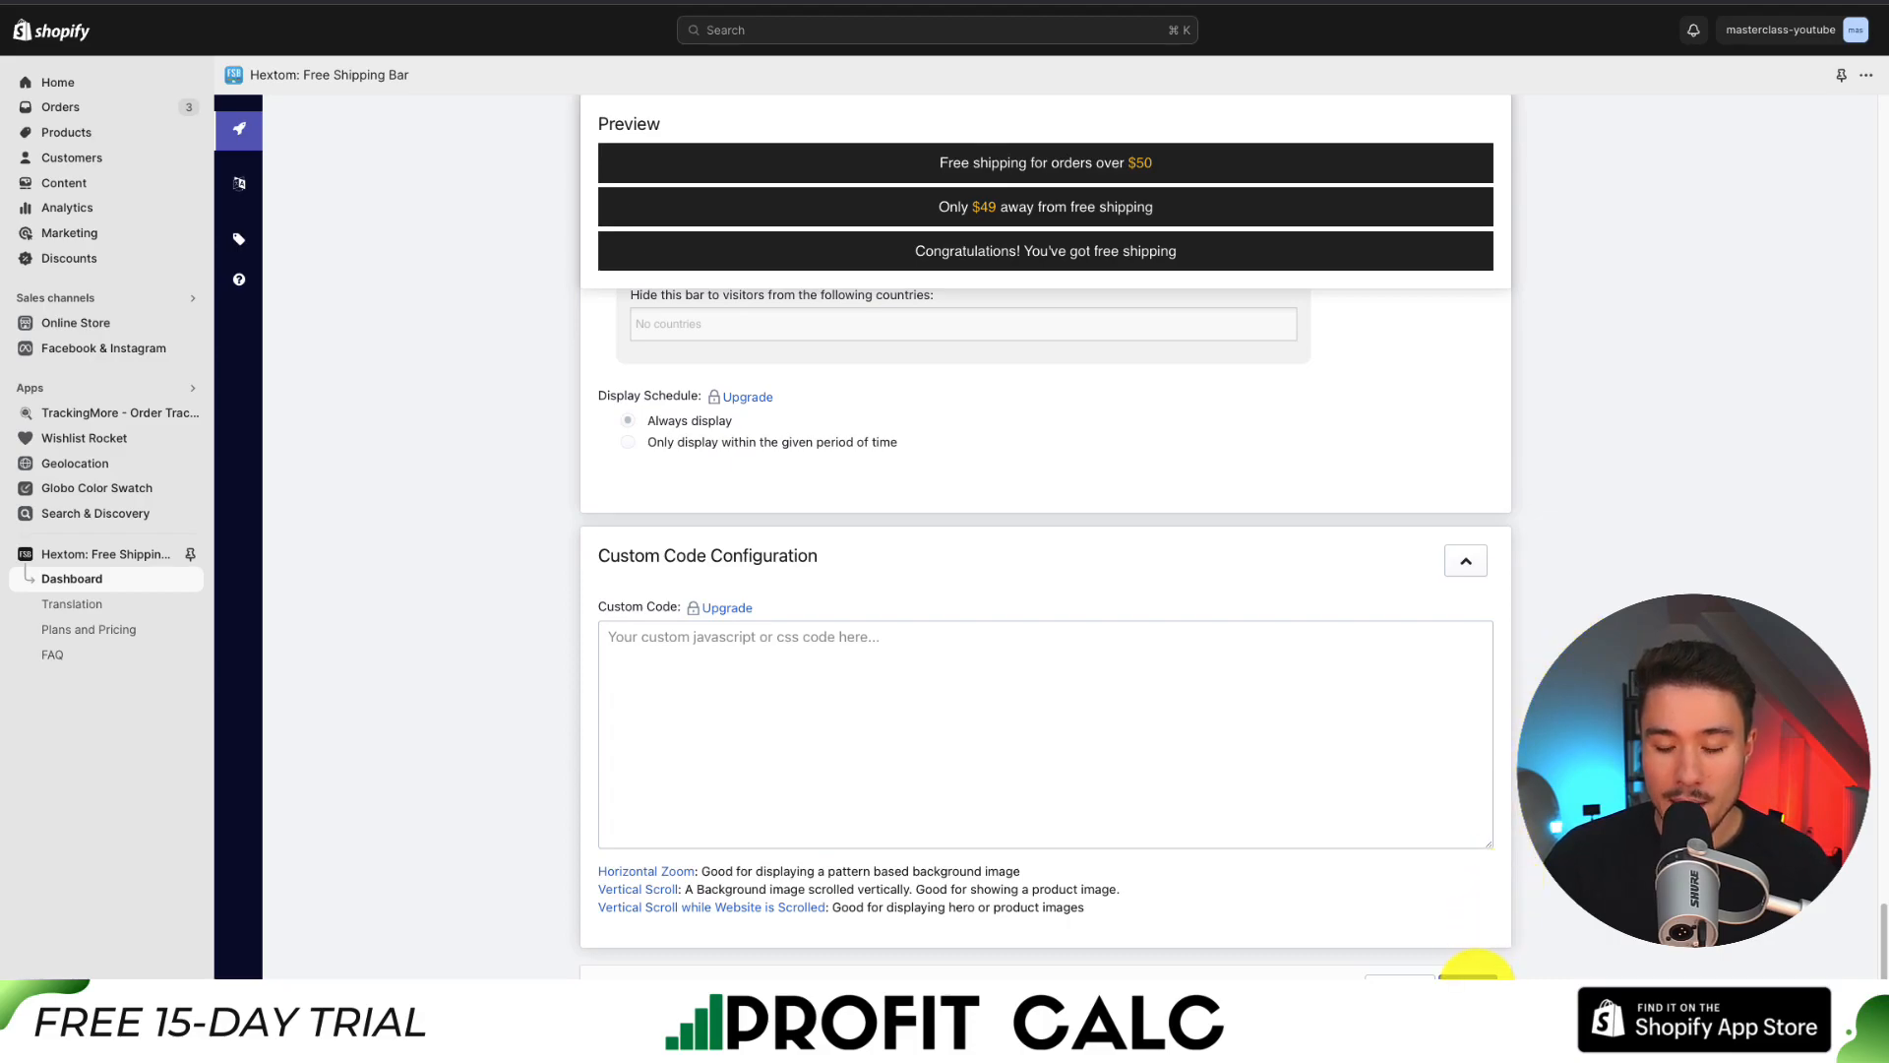
pyautogui.click(1471, 974)
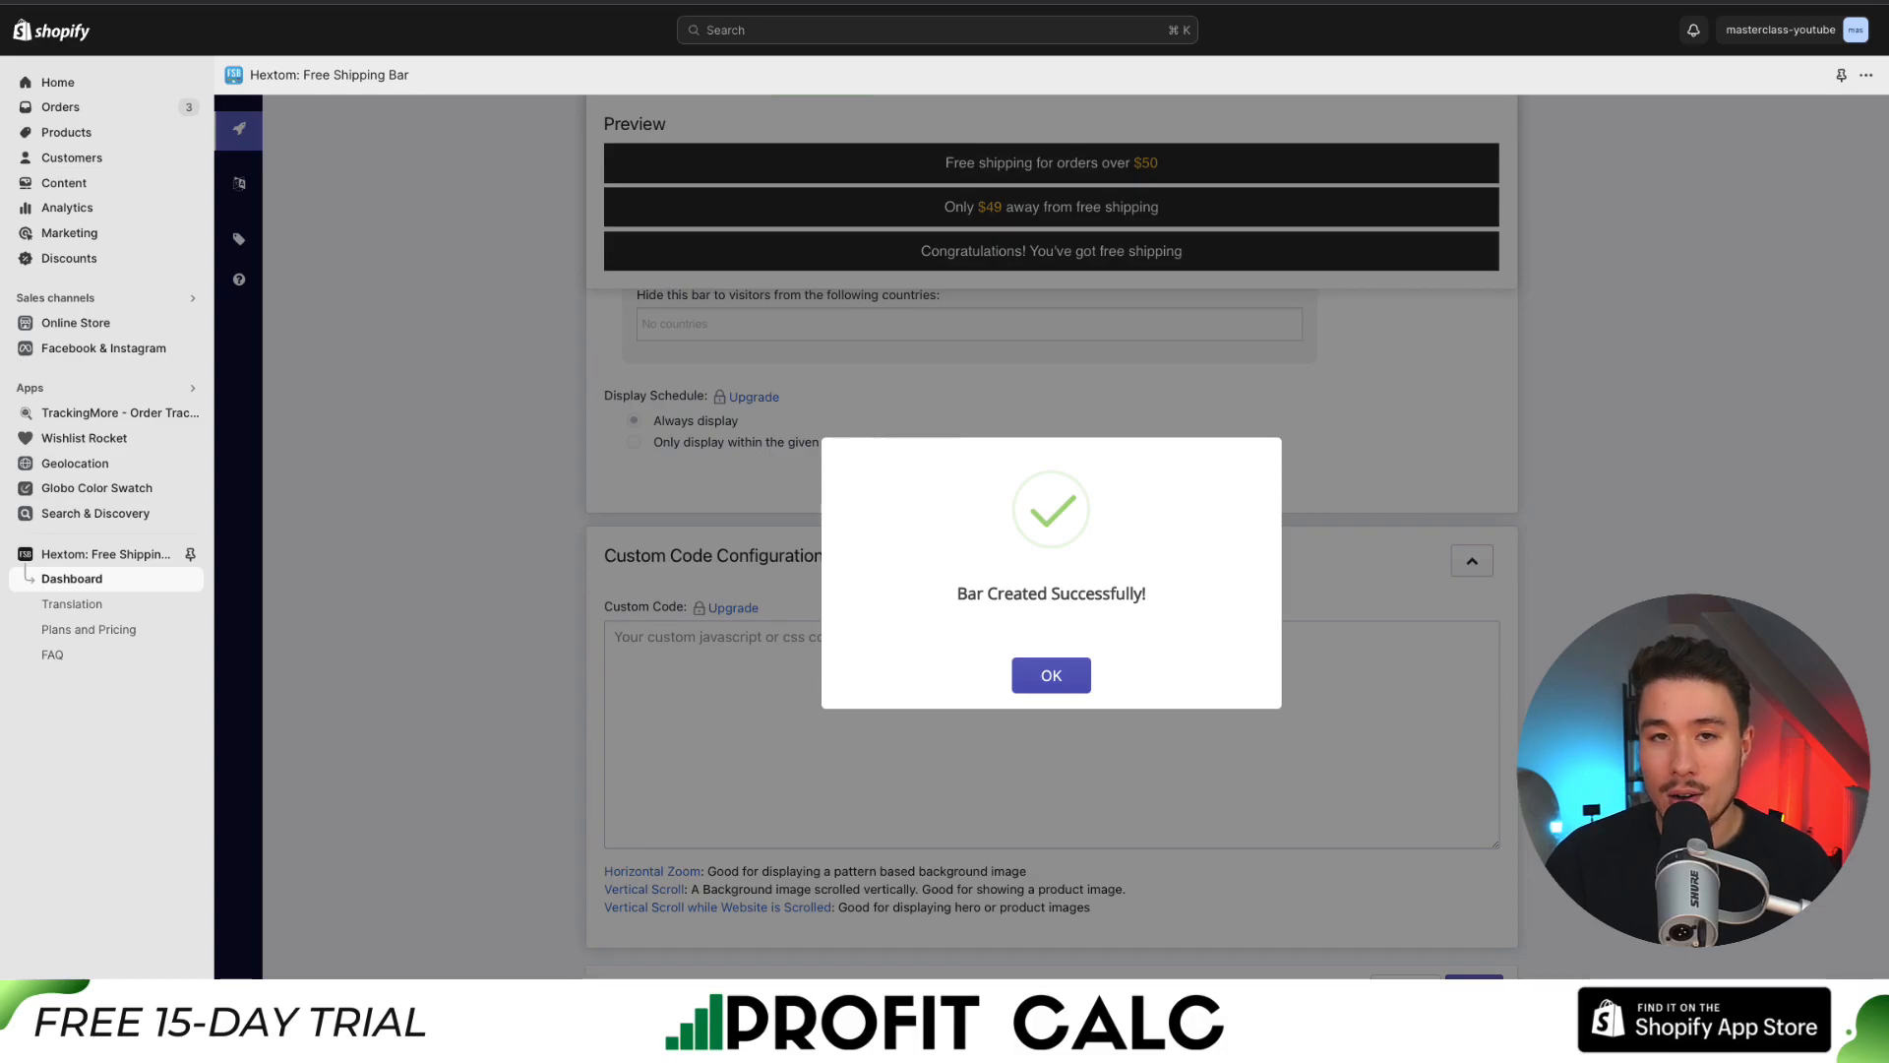
pyautogui.click(1049, 684)
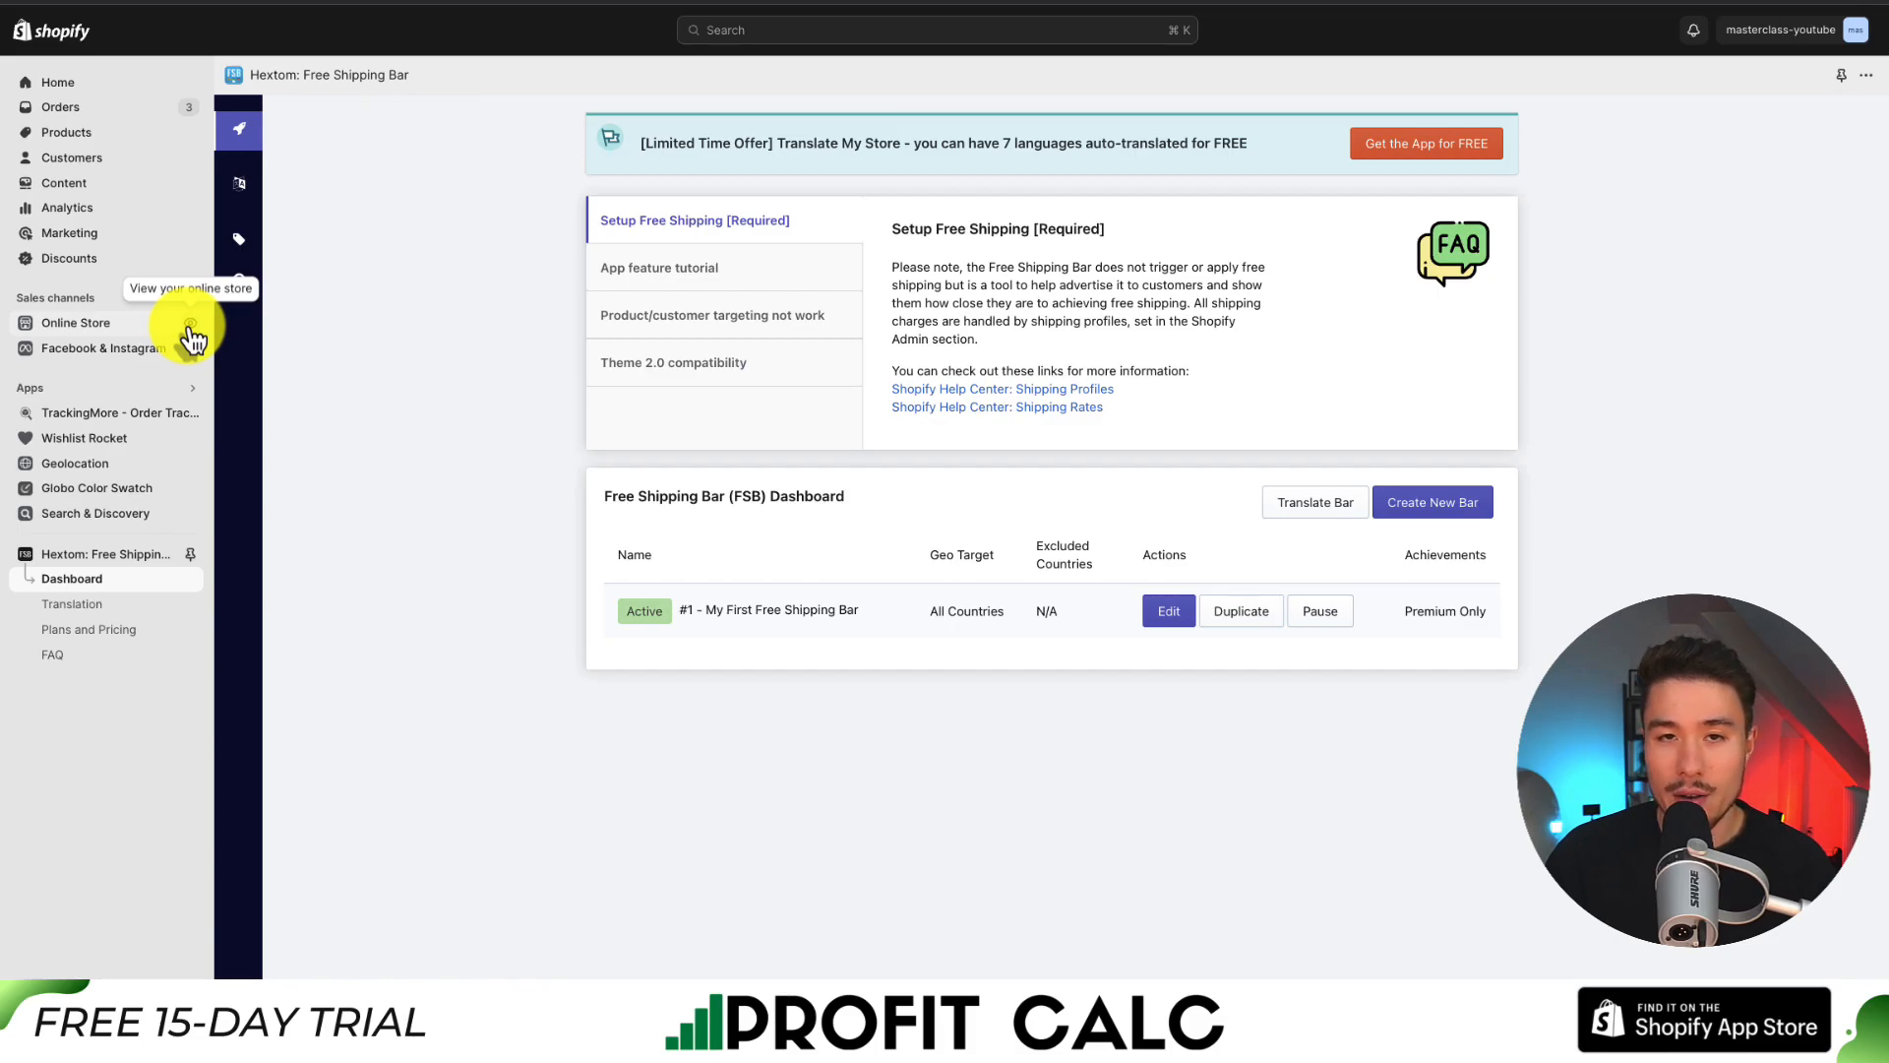
# - View the live online store and remove the Outdoor Camping Bag from its cart
pyautogui.click(191, 327)
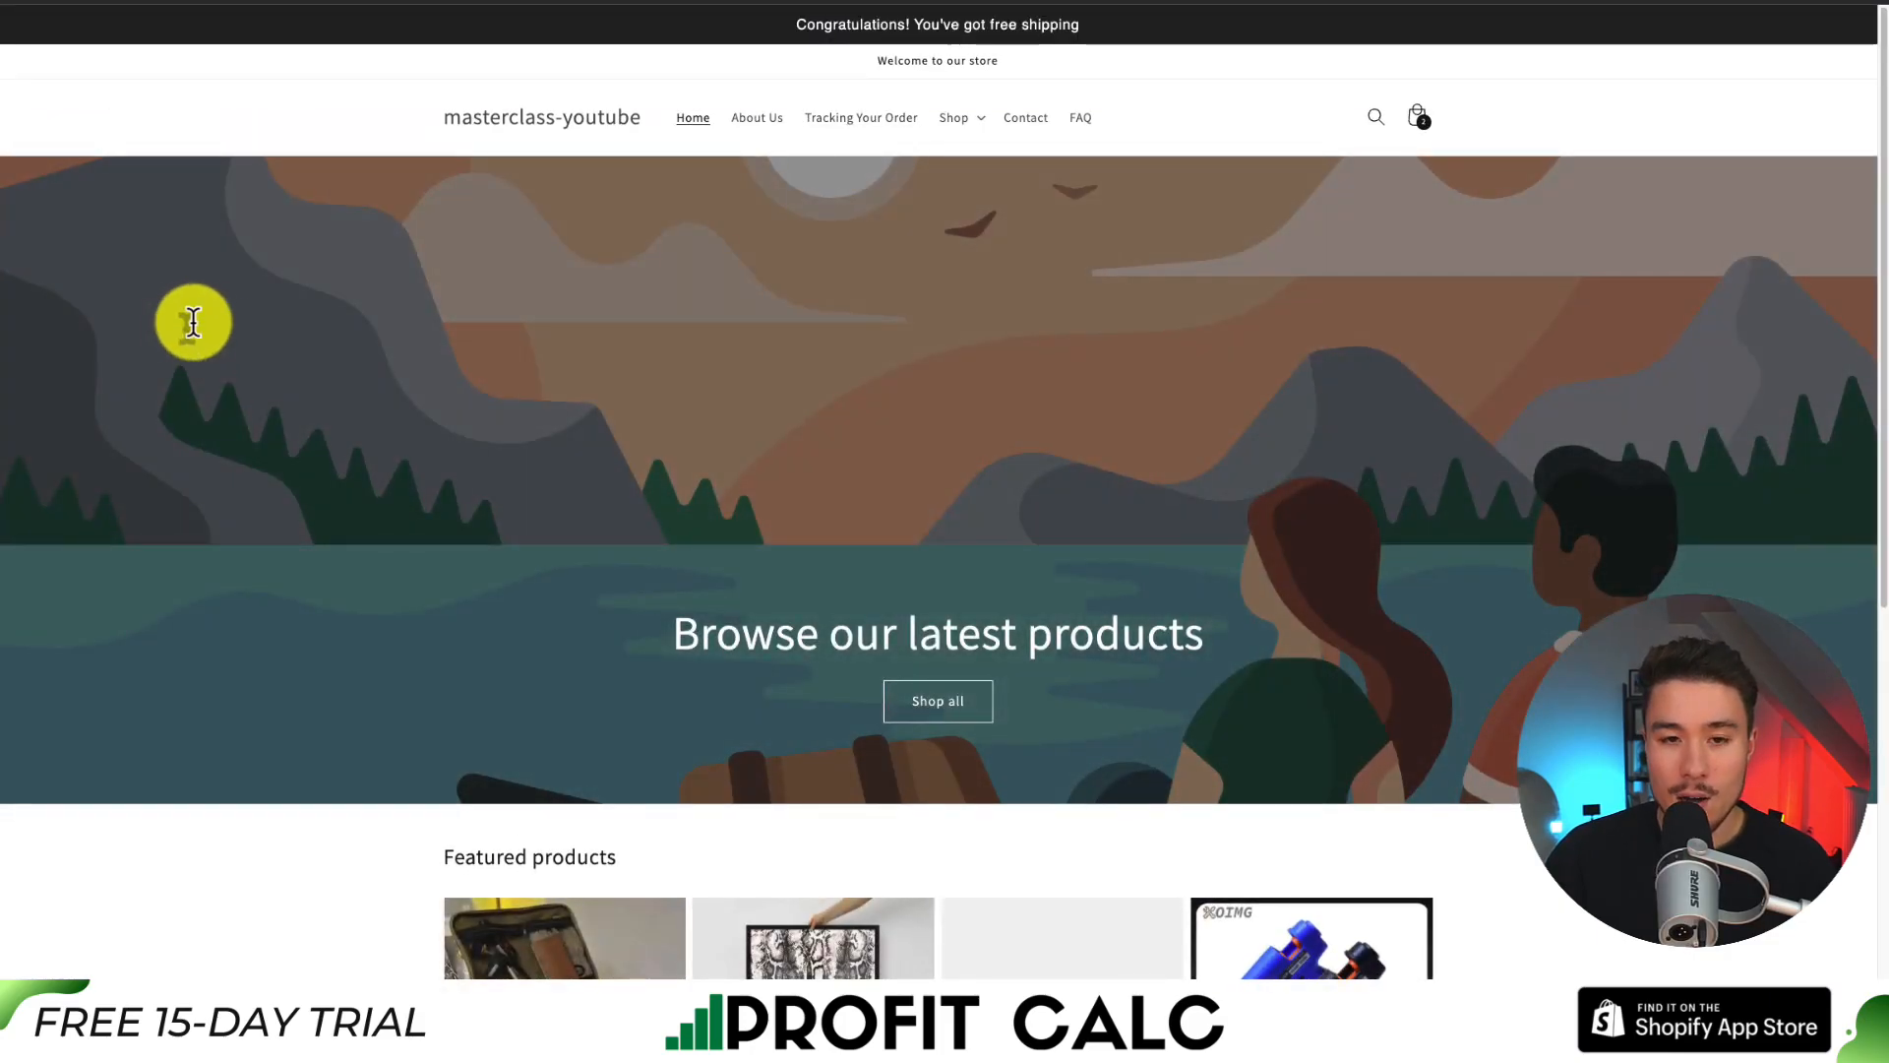
pyautogui.click(1418, 120)
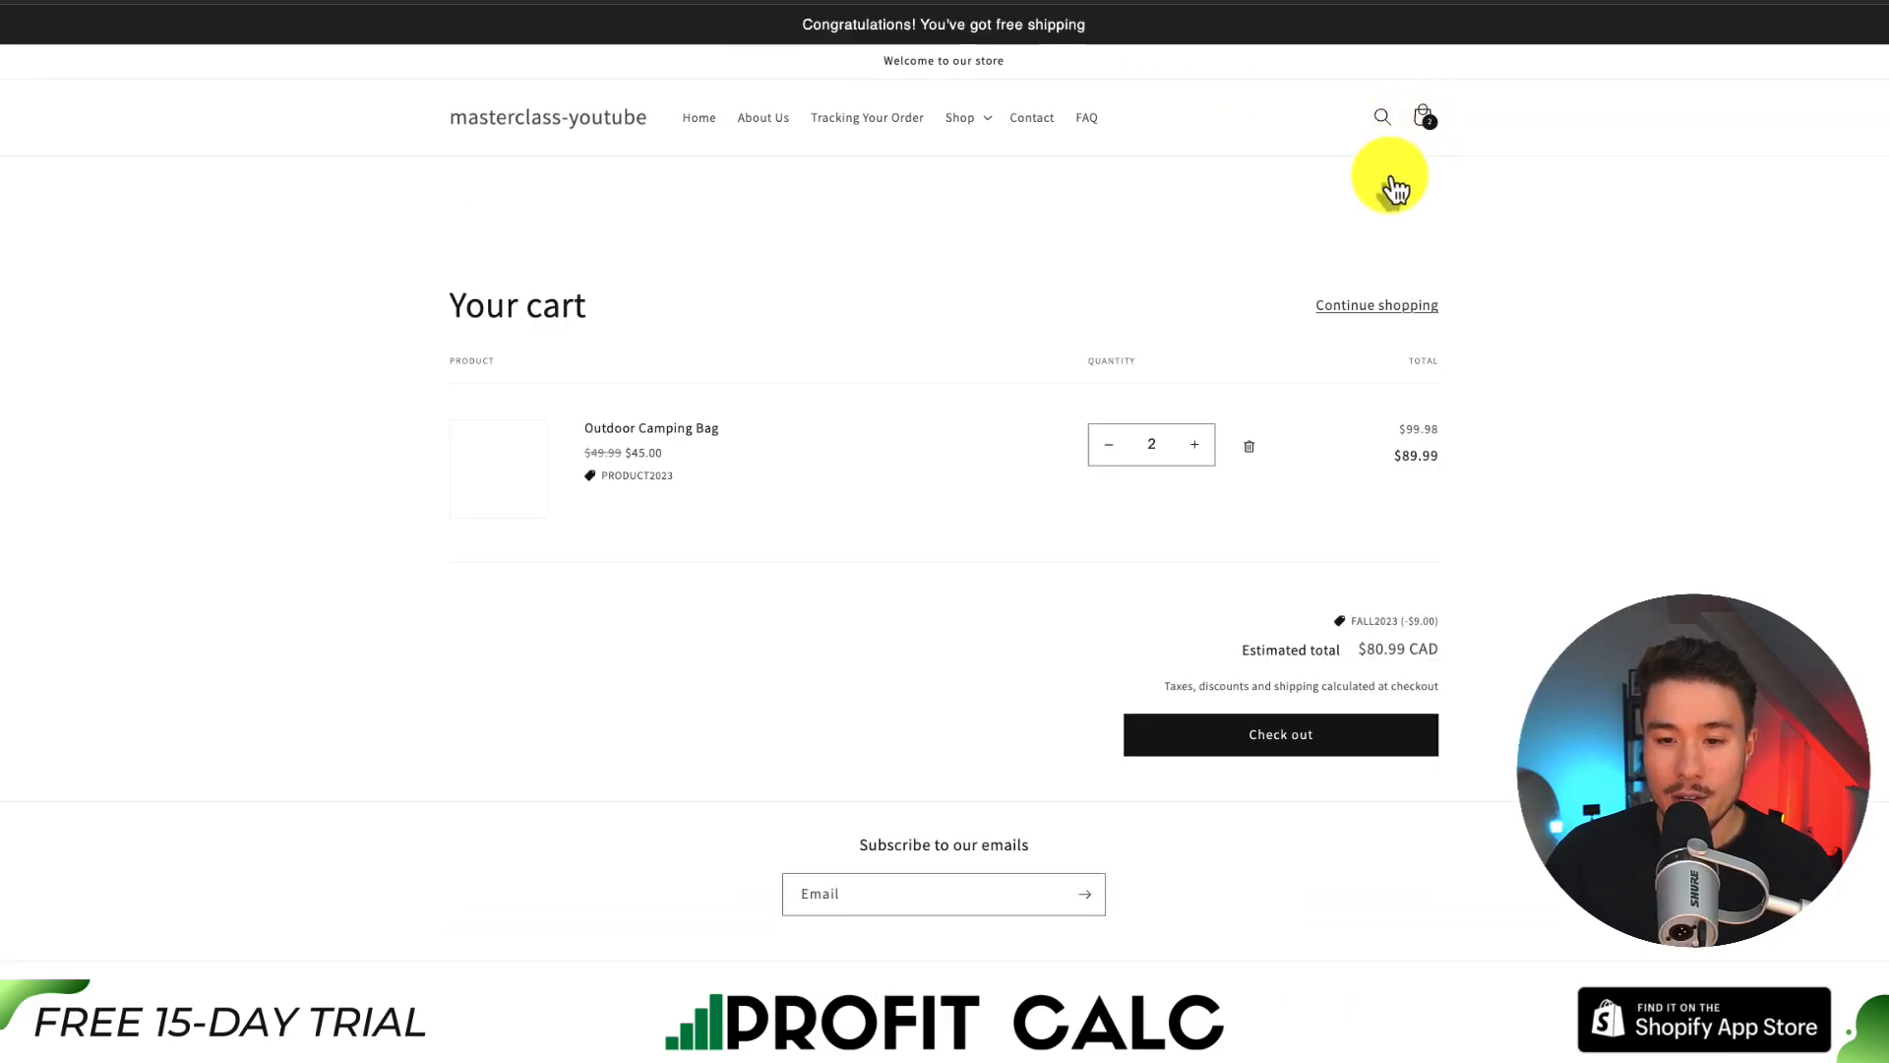
pyautogui.click(1250, 448)
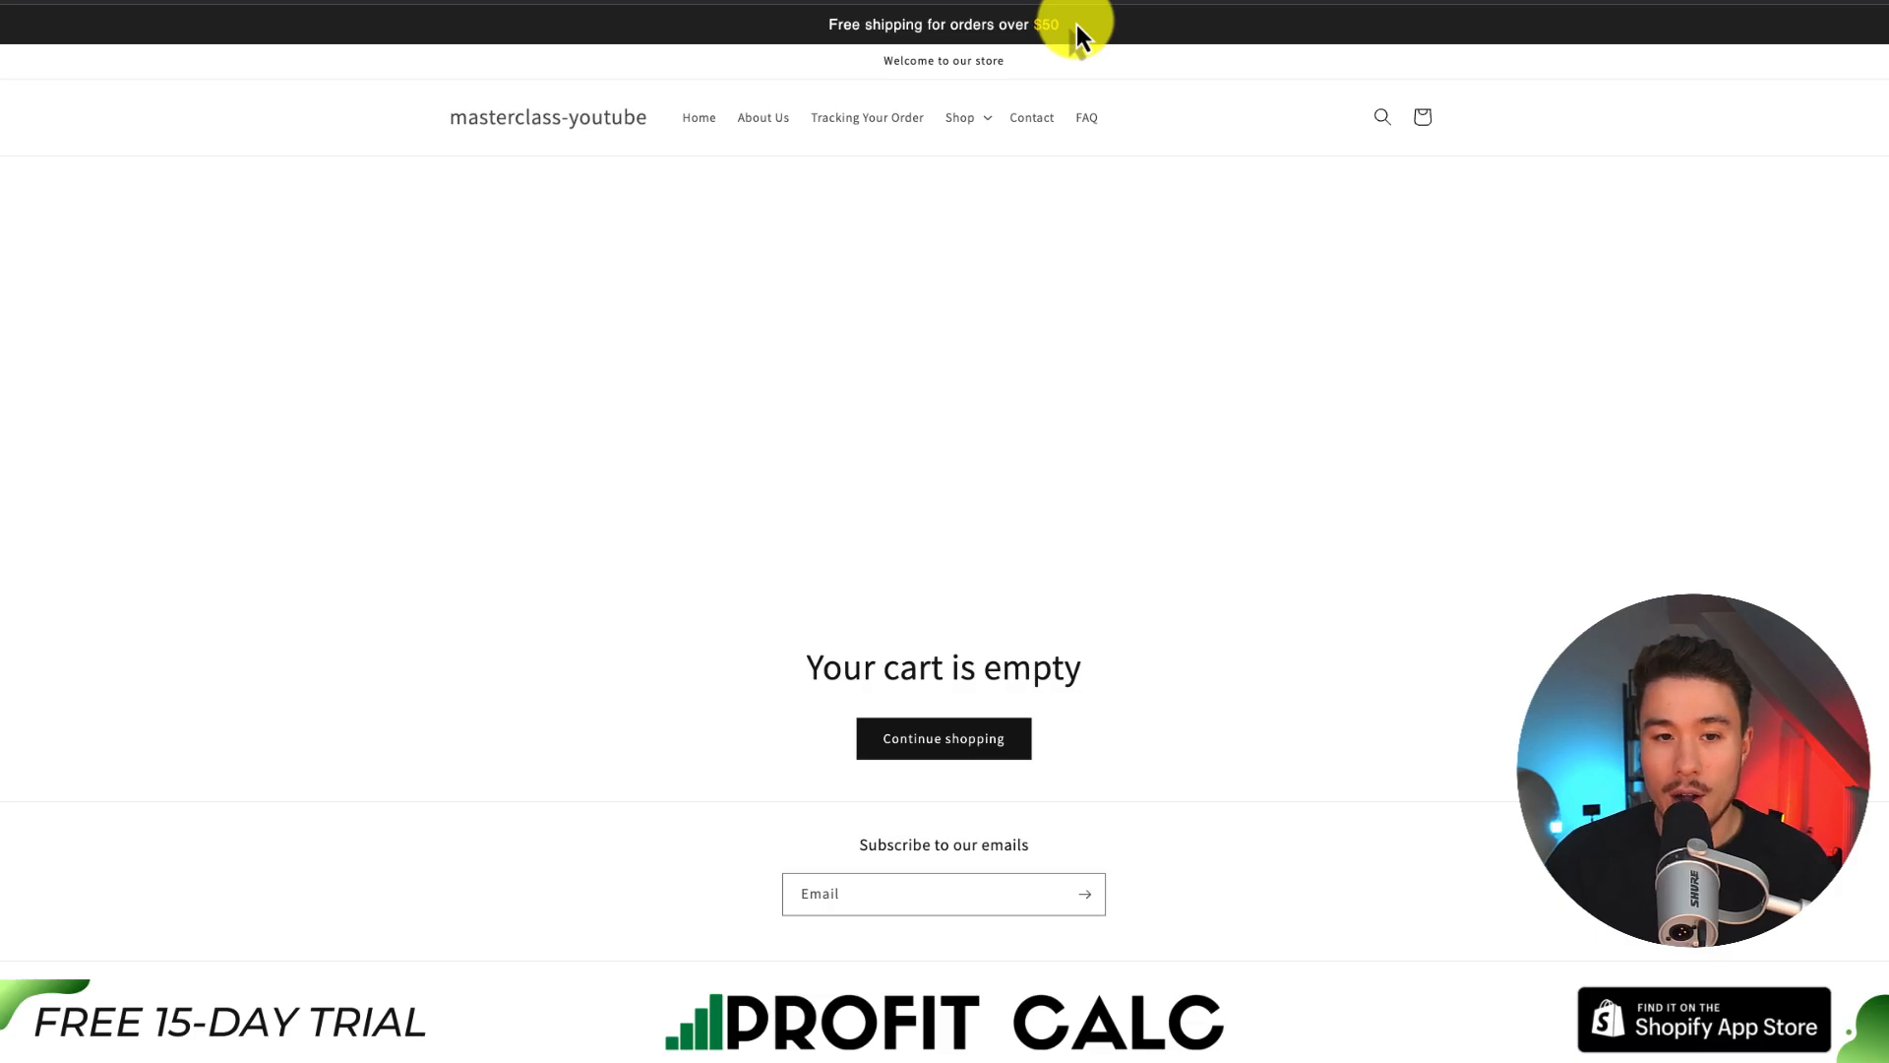
# - From the store's home page, add the Hot Melt Glue Gun Mini Household Industrial Guns Heat product to the cart
pyautogui.click(709, 131)
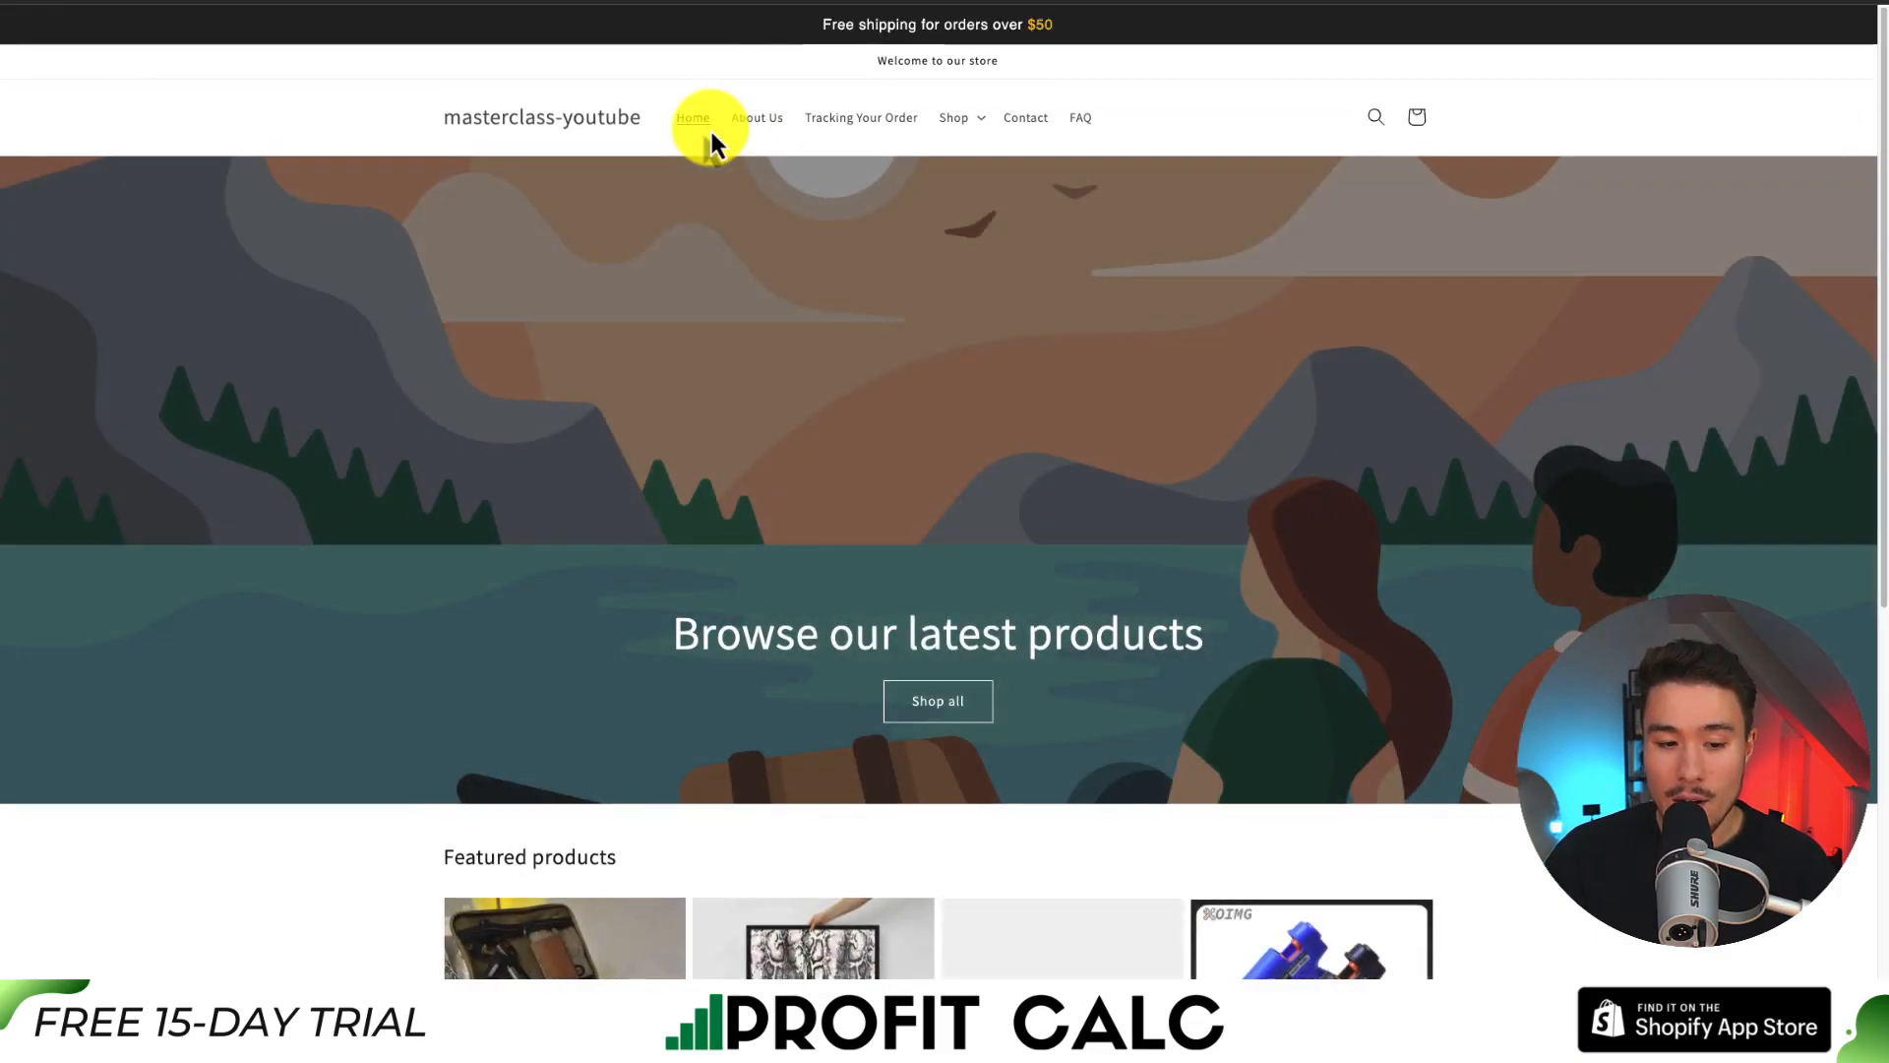
pyautogui.scroll(-3, 689, 422)
pyautogui.scroll(-1, 1323, 797)
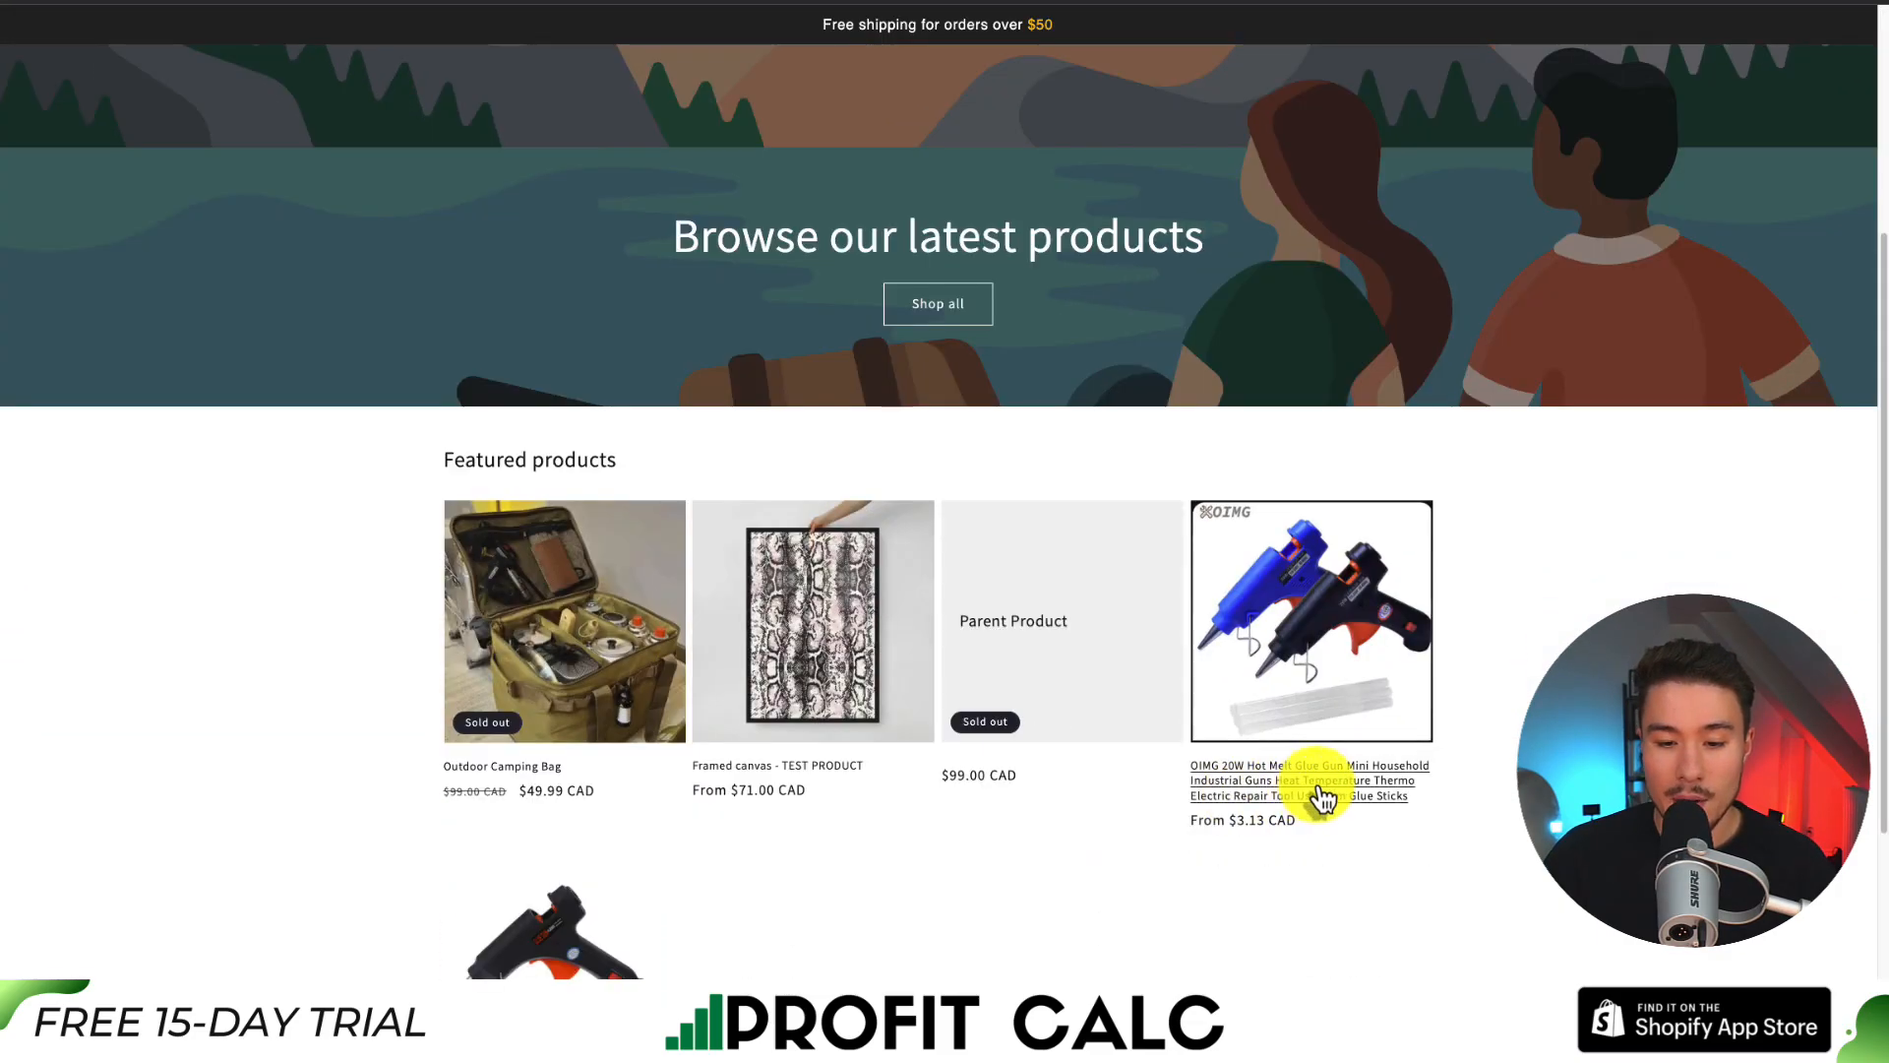
pyautogui.click(1323, 797)
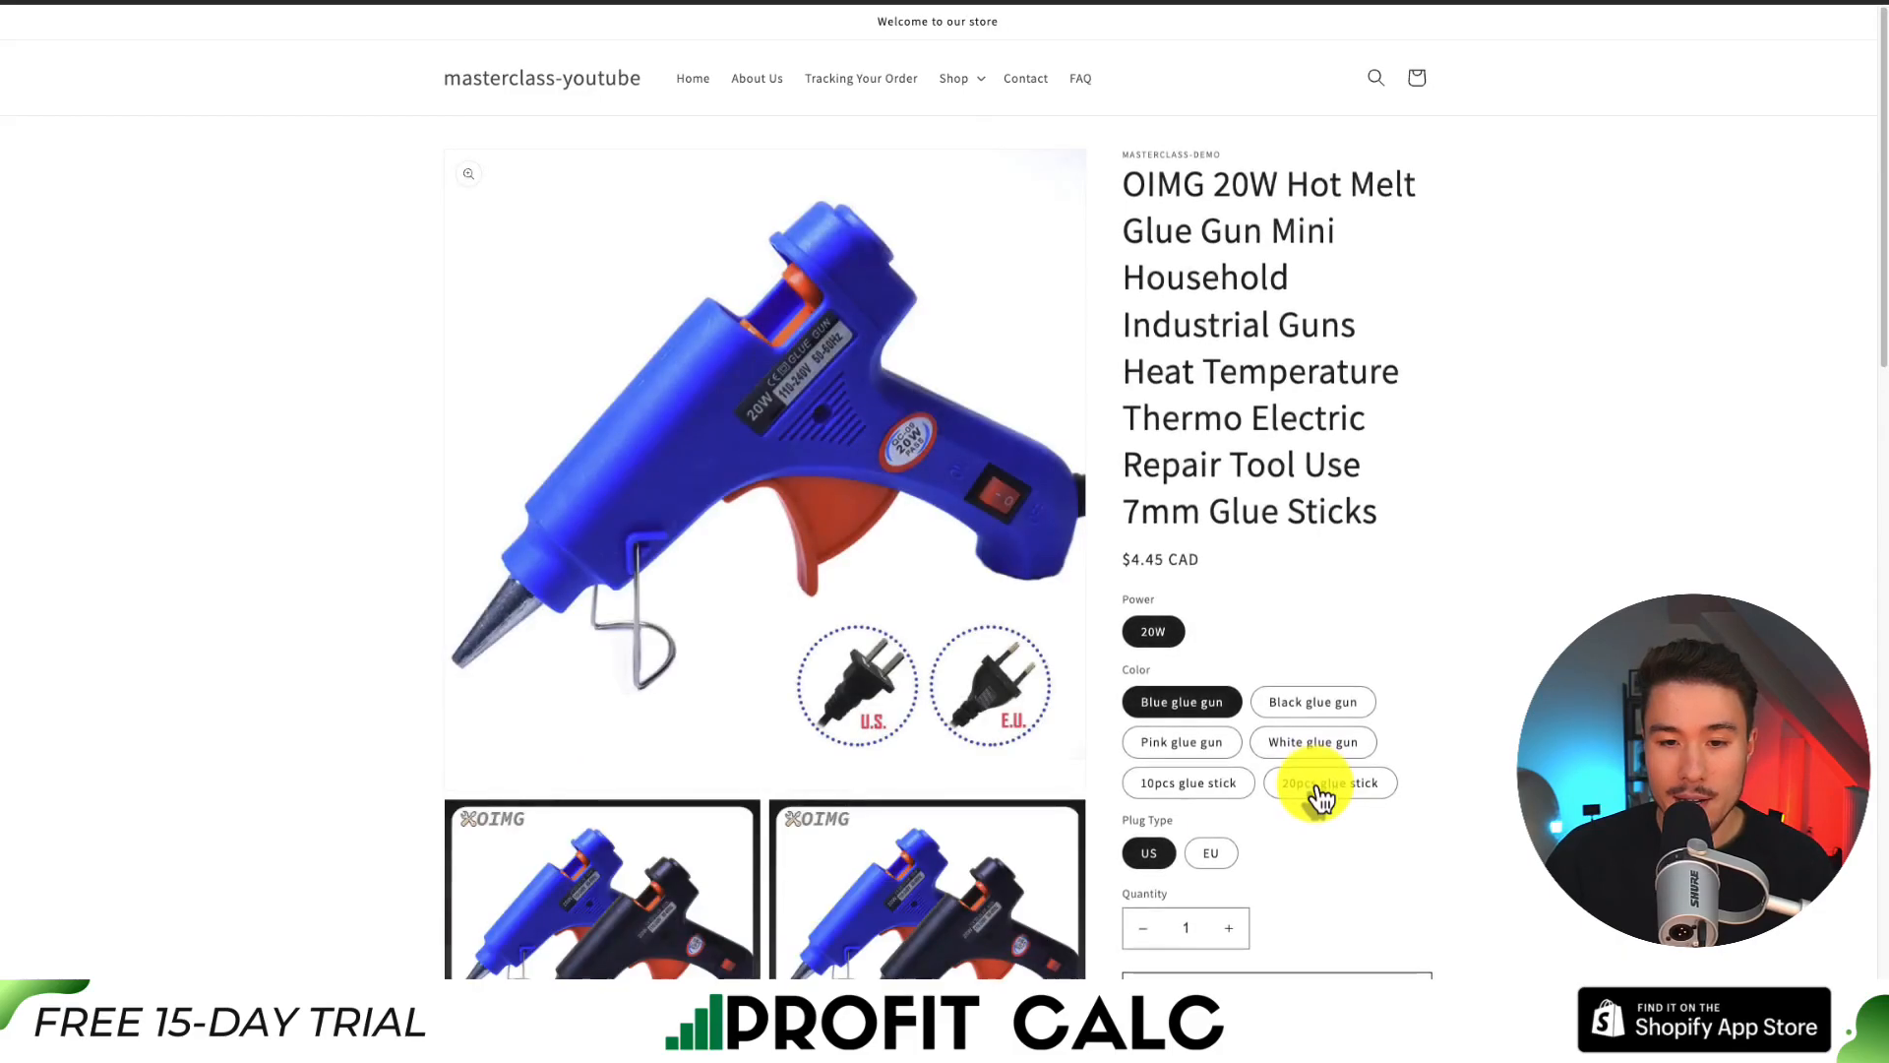
pyautogui.click(1189, 980)
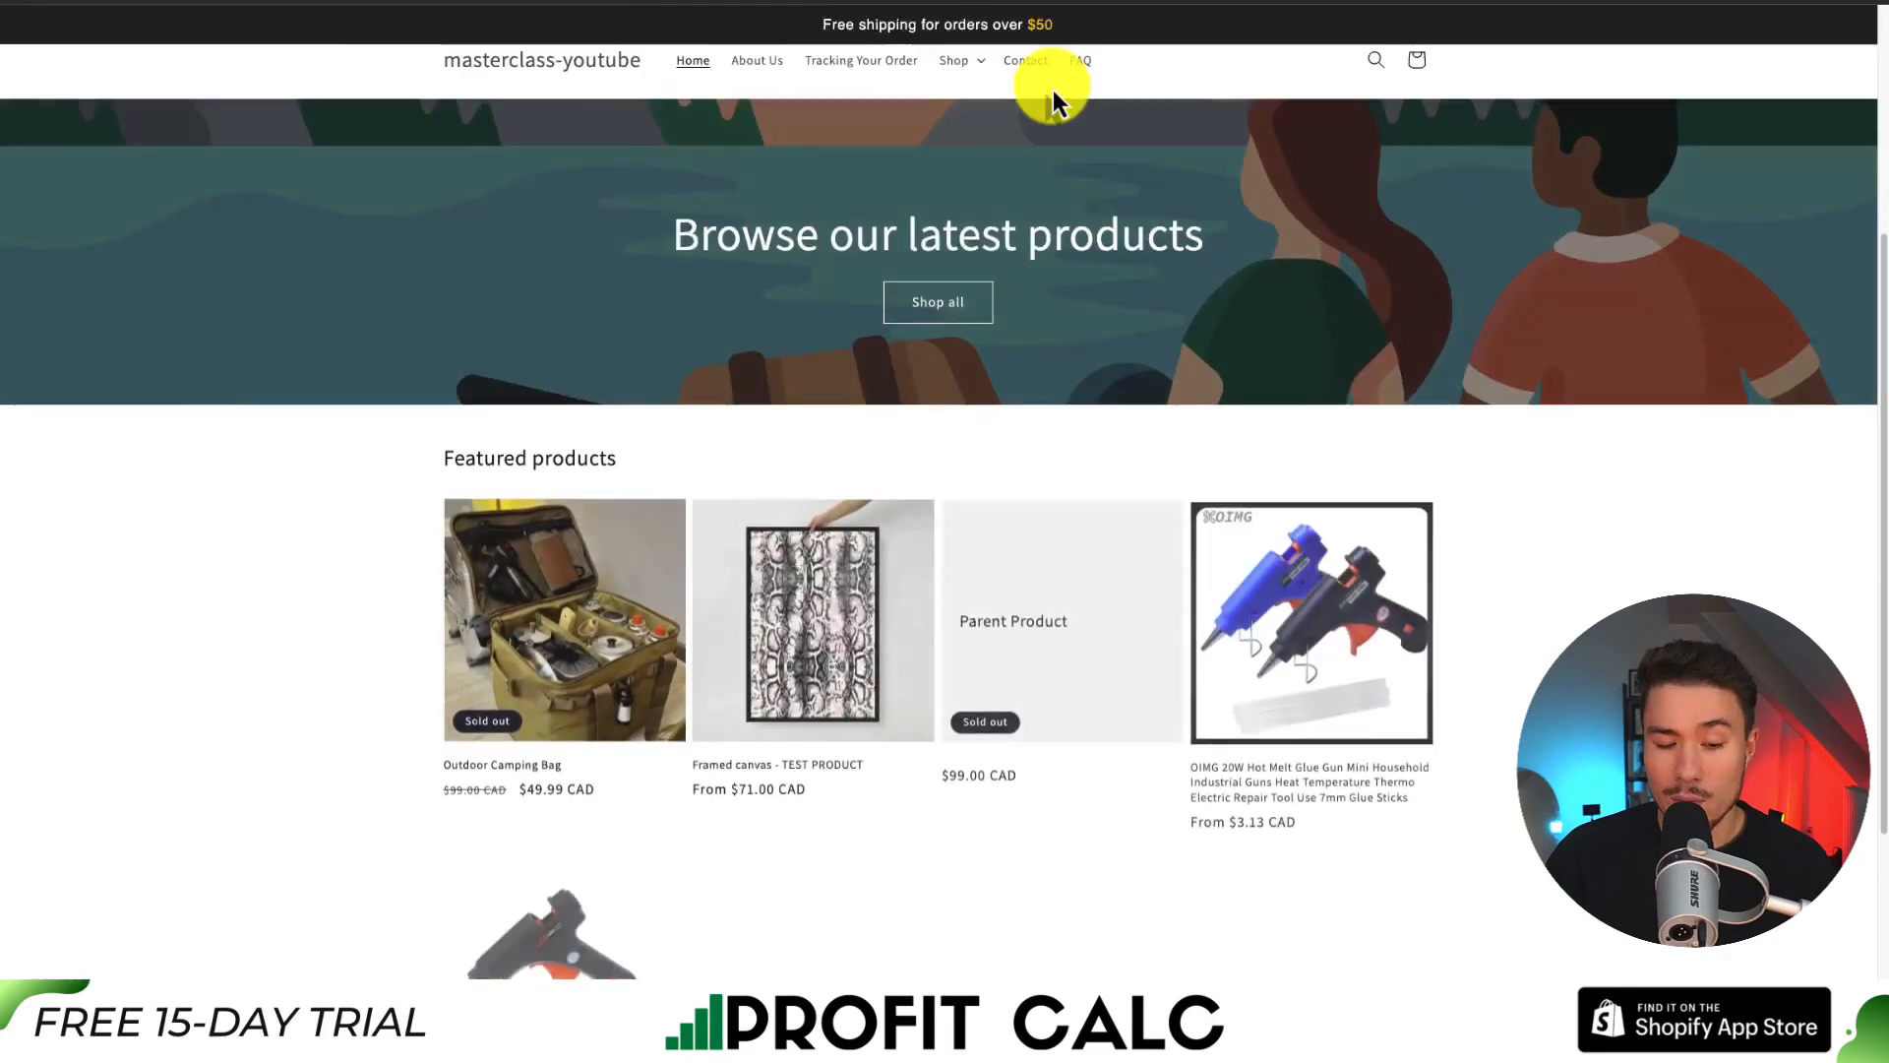
pyautogui.scroll(-2, 1033, 118)
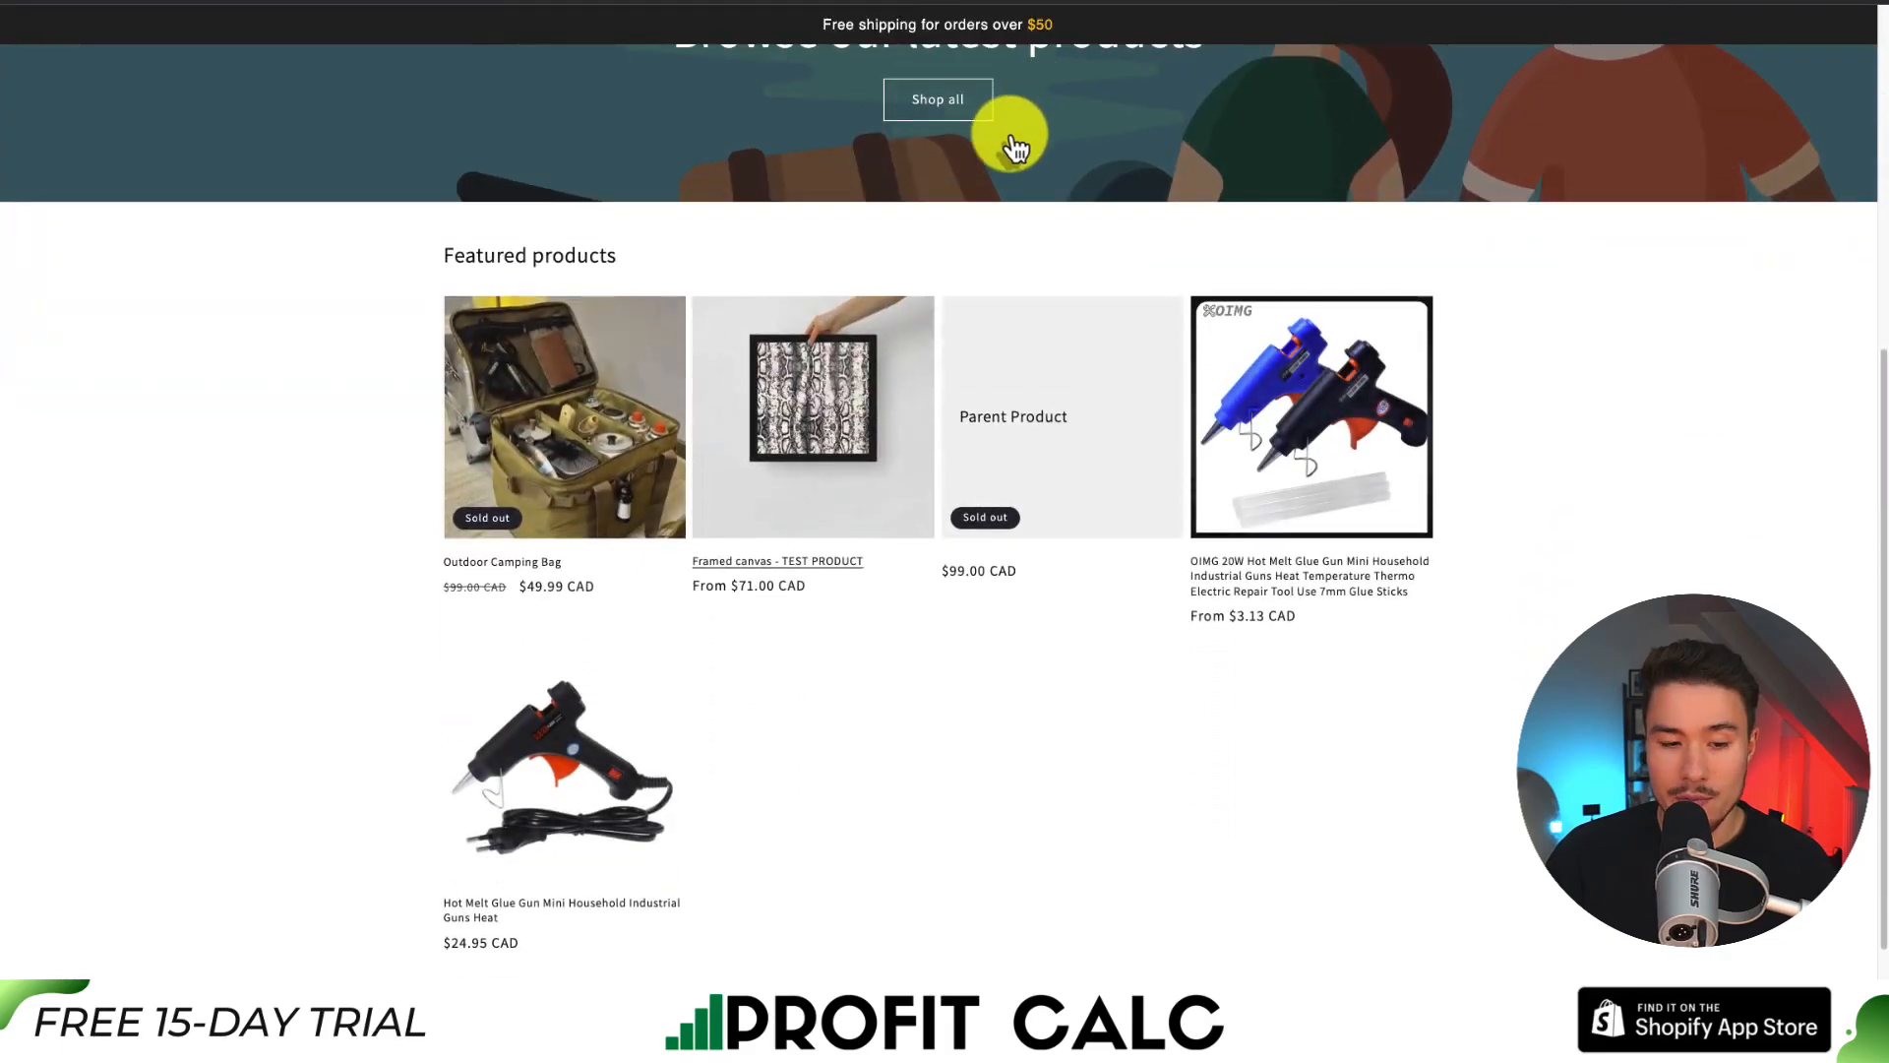
pyautogui.scroll(-2, 1022, 138)
pyautogui.click(555, 636)
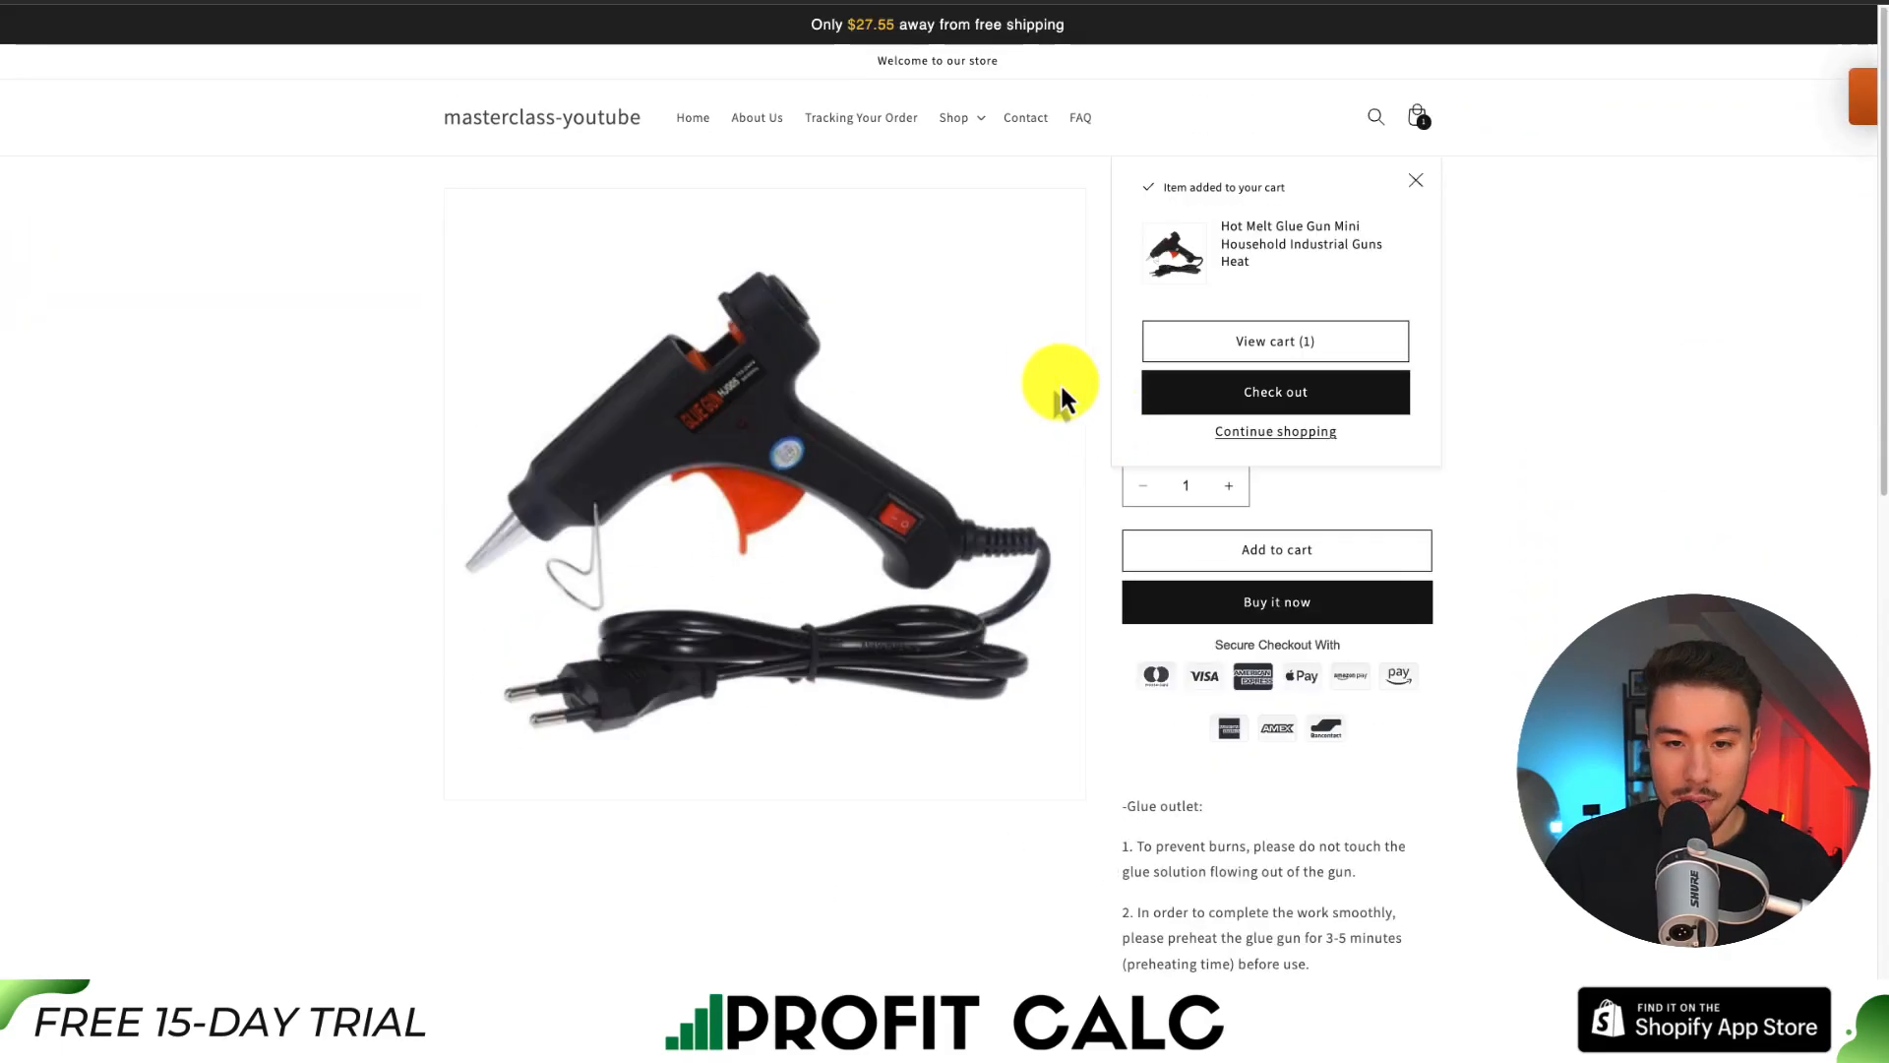
# - Switch to the Profit Calc dashboard and set its date range to the last 7 days
pyautogui.click(1852, 449)
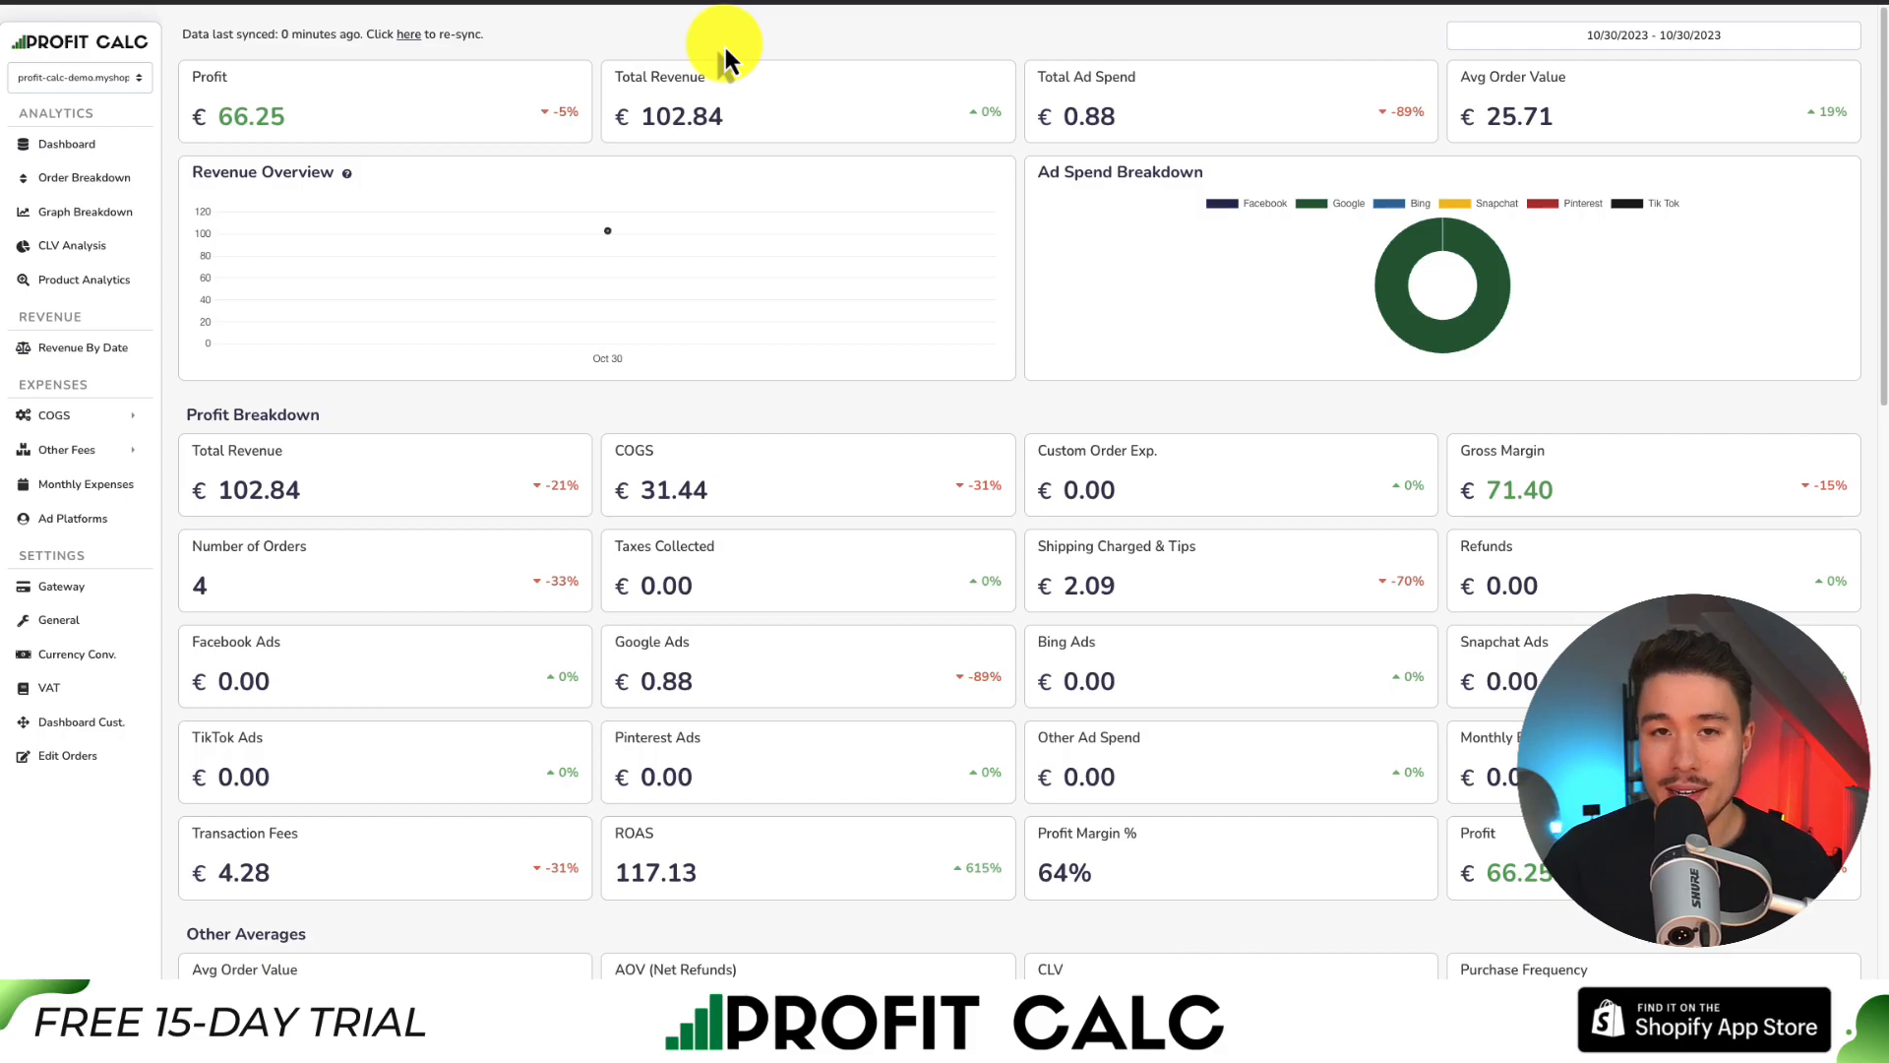
pyautogui.click(1614, 35)
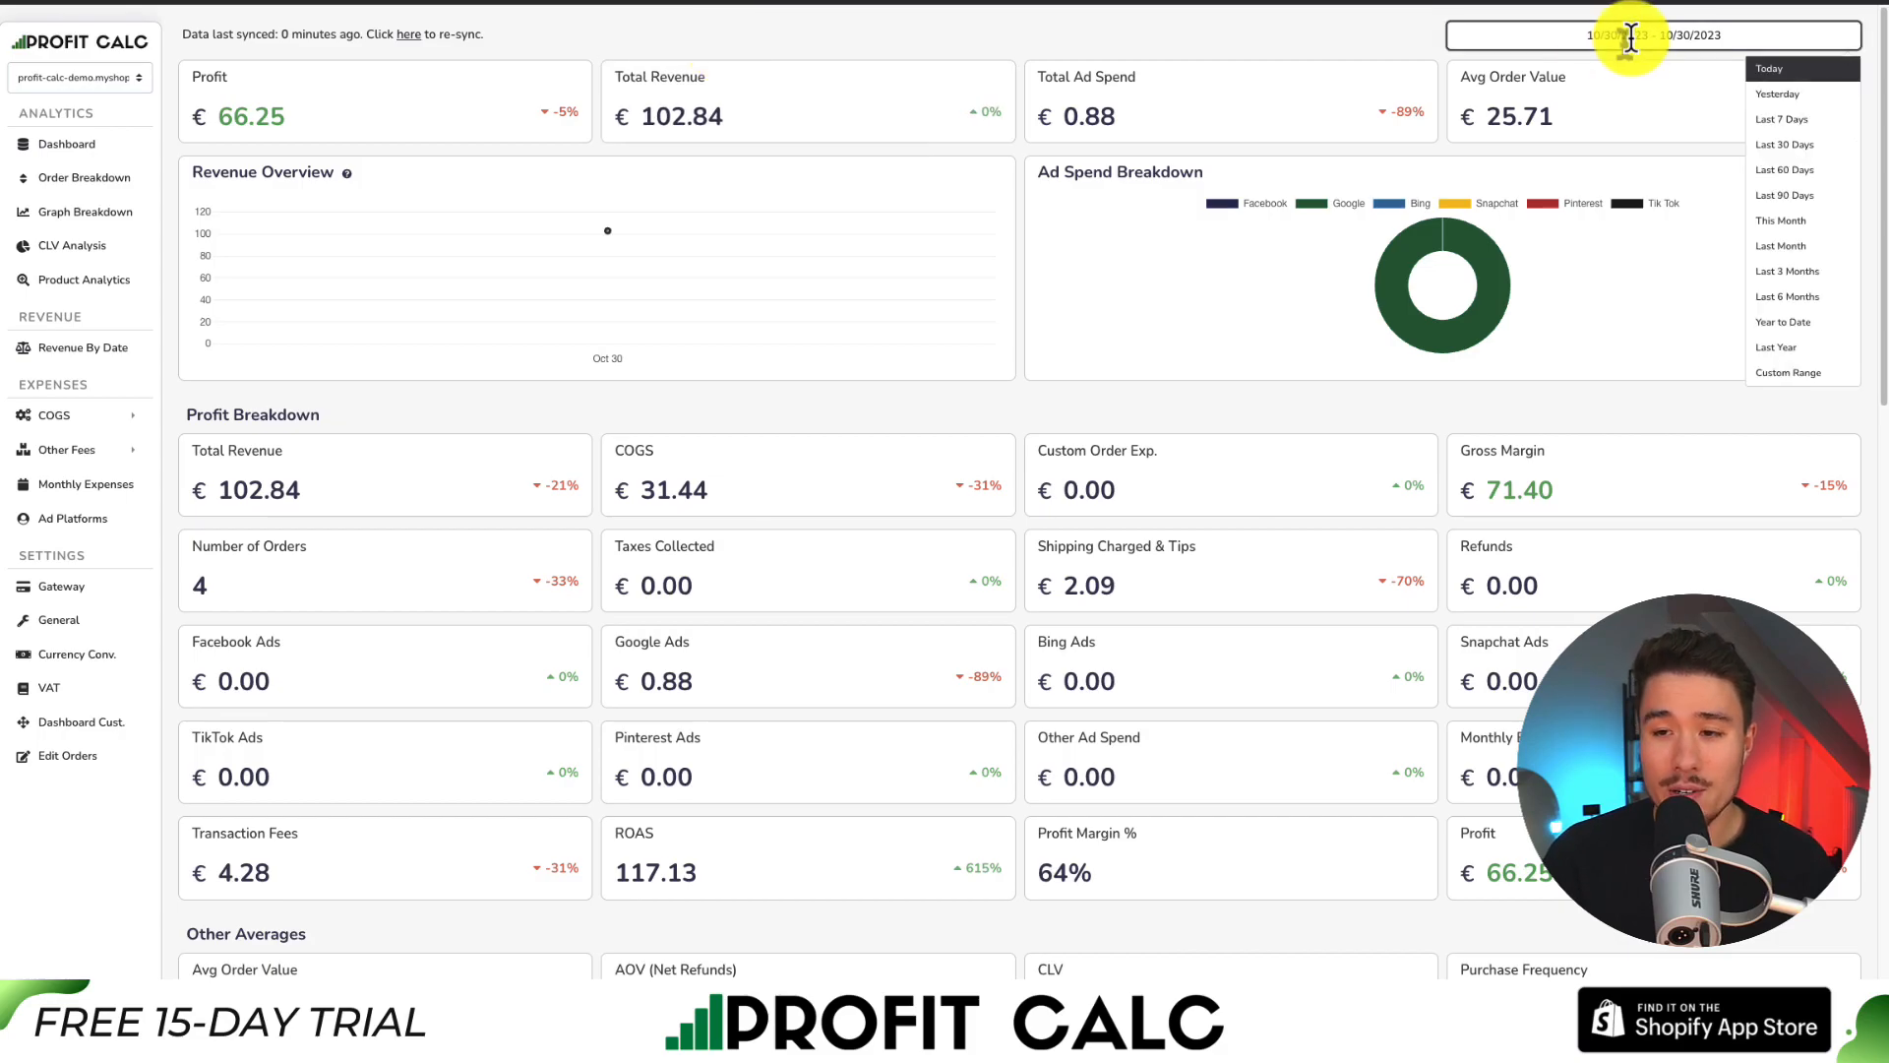
pyautogui.click(1783, 138)
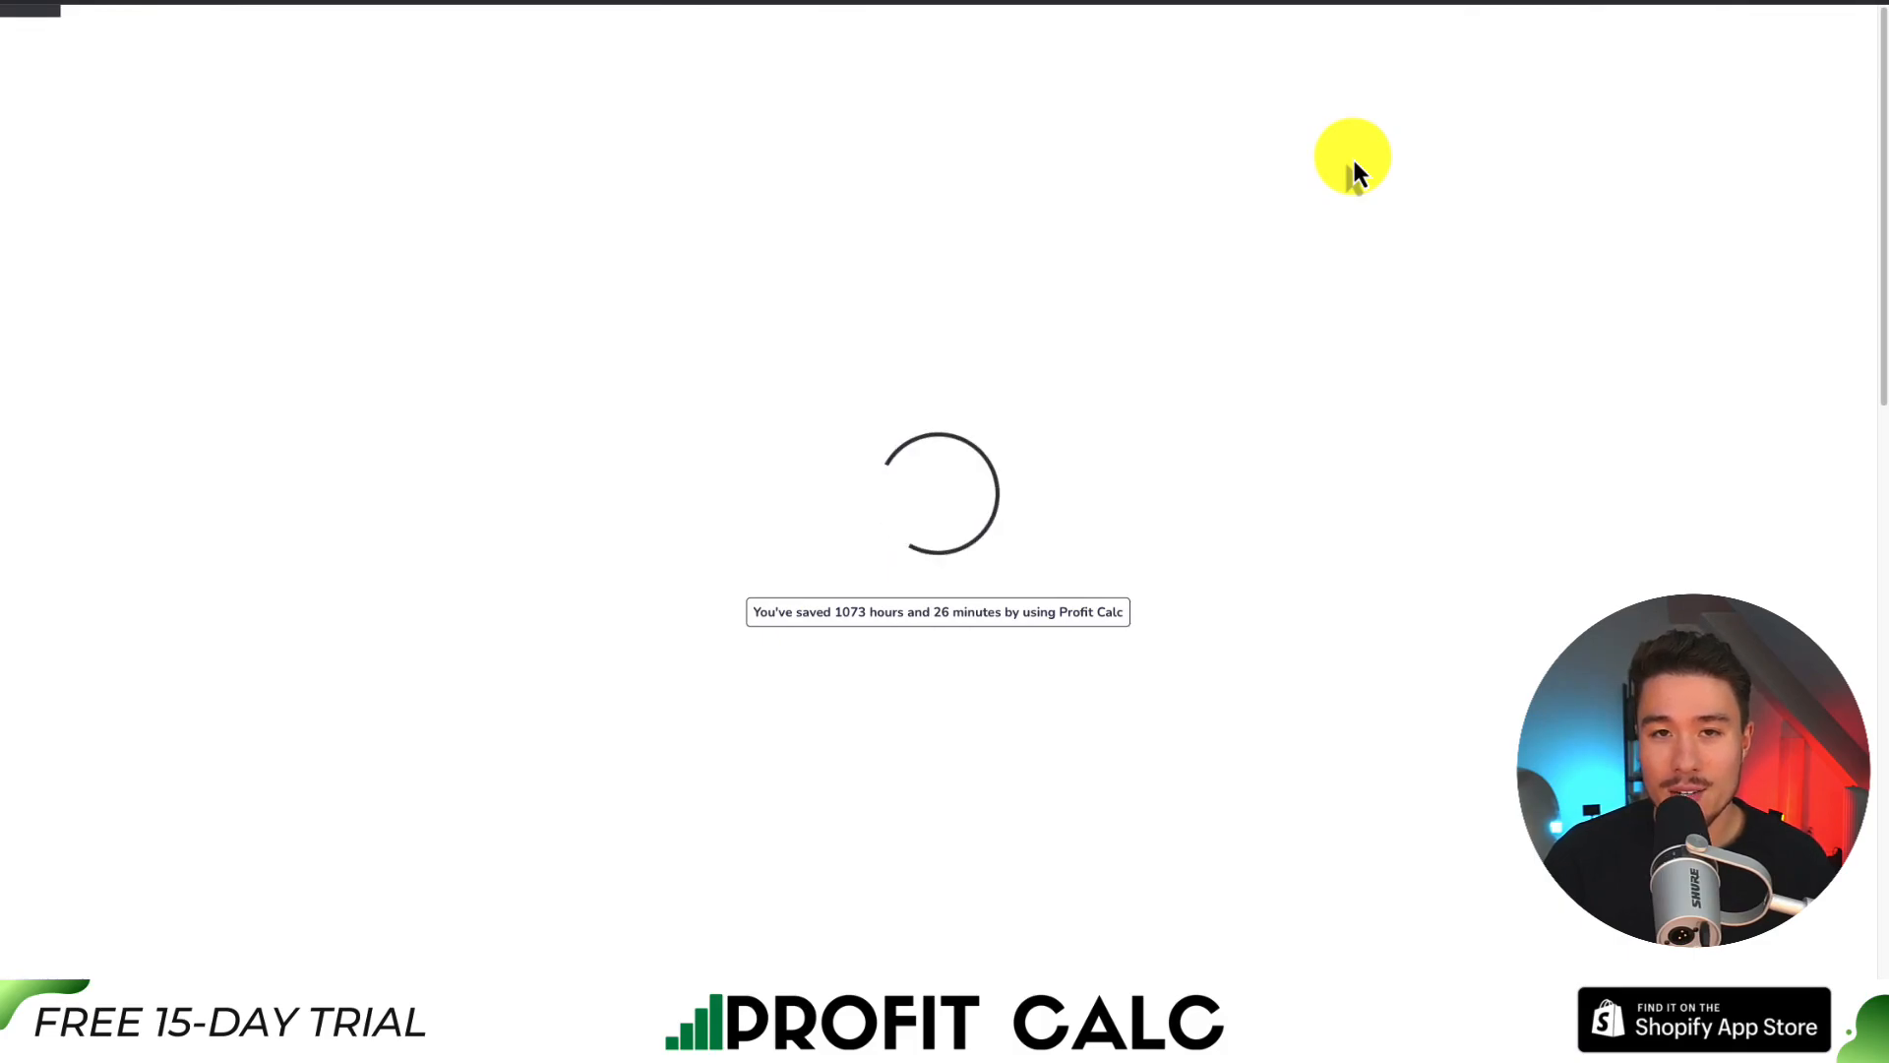
pyautogui.moveTo(1883, 190); pyautogui.dragTo(1821, 144)
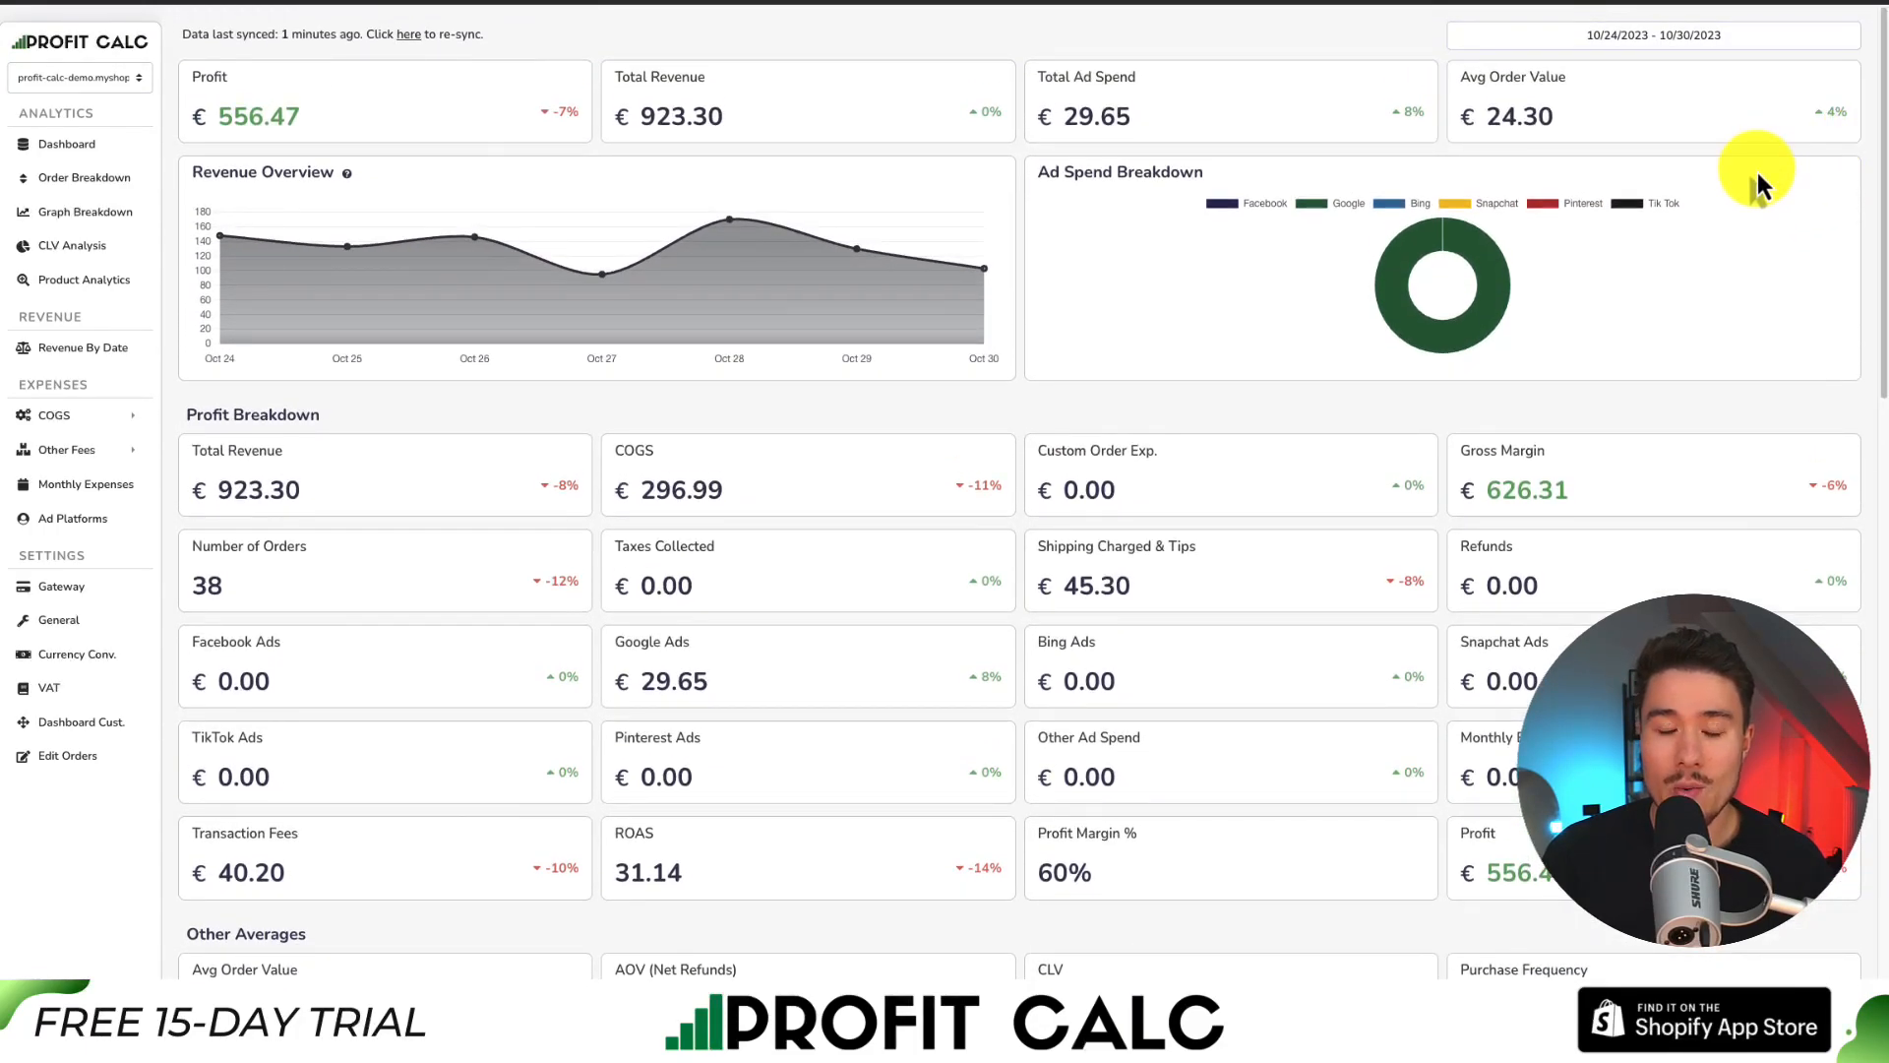